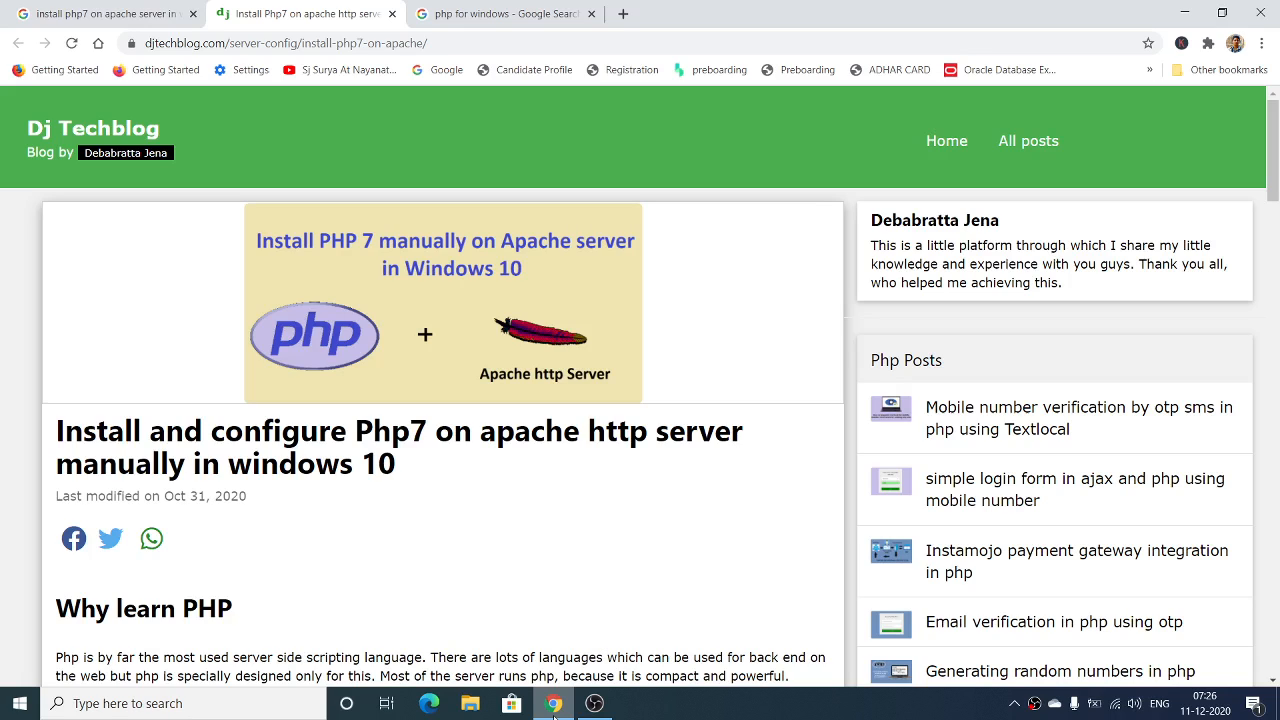
- Open the PHP For Windows home page from the Google results in a new tab and go to its downloads page
left_click(505, 13)
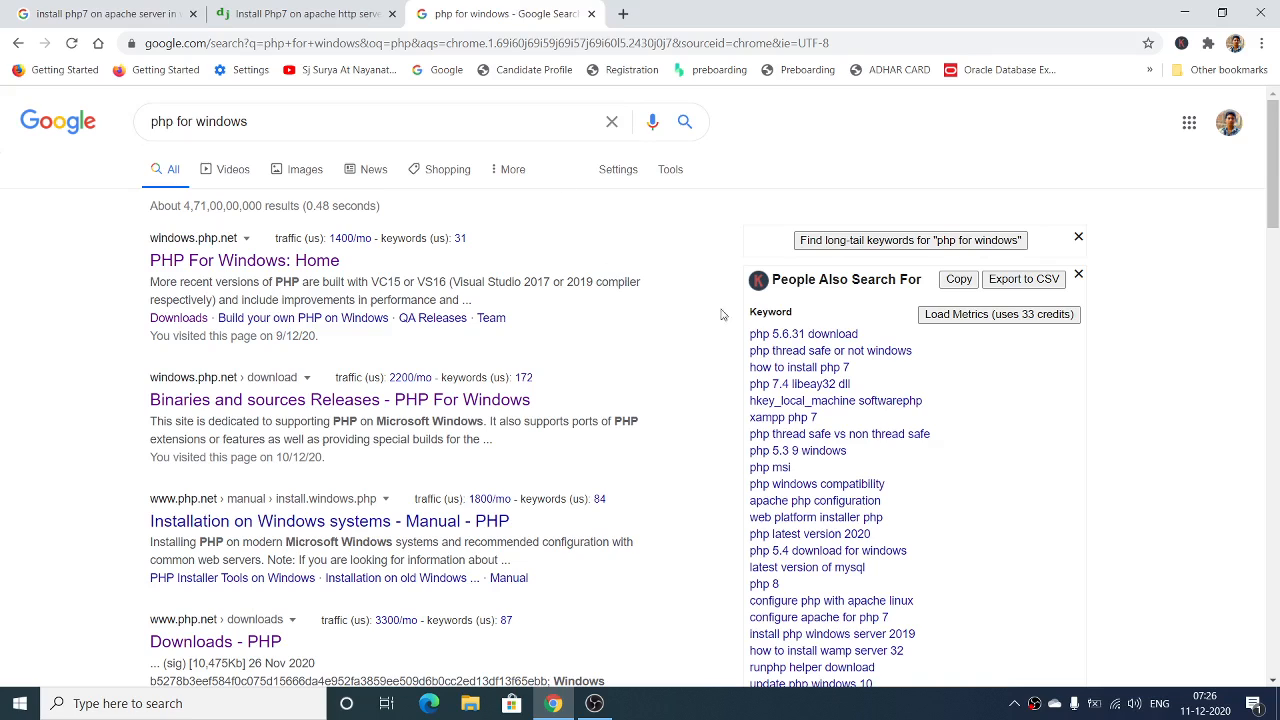
right_click(276, 262)
left_click(322, 276)
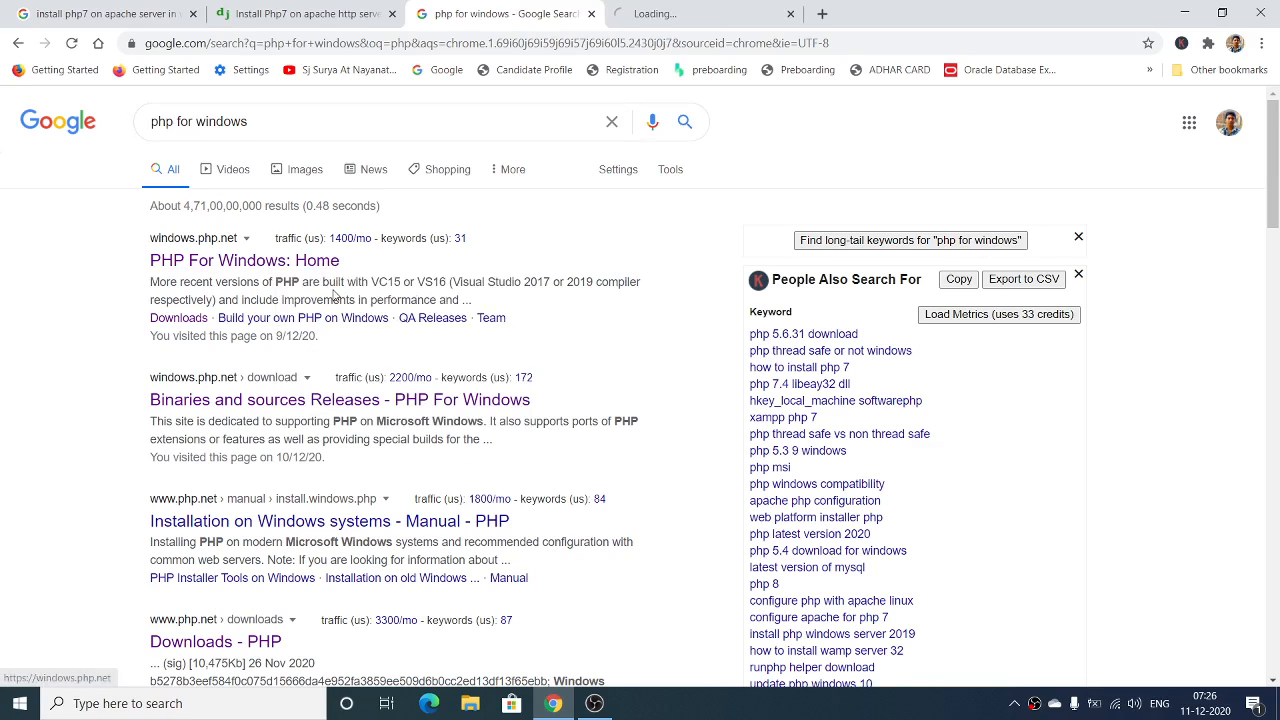
left_click(698, 8)
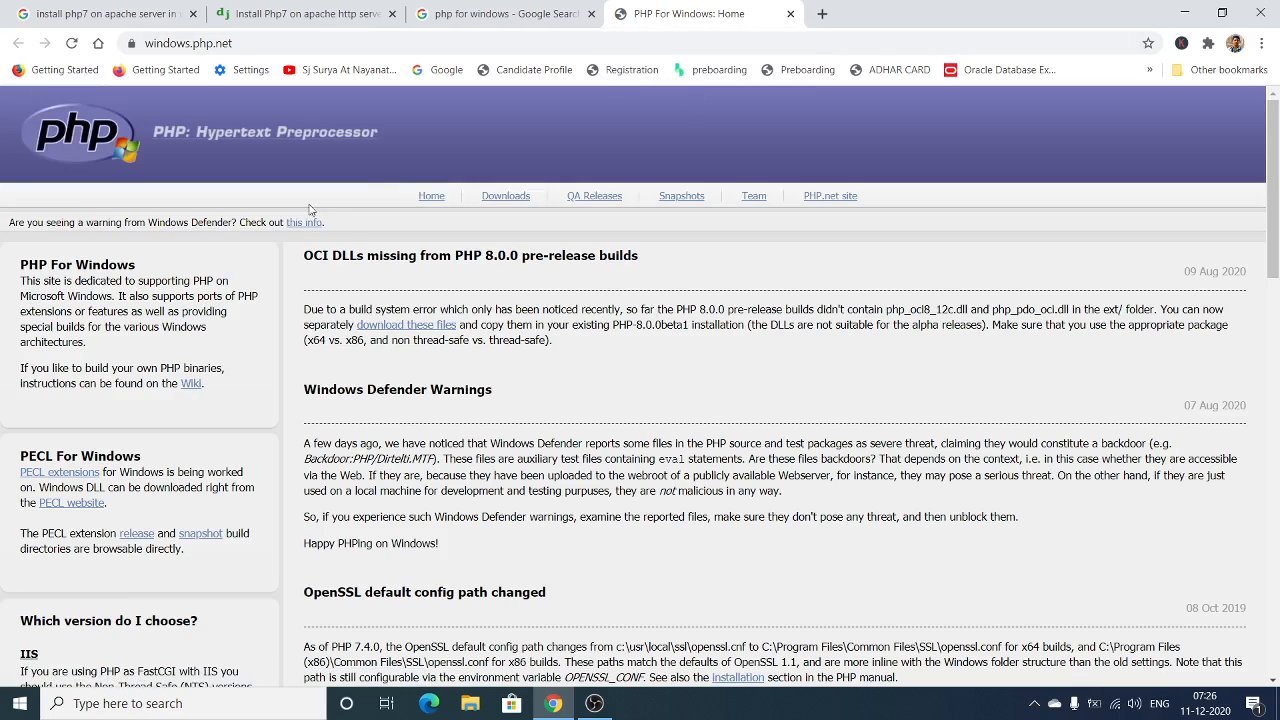
left_click(506, 197)
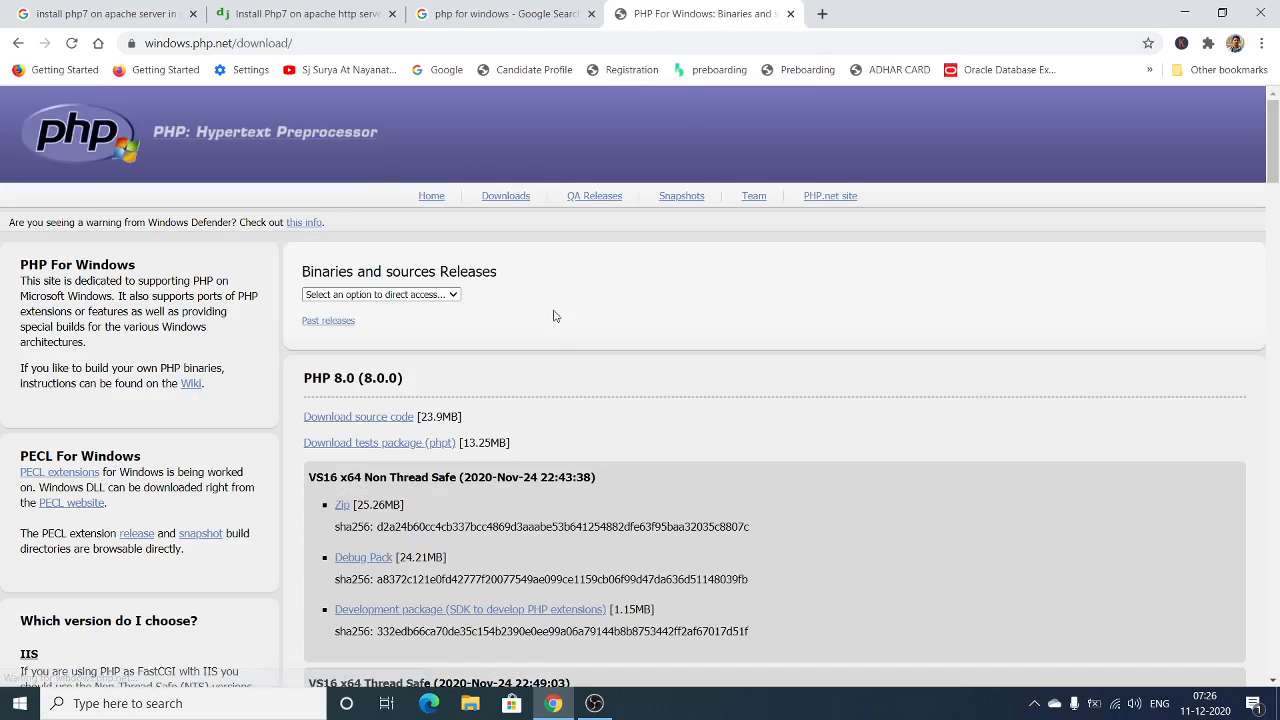
- Locate the Zip download of the PHP 7.4 (7.4.13) VC15 x64 Thread Safe build
scroll(542, 358, "down", 3)
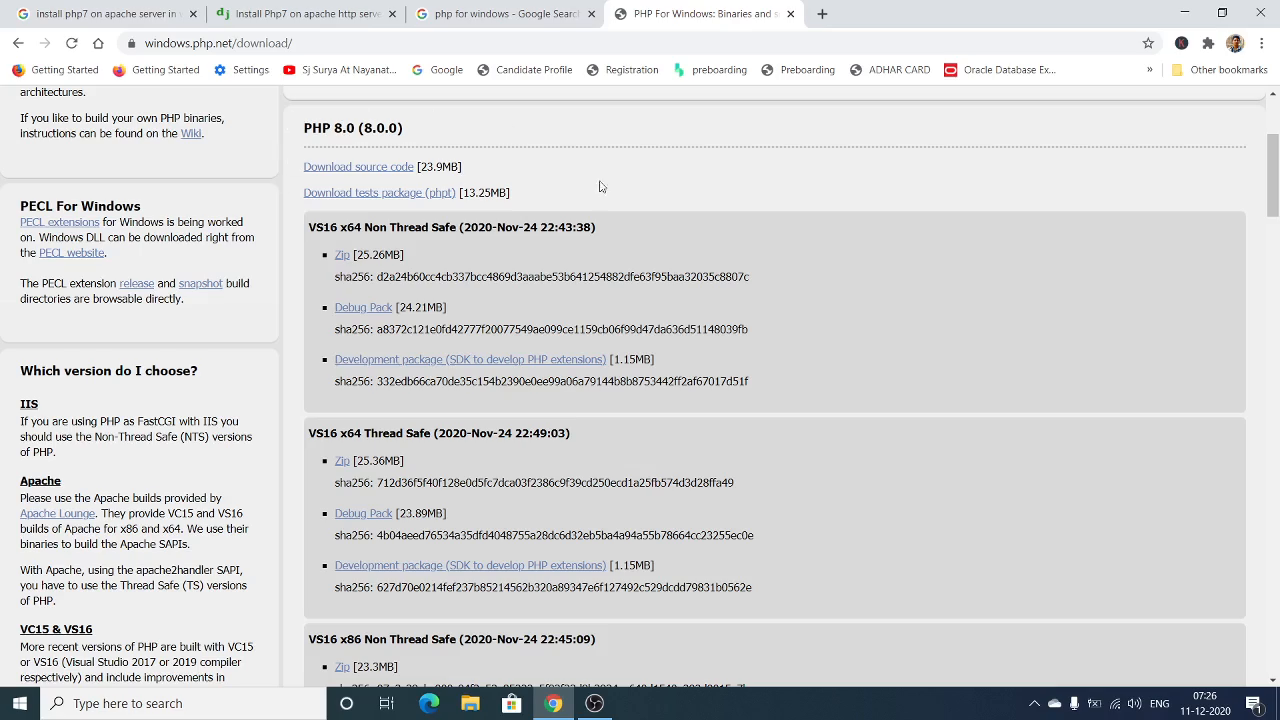
scroll(606, 267, "down", 3)
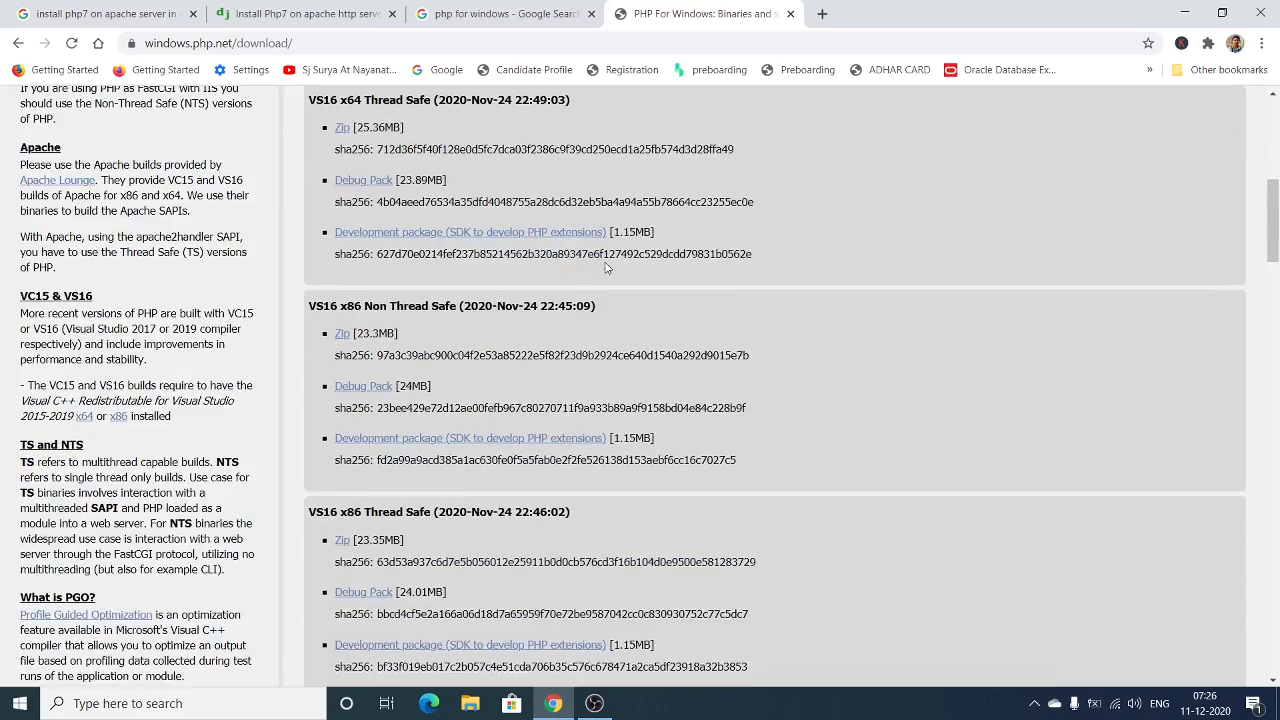
scroll(606, 267, "down", 5)
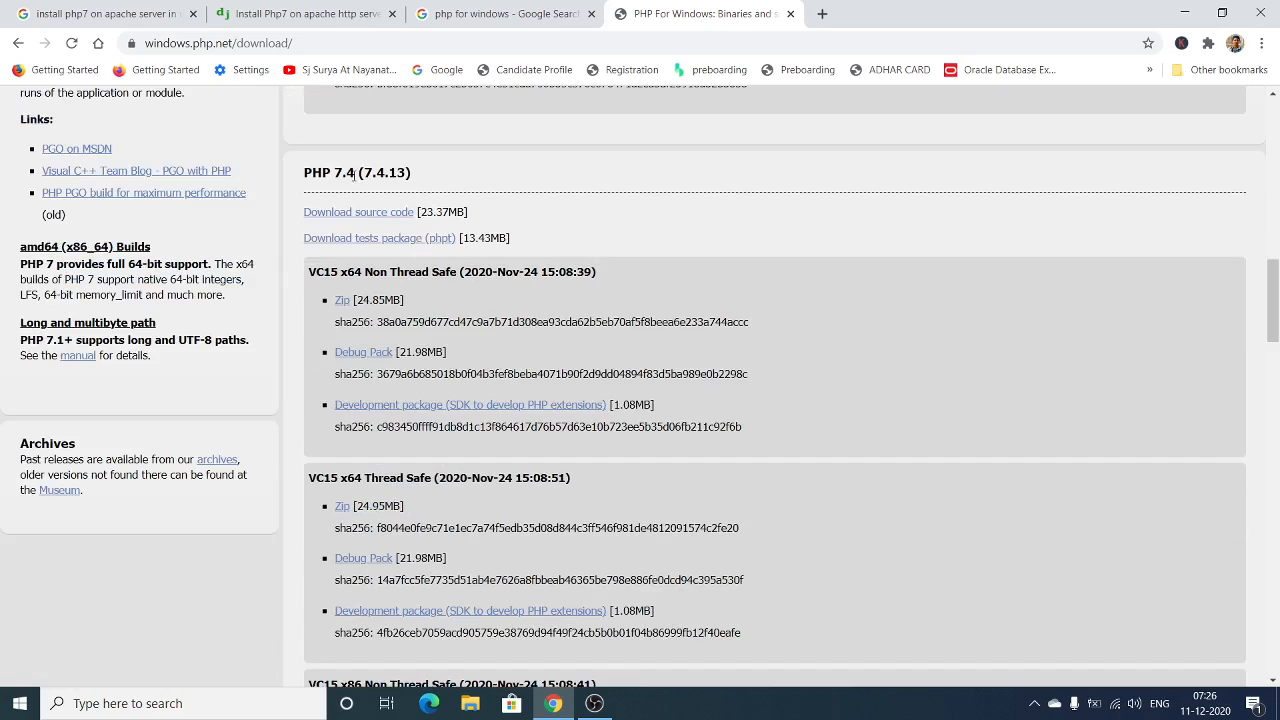
scroll(496, 289, "down", 1)
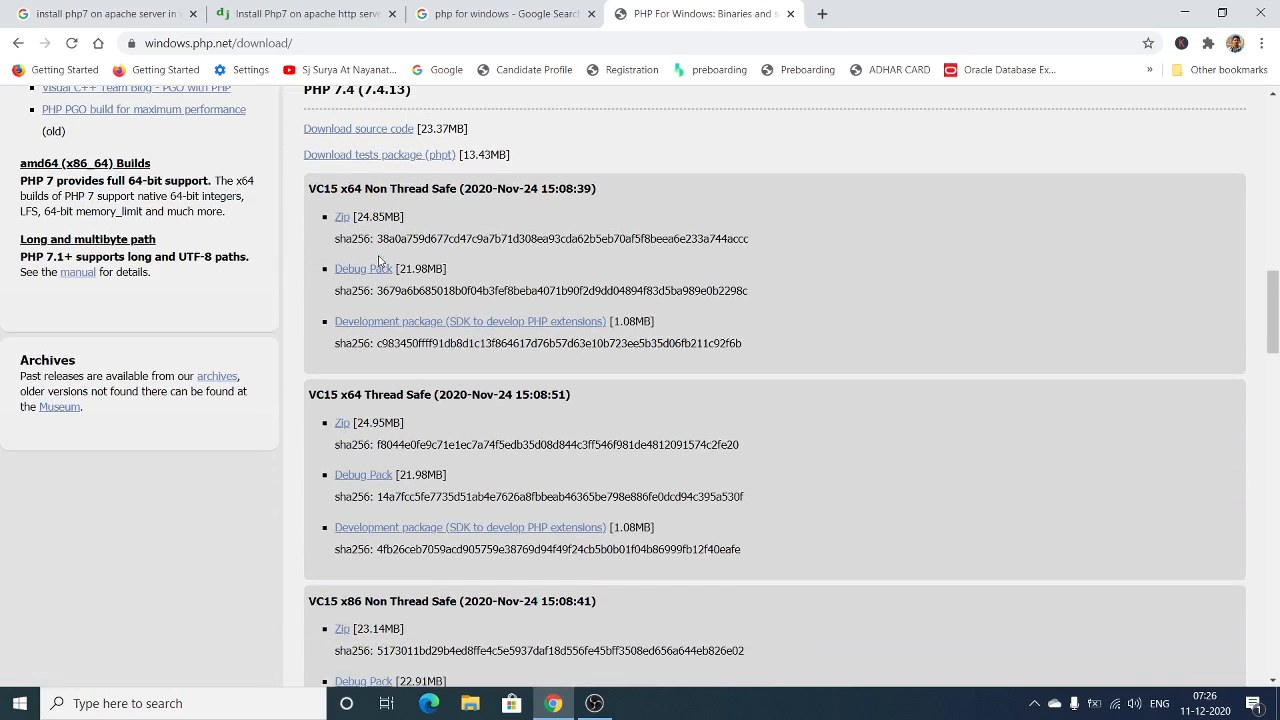
scroll(437, 480, "down", 2)
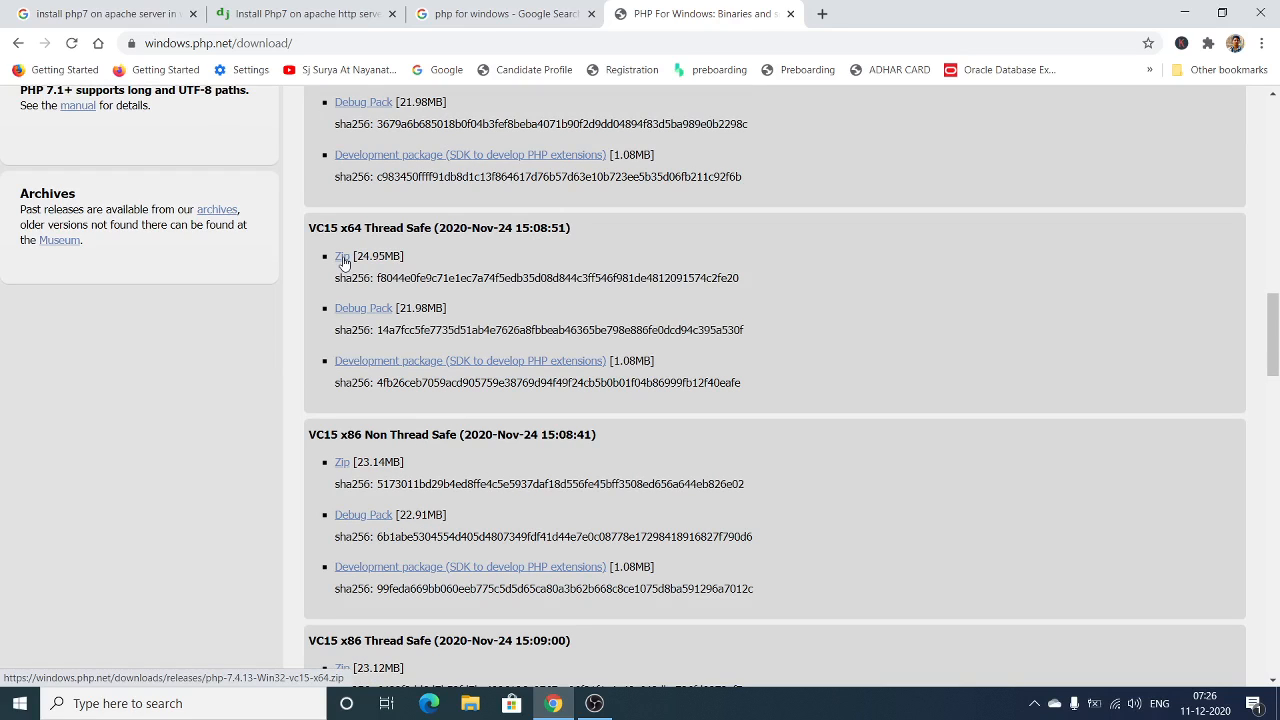
- Switch to File Explorer, open the php-7.4.13-Win32-vc15-x64 archive from Downloads with File Explorer to view it, and close its window
left_click(1183, 14)
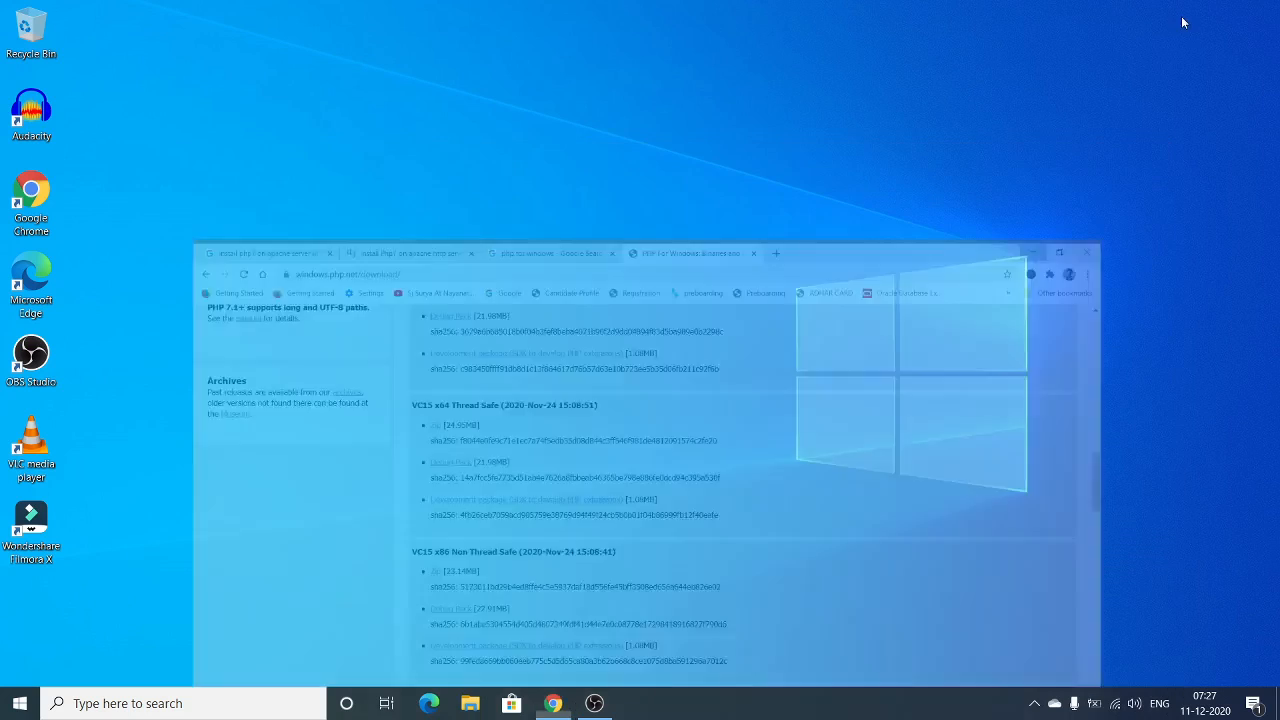
left_click(470, 703)
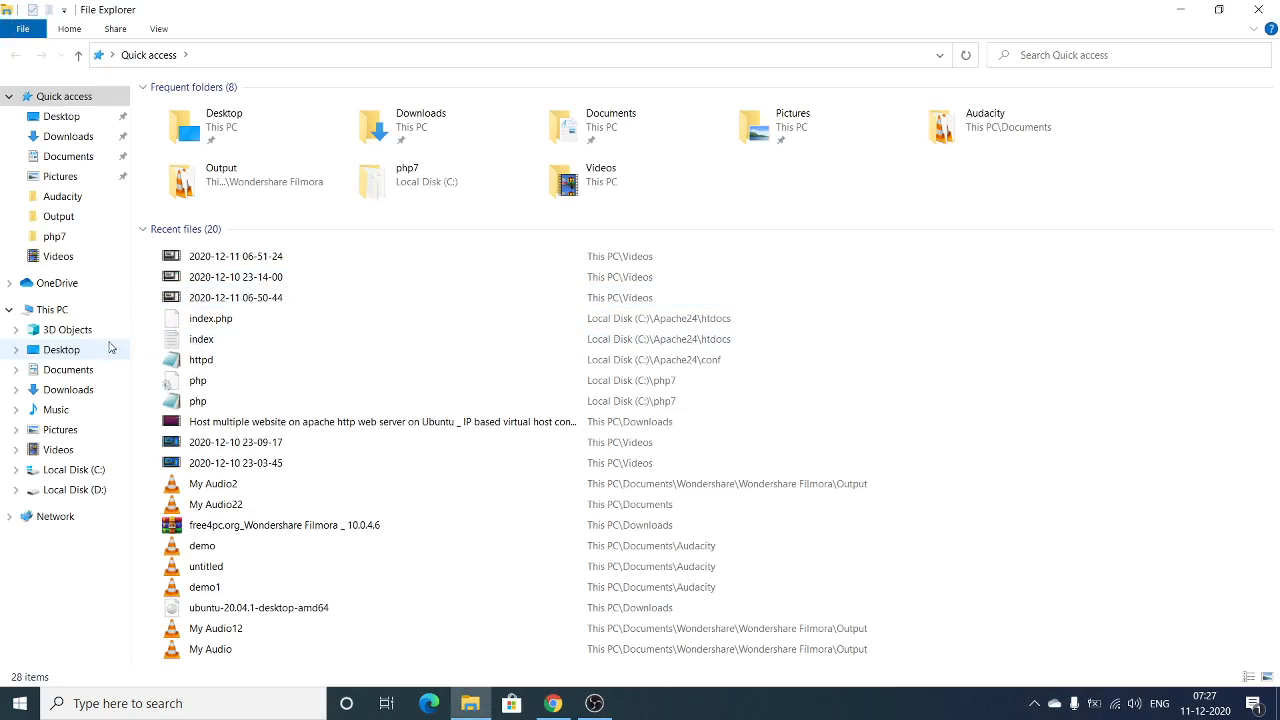
left_click(55, 140)
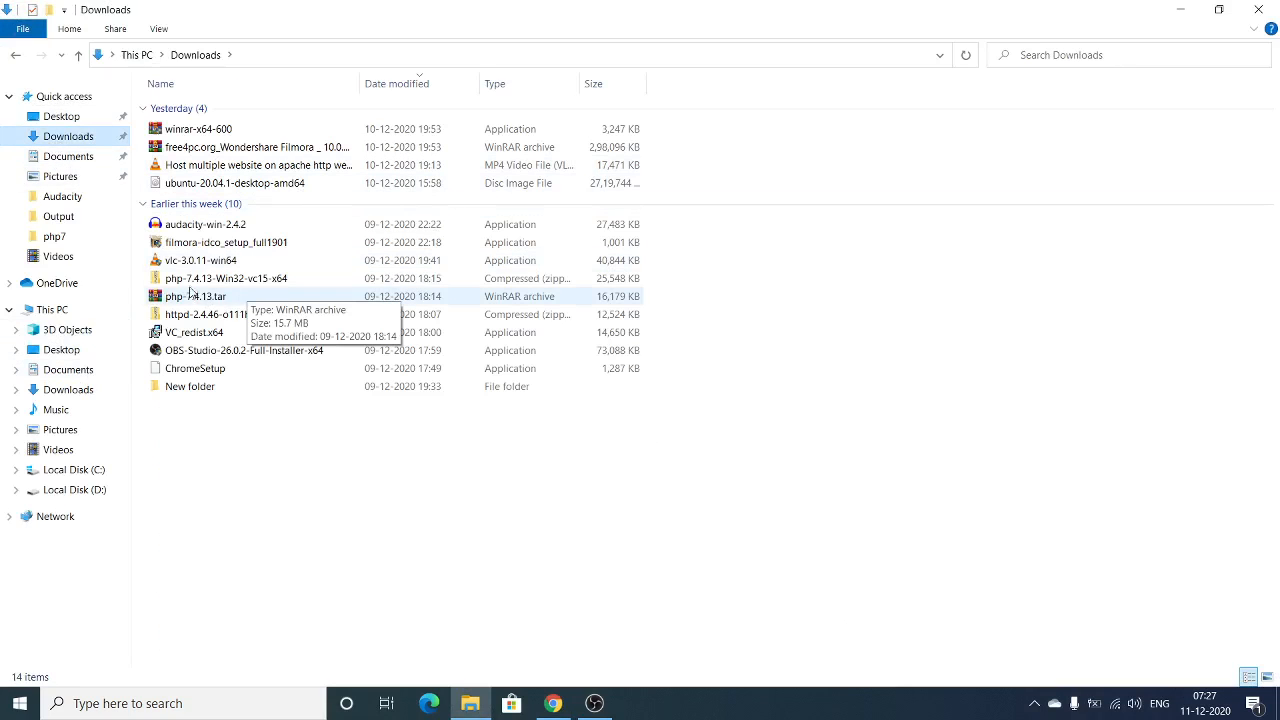
left_click(195, 279)
double_click(195, 281)
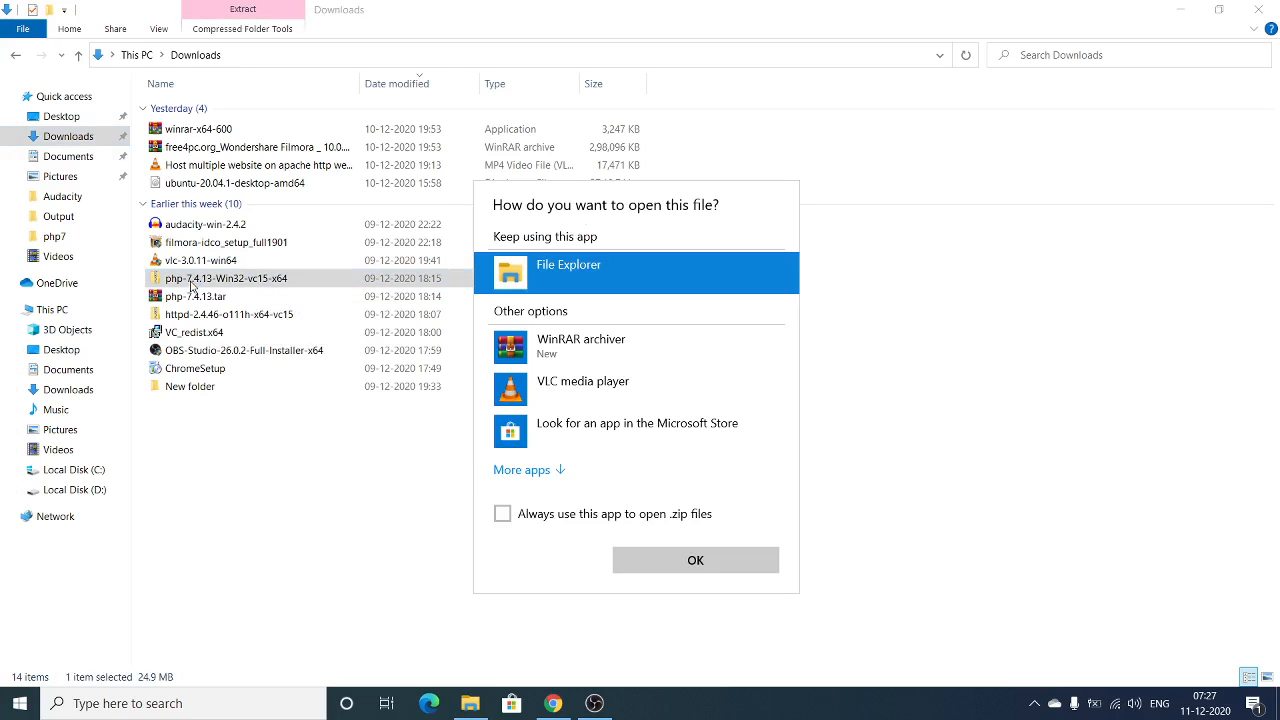
left_click(660, 566)
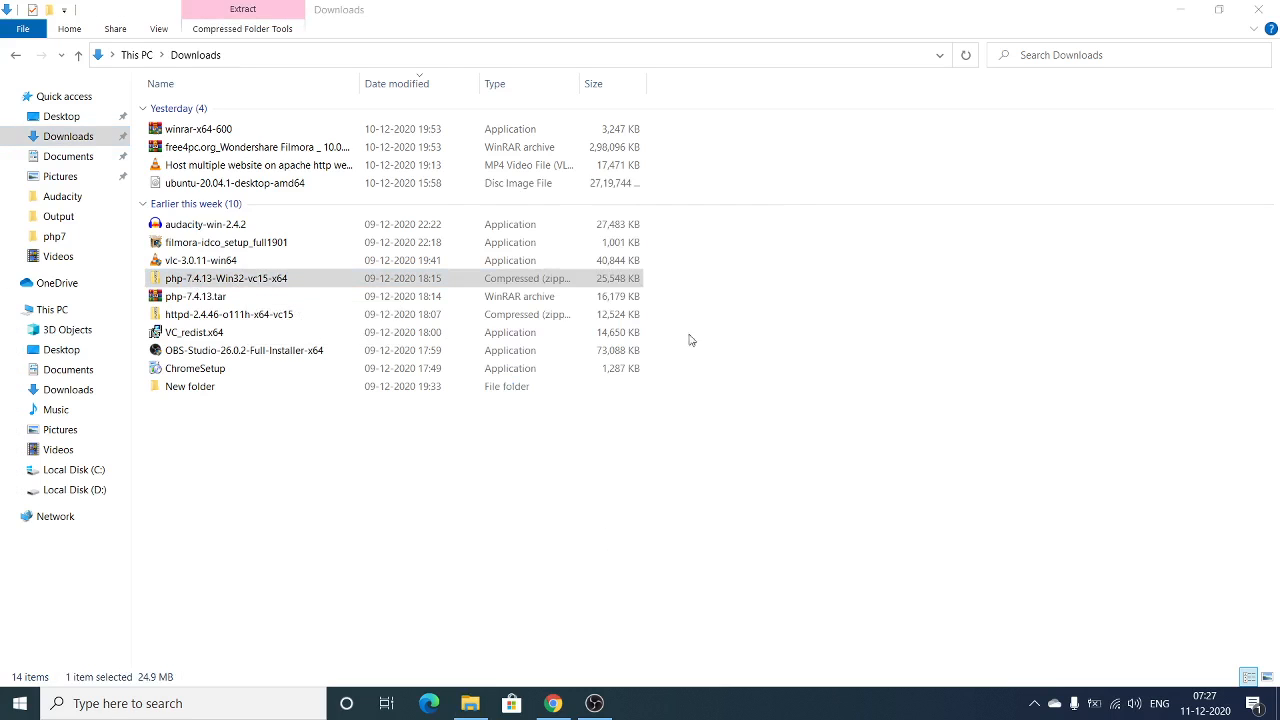
left_click(1258, 9)
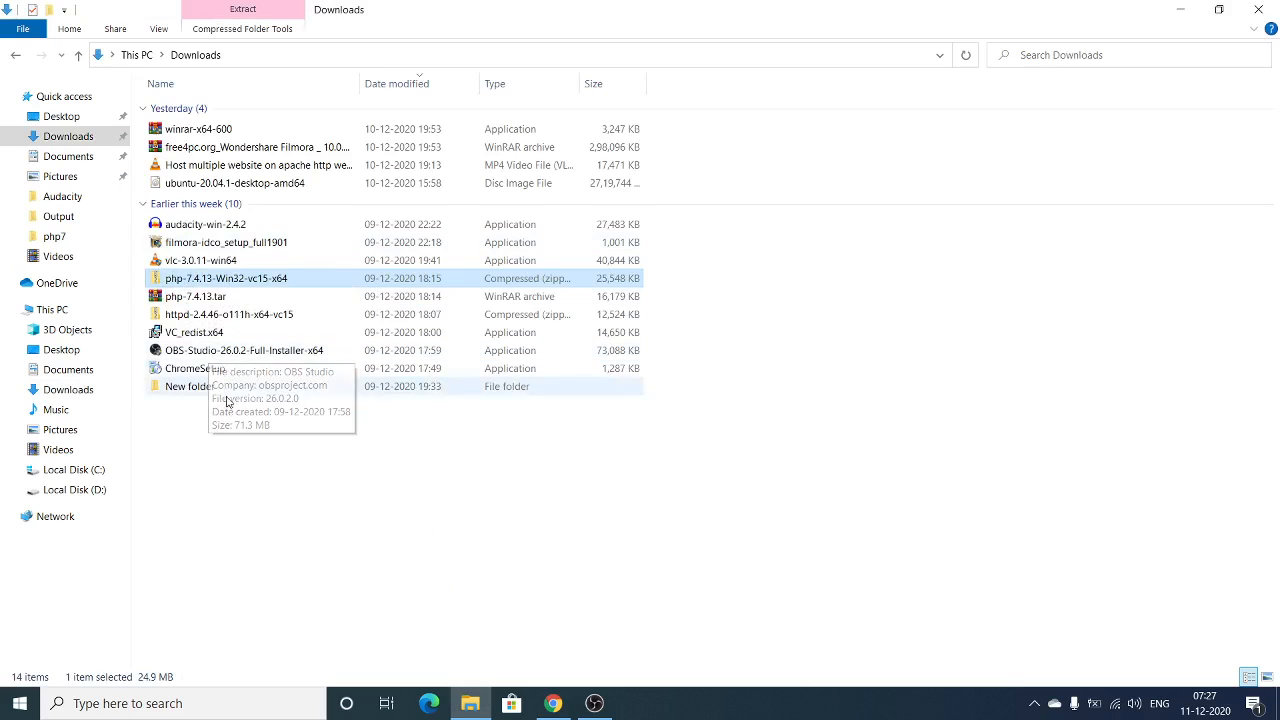
- Open the php7 folder on Local Disk (C:) and look through its extracted files
left_click(76, 471)
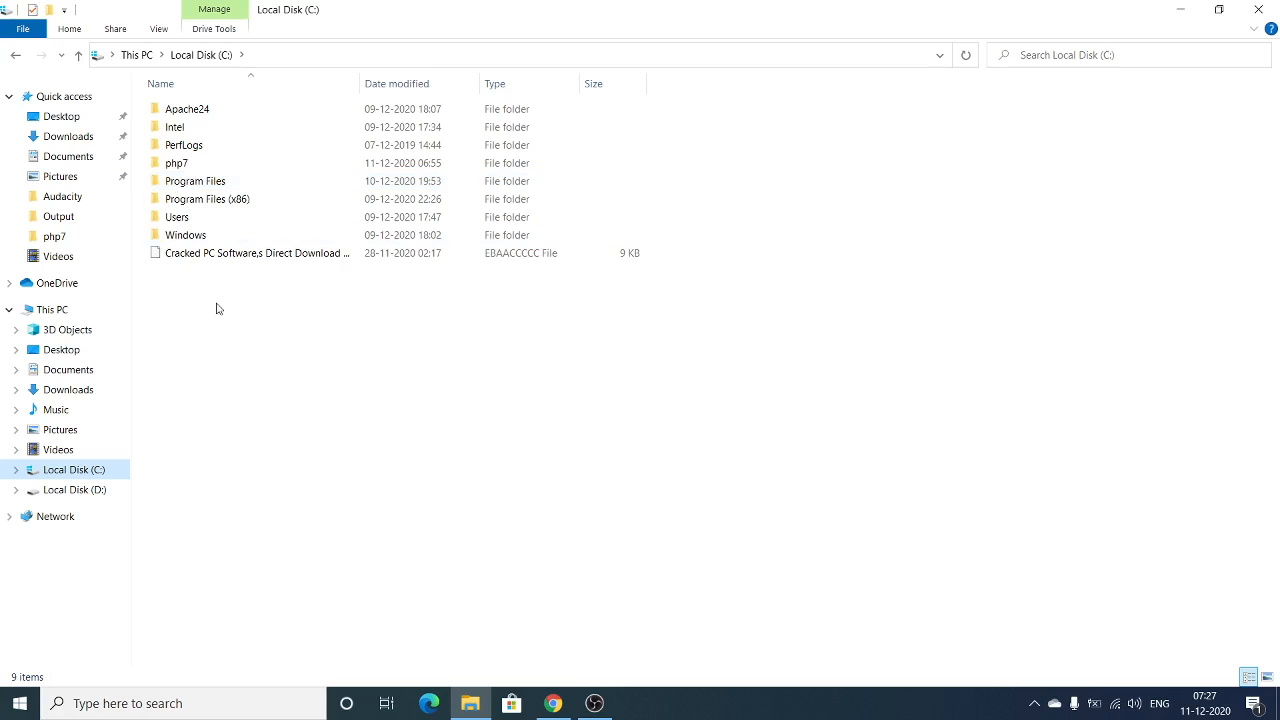
double_click(225, 166)
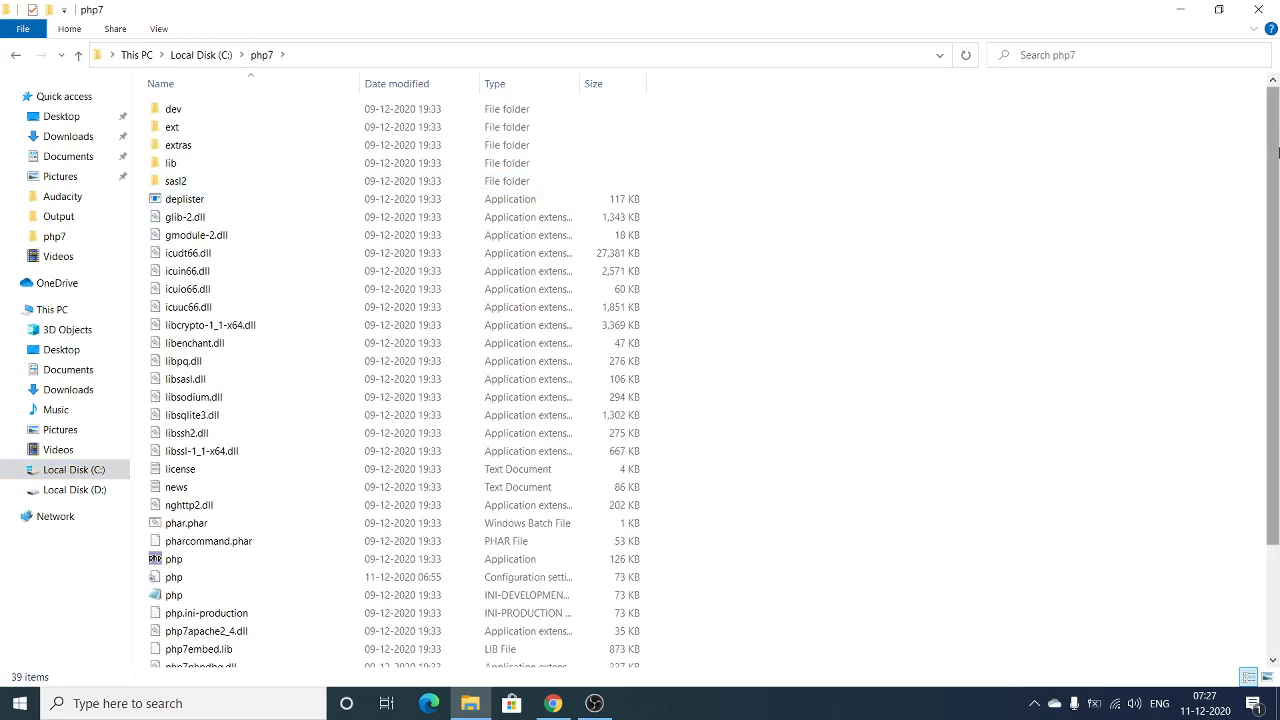
mouse_move(1276, 158)
left_mouse_down()
mouse_move(1276, 205)
mouse_move(1277, 140)
left_mouse_up()
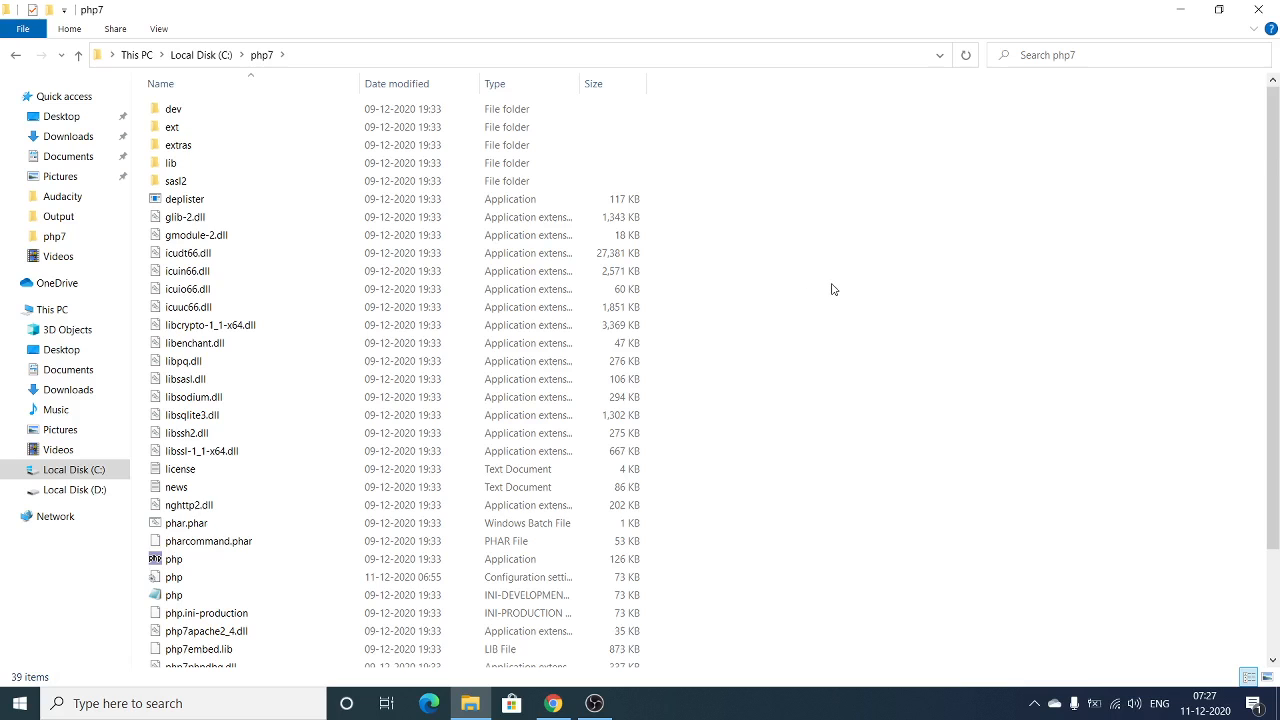
scroll(831, 289, "down", 3)
scroll(831, 289, "up", 3)
scroll(831, 289, "down", 3)
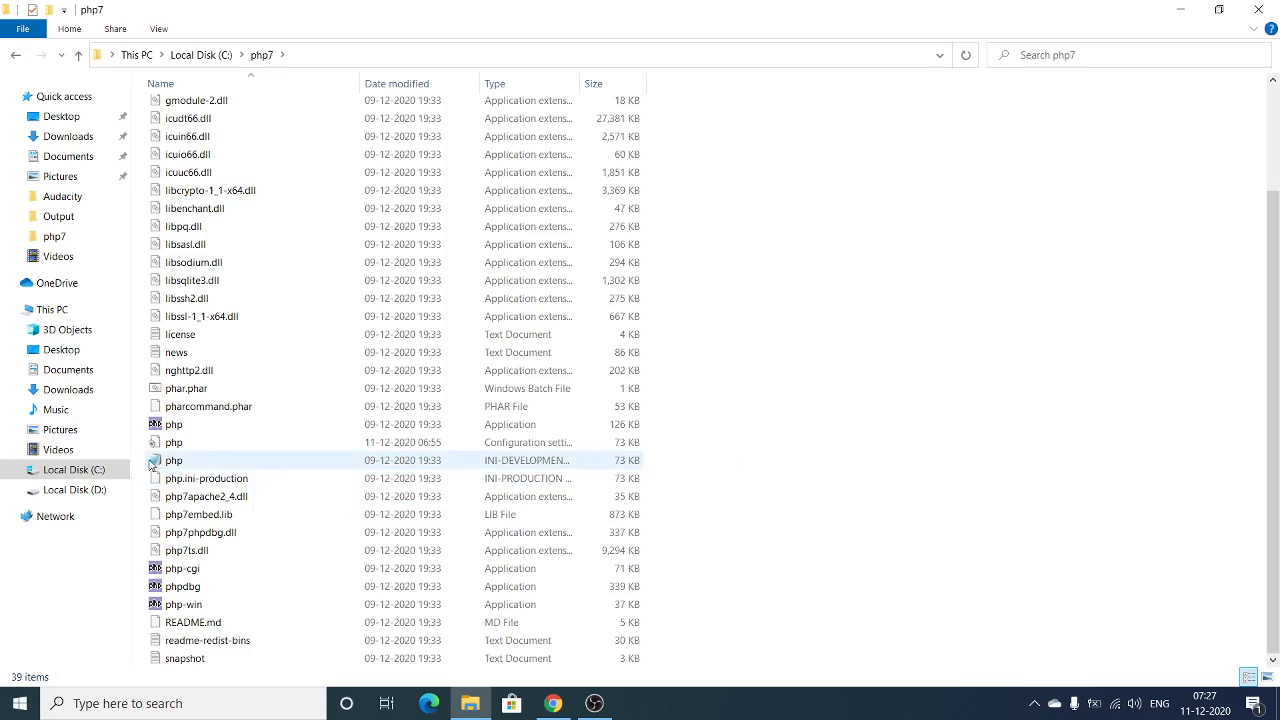
scroll(914, 398, "up", 3)
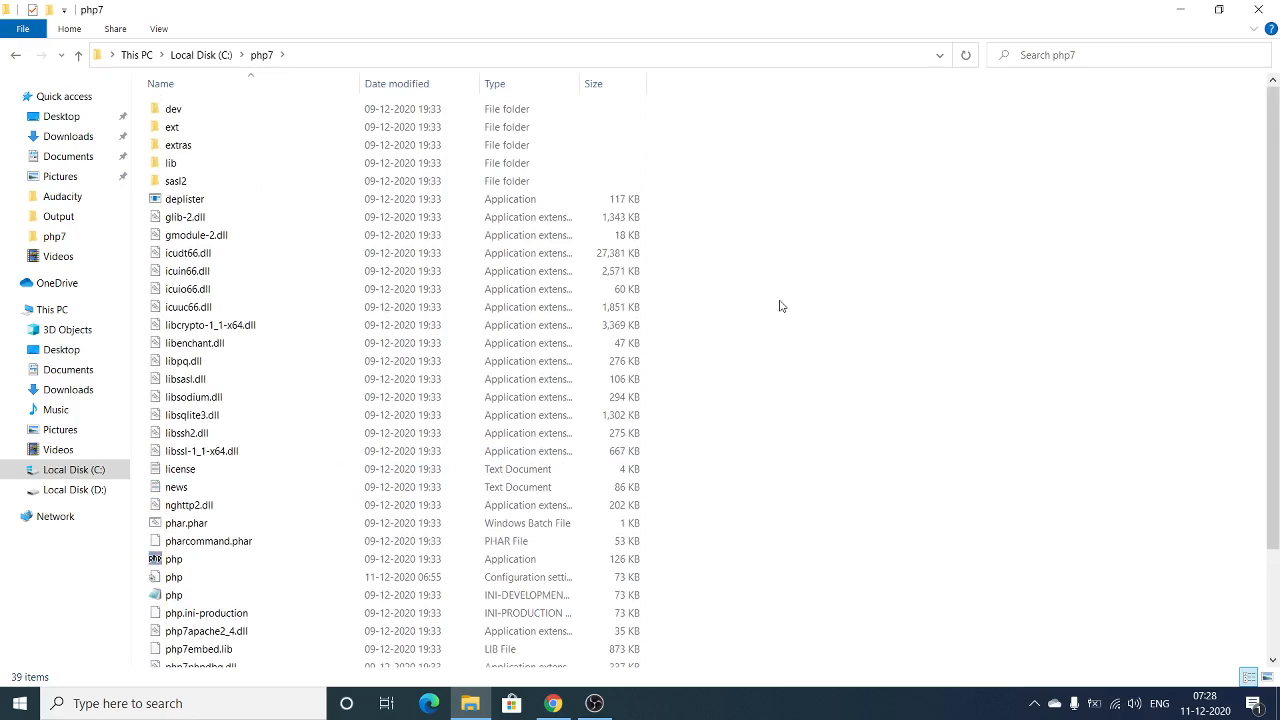
- View the extension DLL files inside the ext folder, and return to the php7 folder
double_click(170, 128)
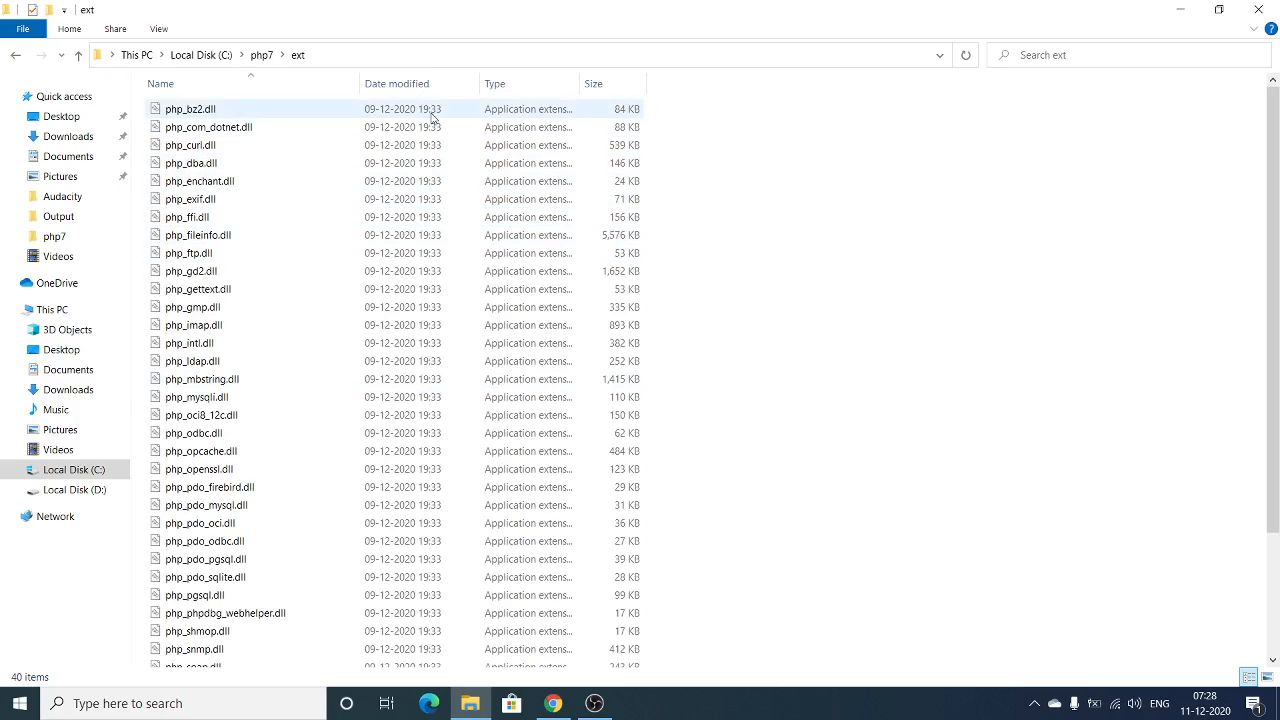
left_click_drag(428, 108, 474, 453)
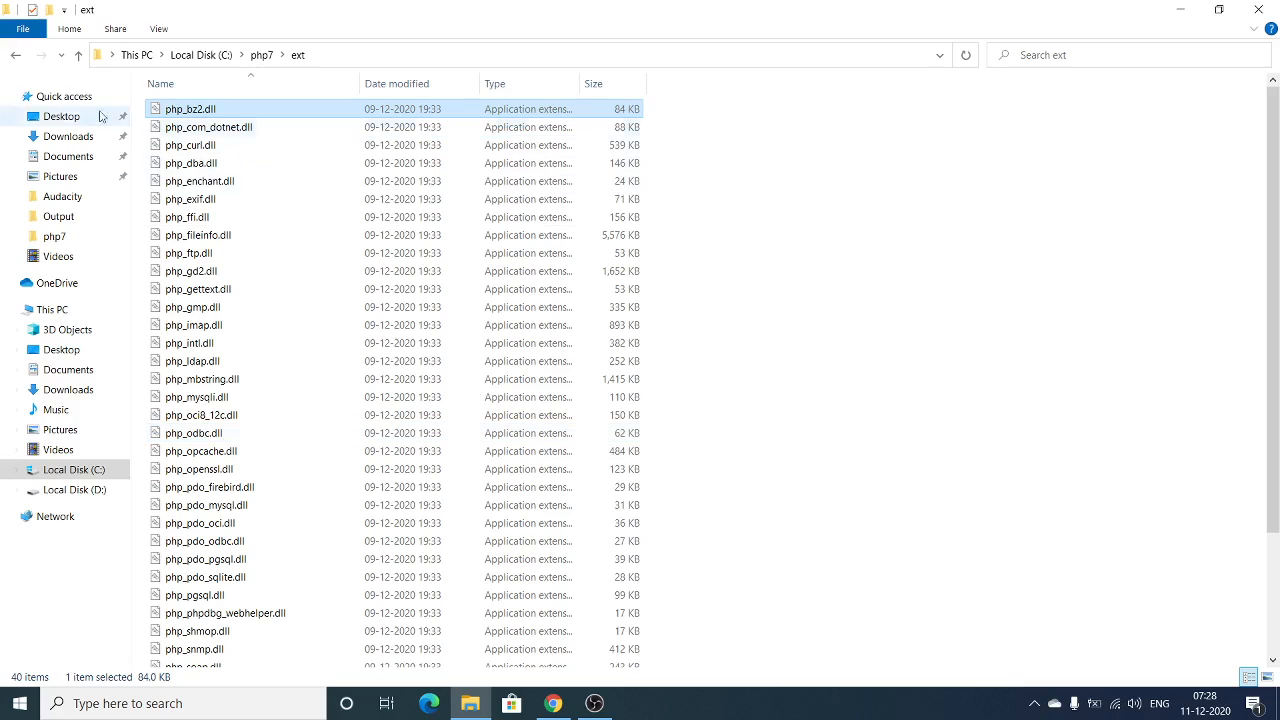
left_click(14, 58)
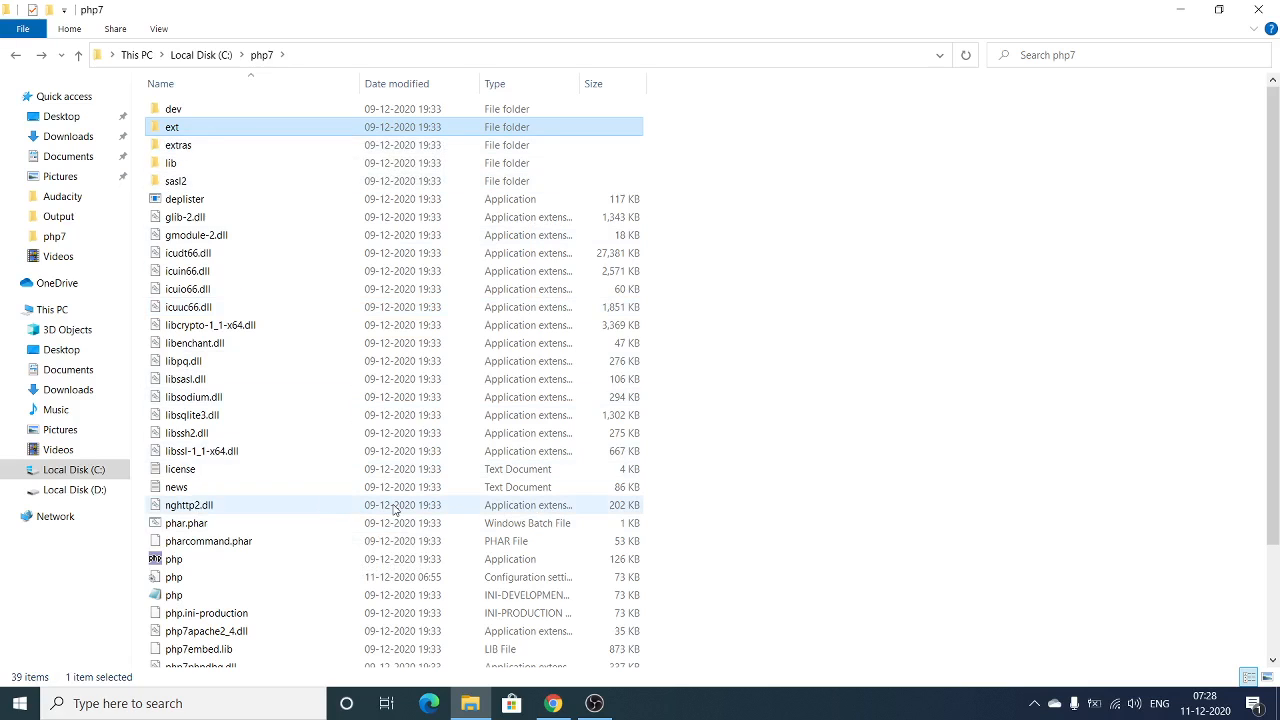
- Permanently delete the existing php configuration settings file from the php7 folder
scroll(675, 582, "down", 1)
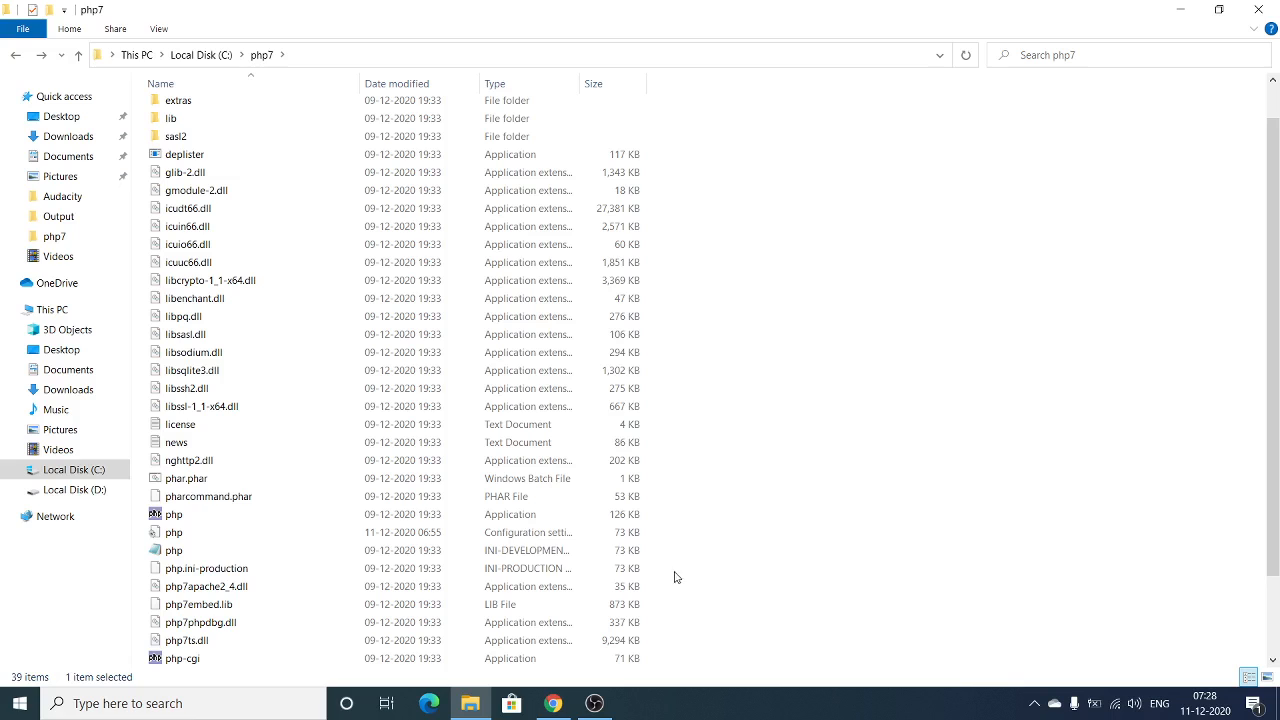
left_click(165, 535)
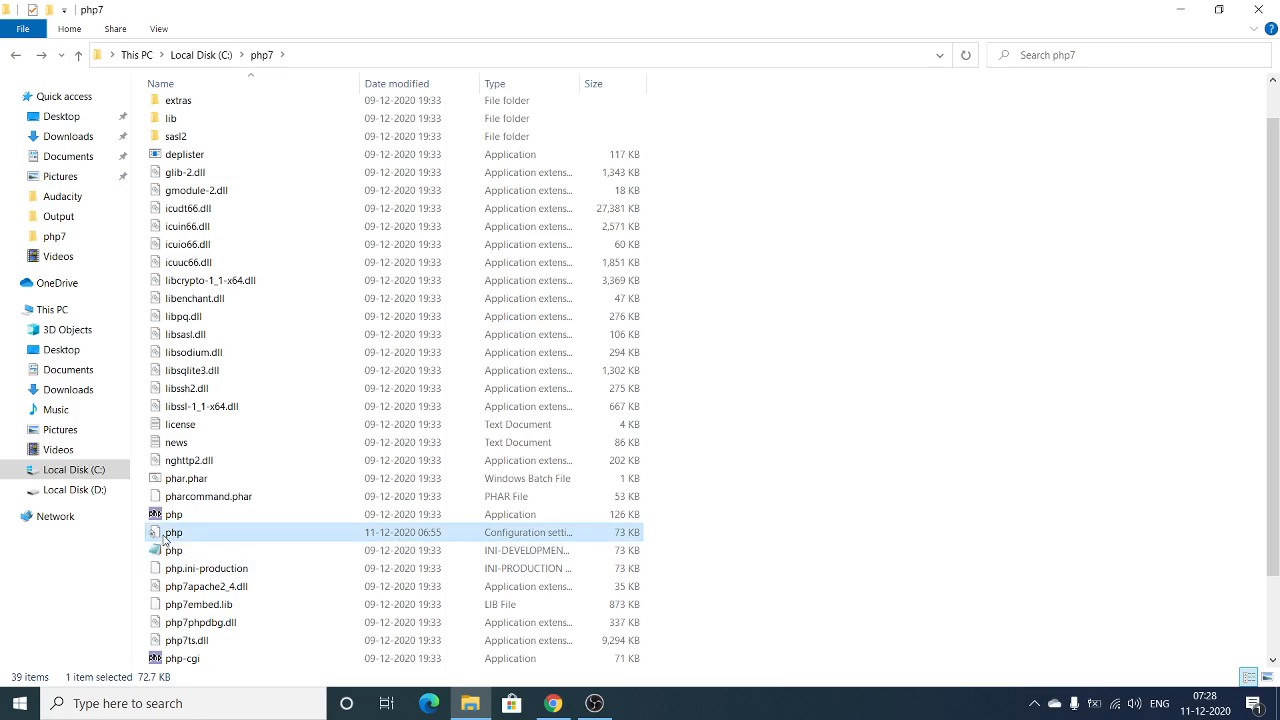
key("shift+Delete")
key("Return")
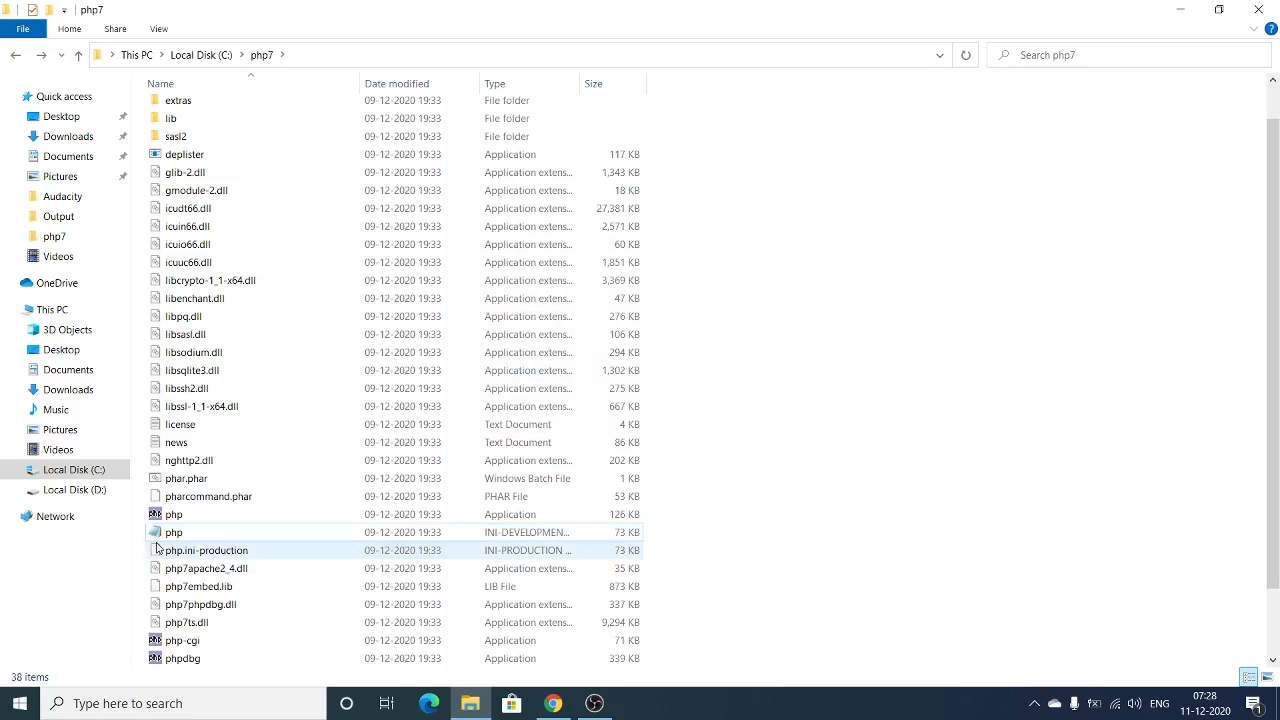
- Open the php INI-DEVELOPMENT file in a maximized Notepad window and look through its settings
double_click(158, 537)
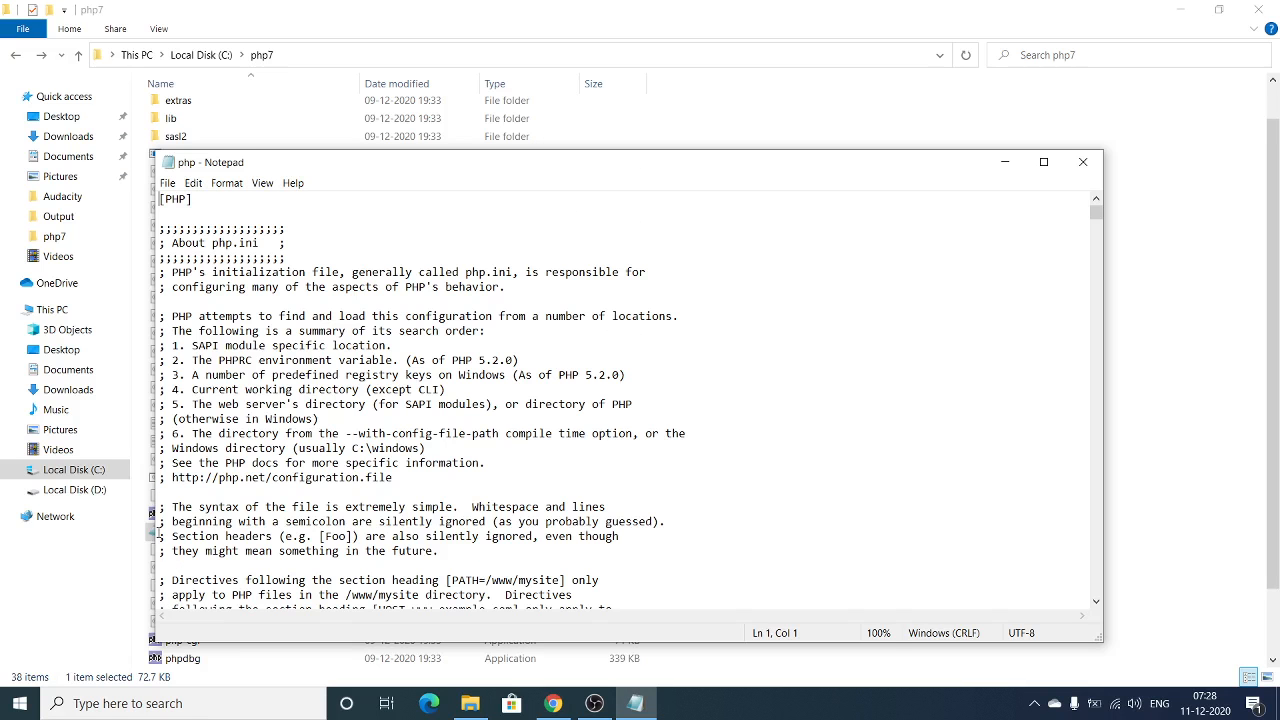
double_click(758, 163)
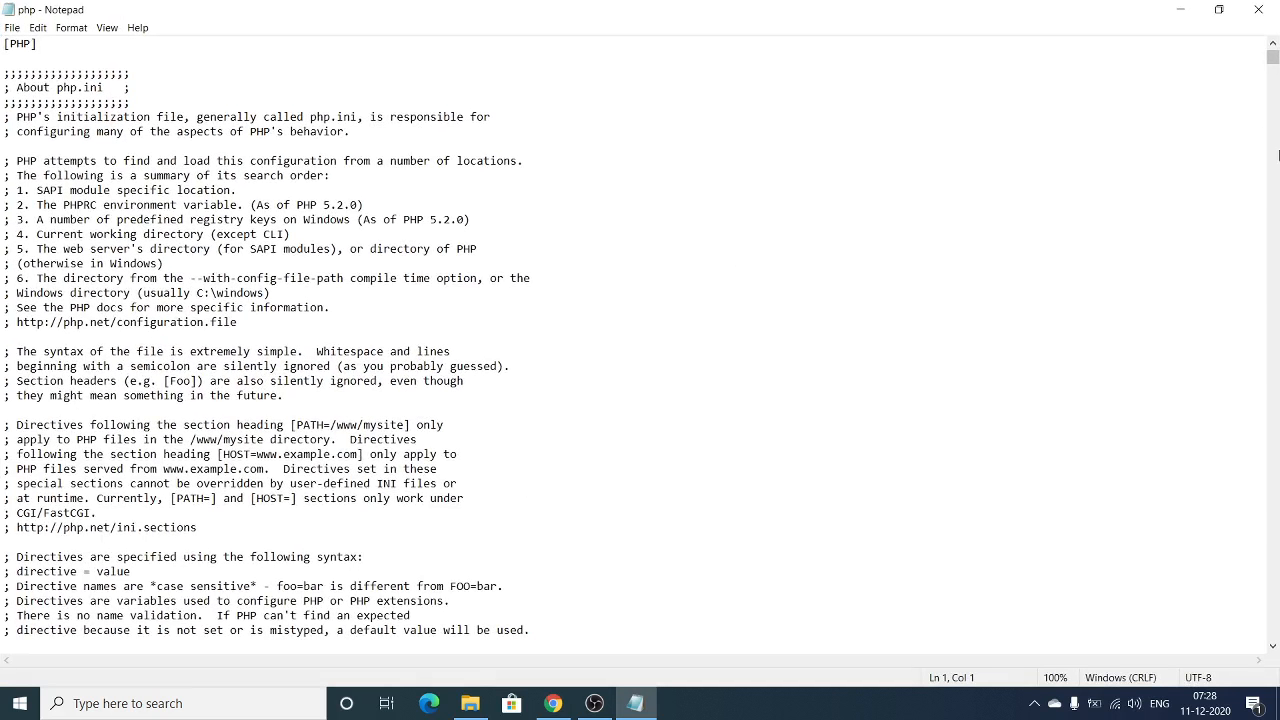
left_click_drag(1278, 76, 1034, 146)
scroll(1034, 146, "down", 15)
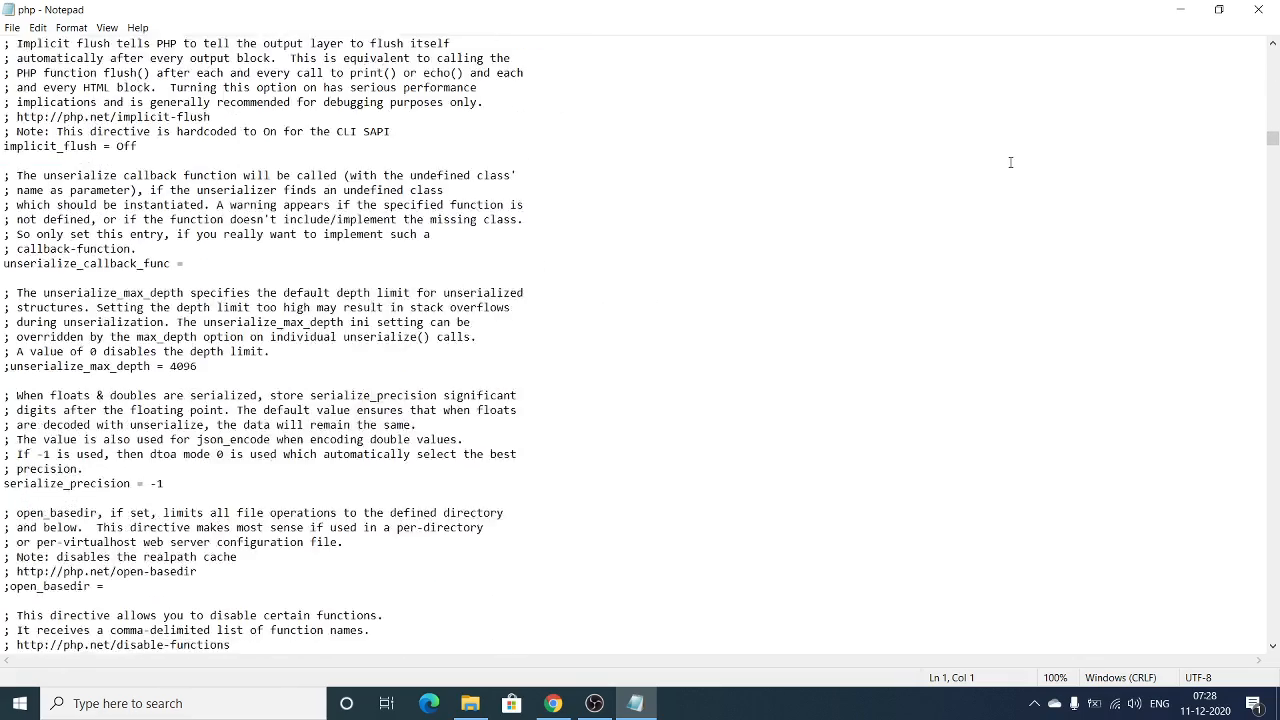
scroll(1010, 176, "down", 8)
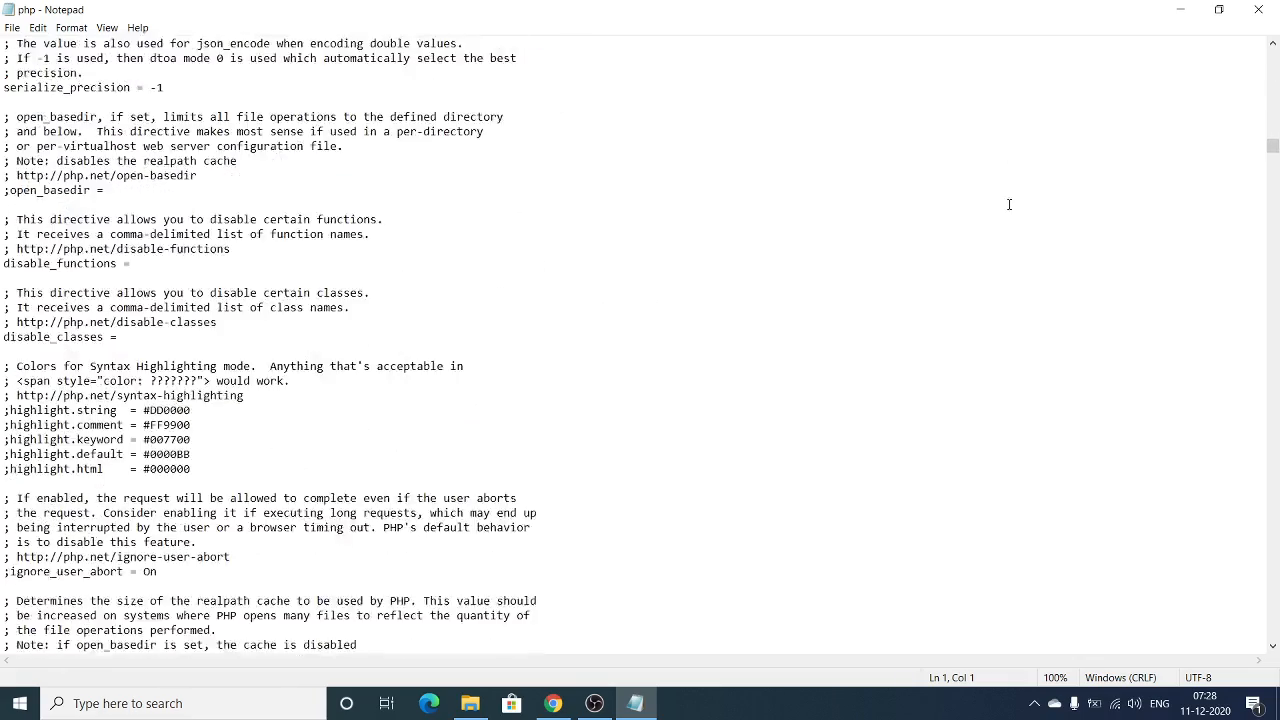
- Search the file for "extension" until the commented line extension_dir = "ext" under "On windows" is selected
key("ctrl+f")
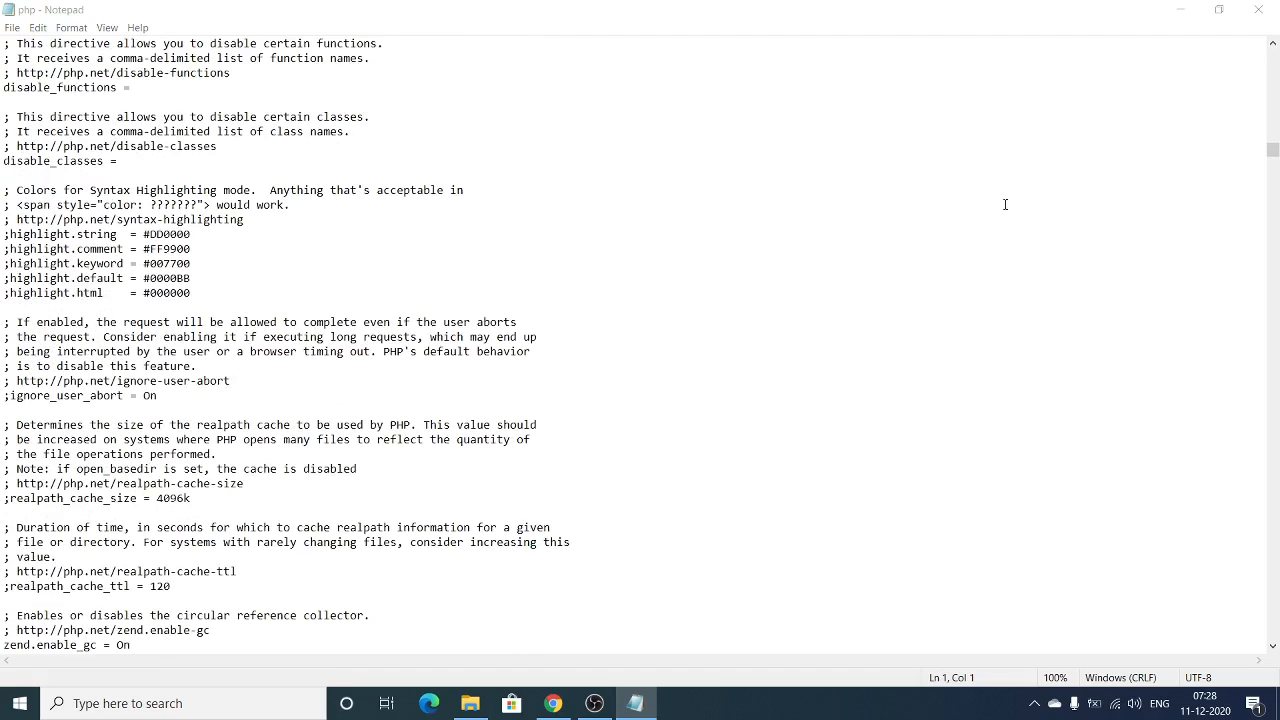
key("Return")
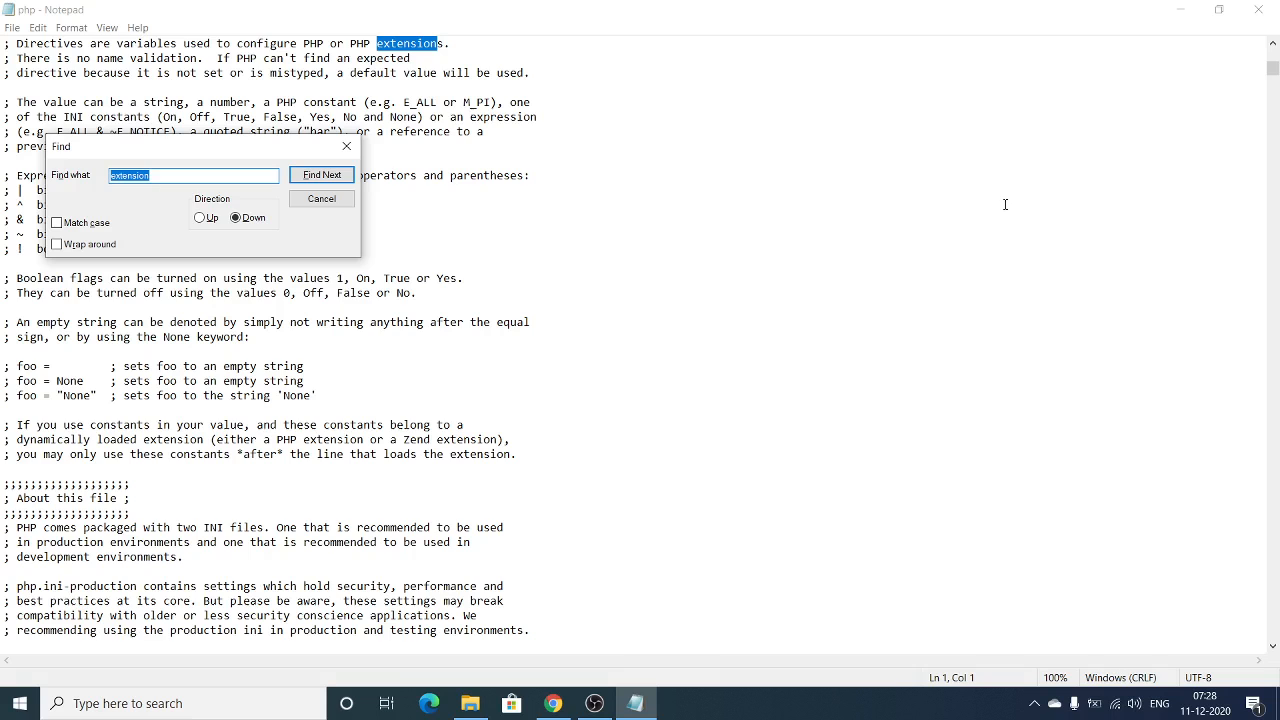
key("Return")
key("Return")
key("Return")
key("Return")
key("Return")
key("Return")
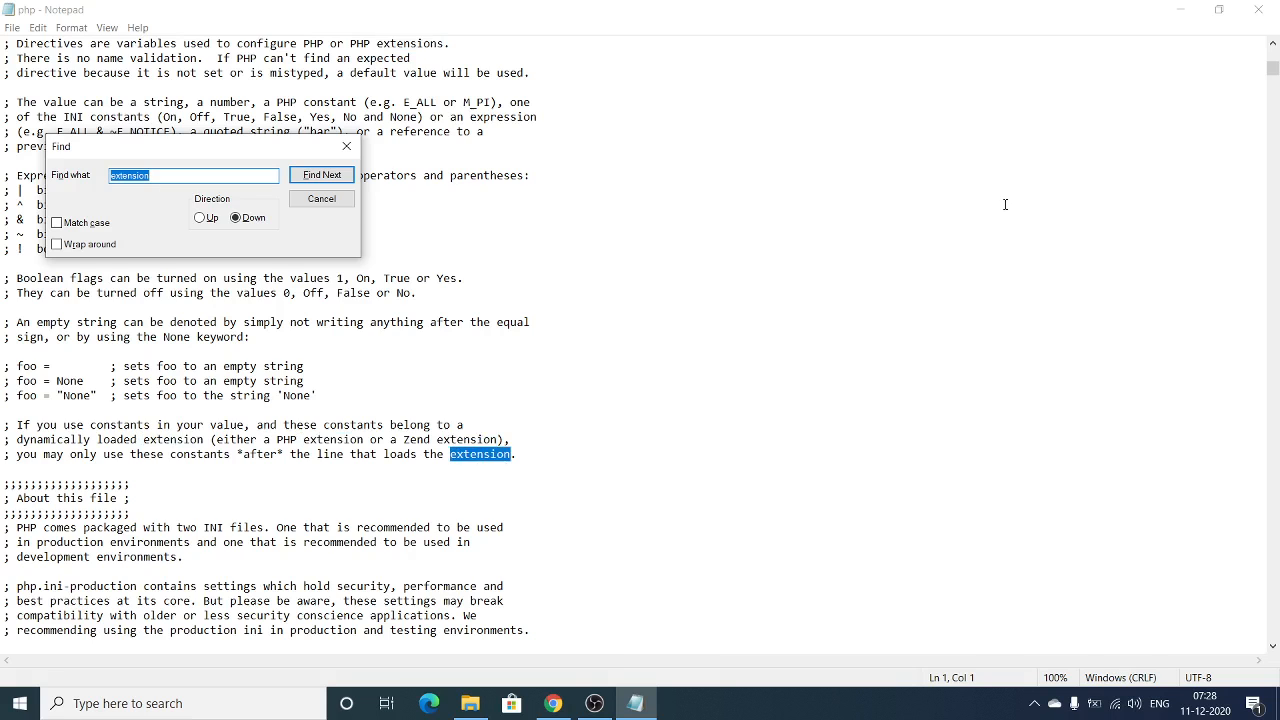
key("Return")
key("Return")
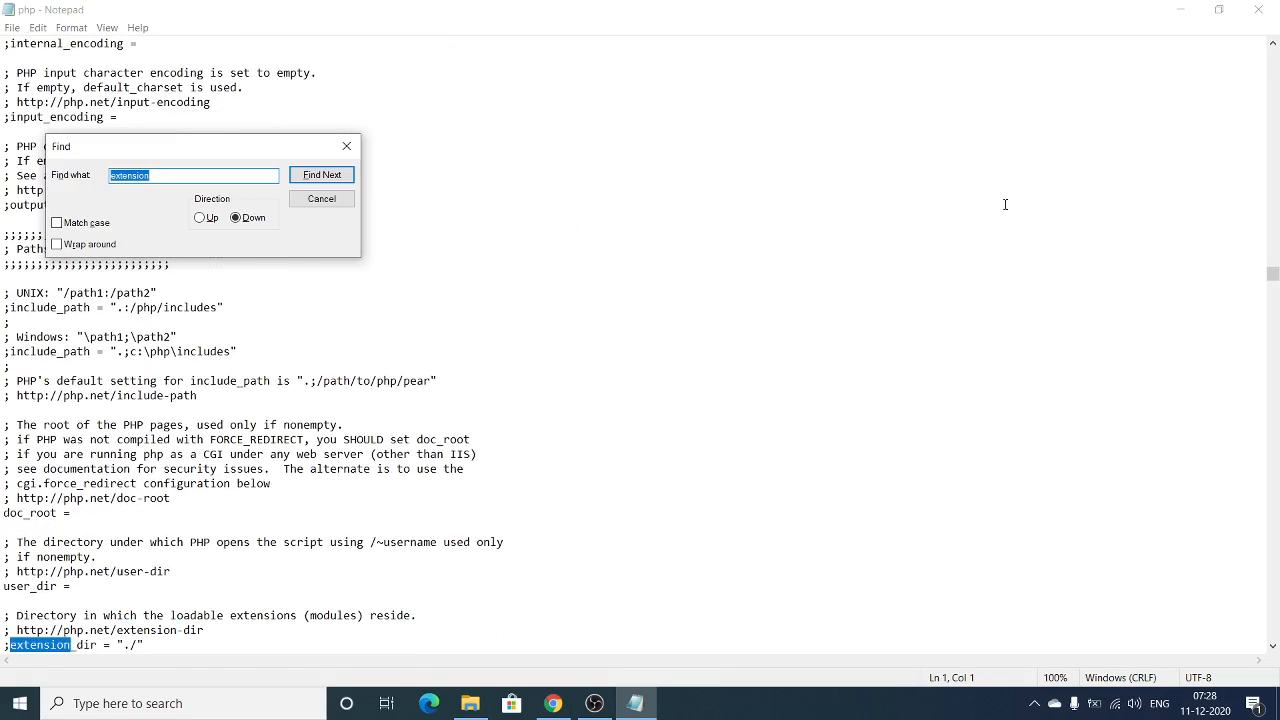
key("Return")
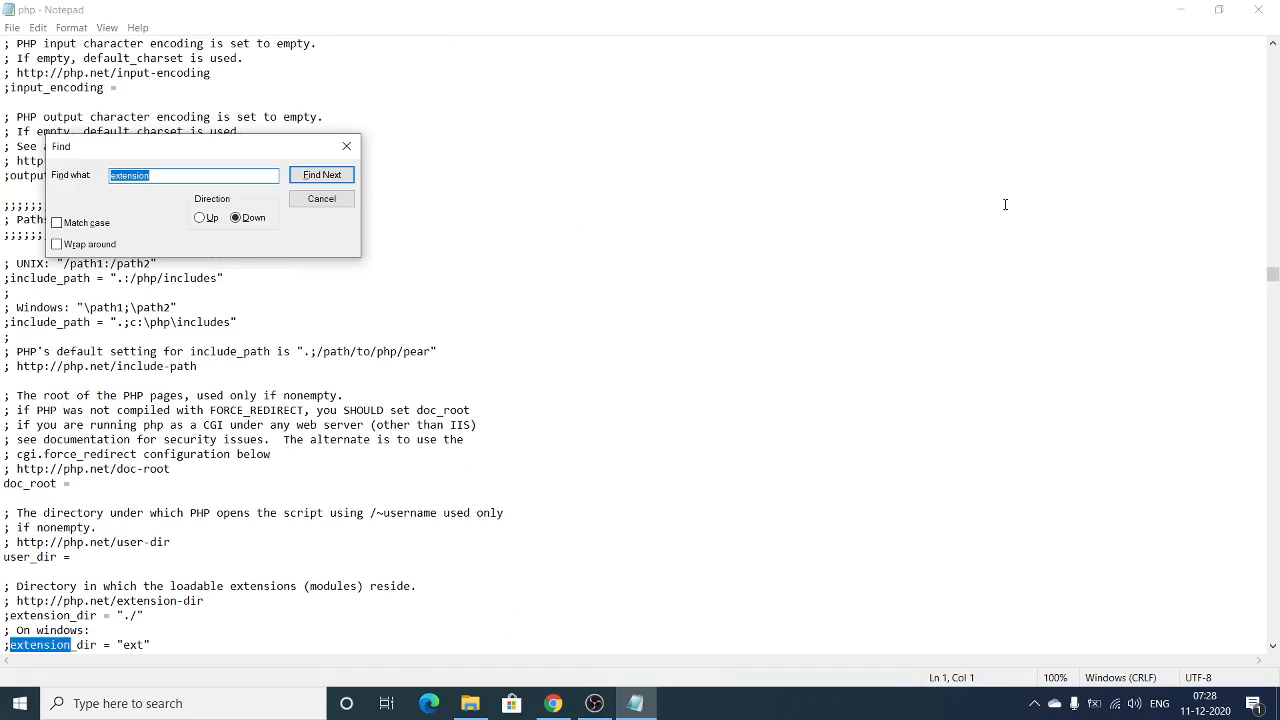
- Uncomment the extension_dir line under "On windows" and clear the value between its quotation marks
left_click(330, 200)
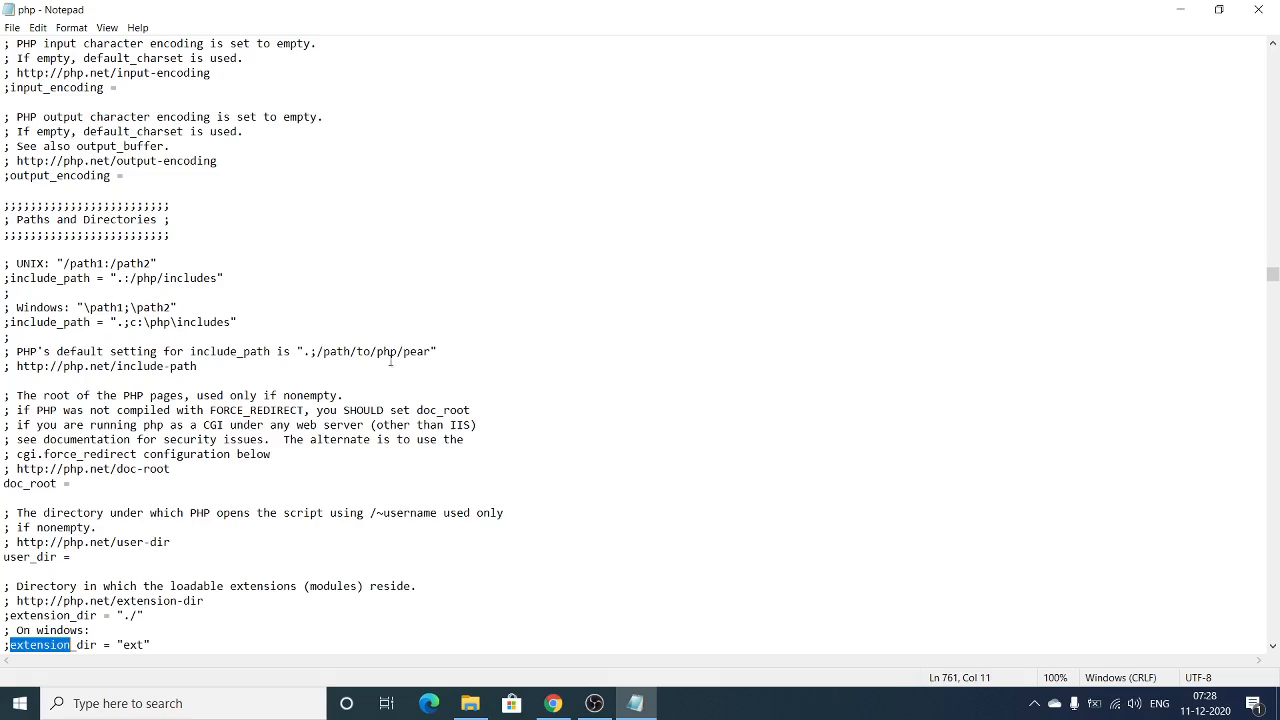
scroll(399, 381, "down", 2)
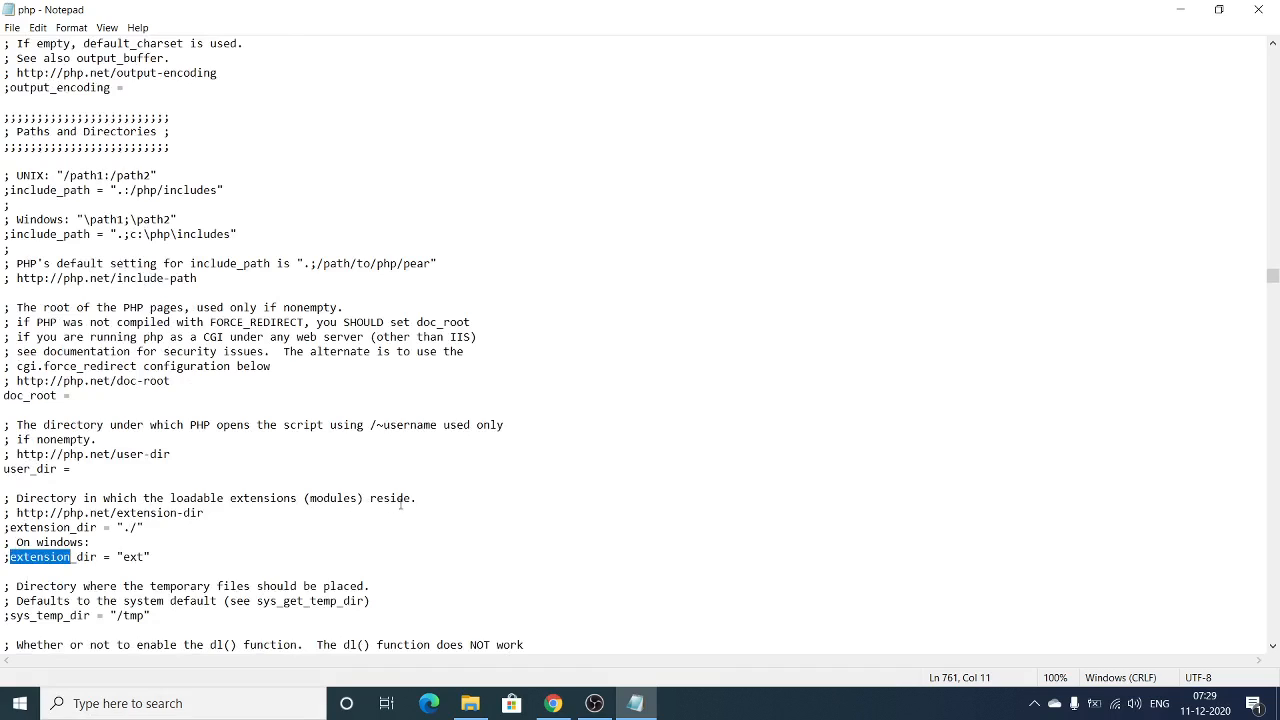
left_click(136, 527)
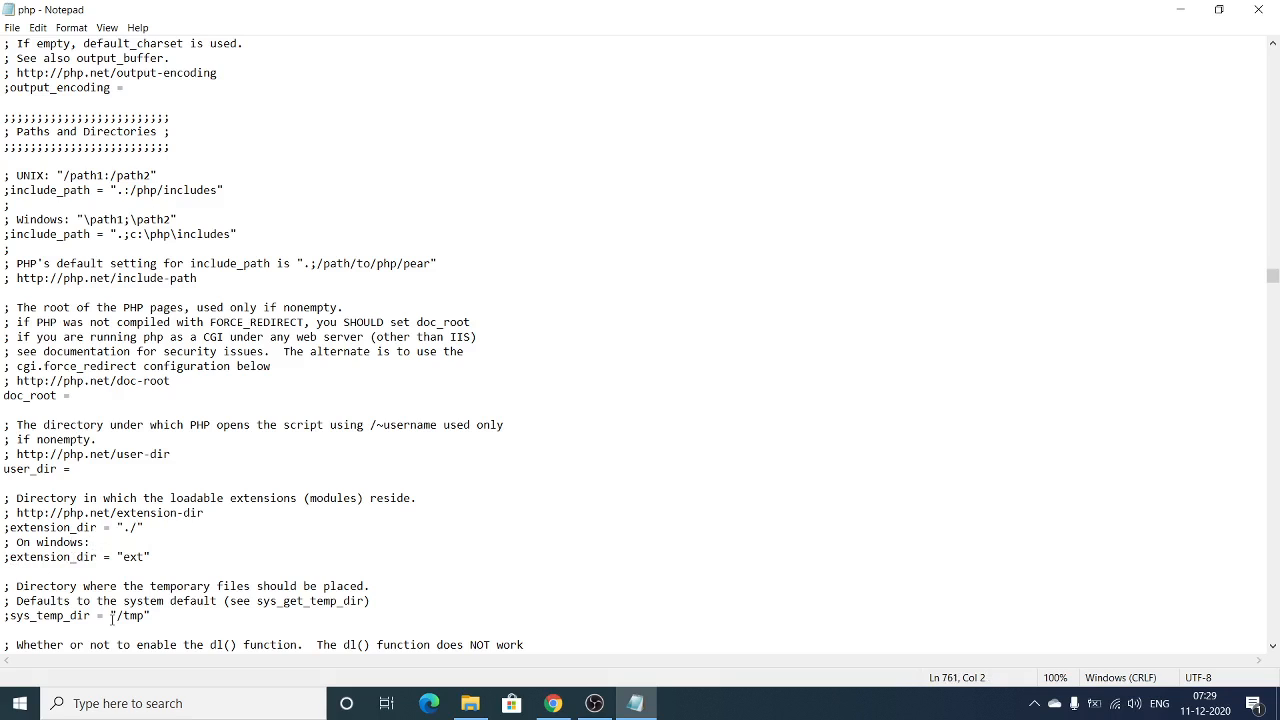
key("BackSpace")
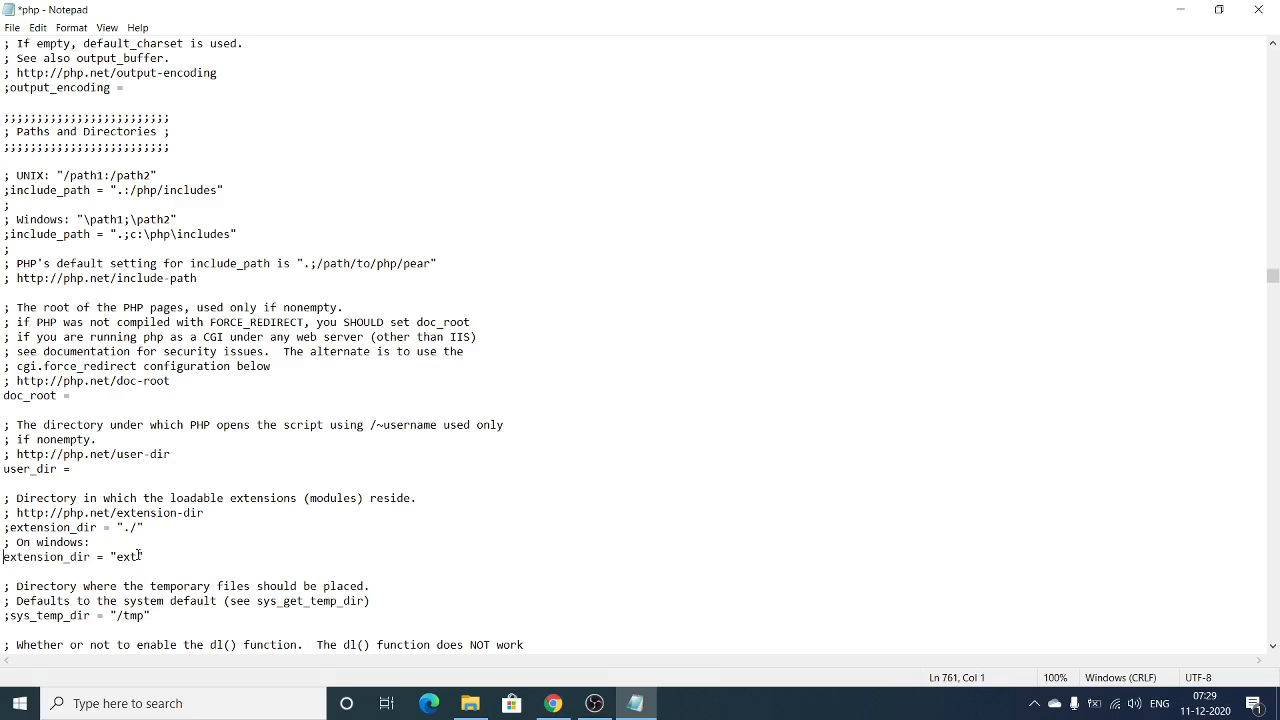
key("BackSpace")
key("BackSpace")
- Look up the ext folder's full path in File Explorer, and enter C:\php7\ext as the extension_dir value in Notepad
left_click(470, 703)
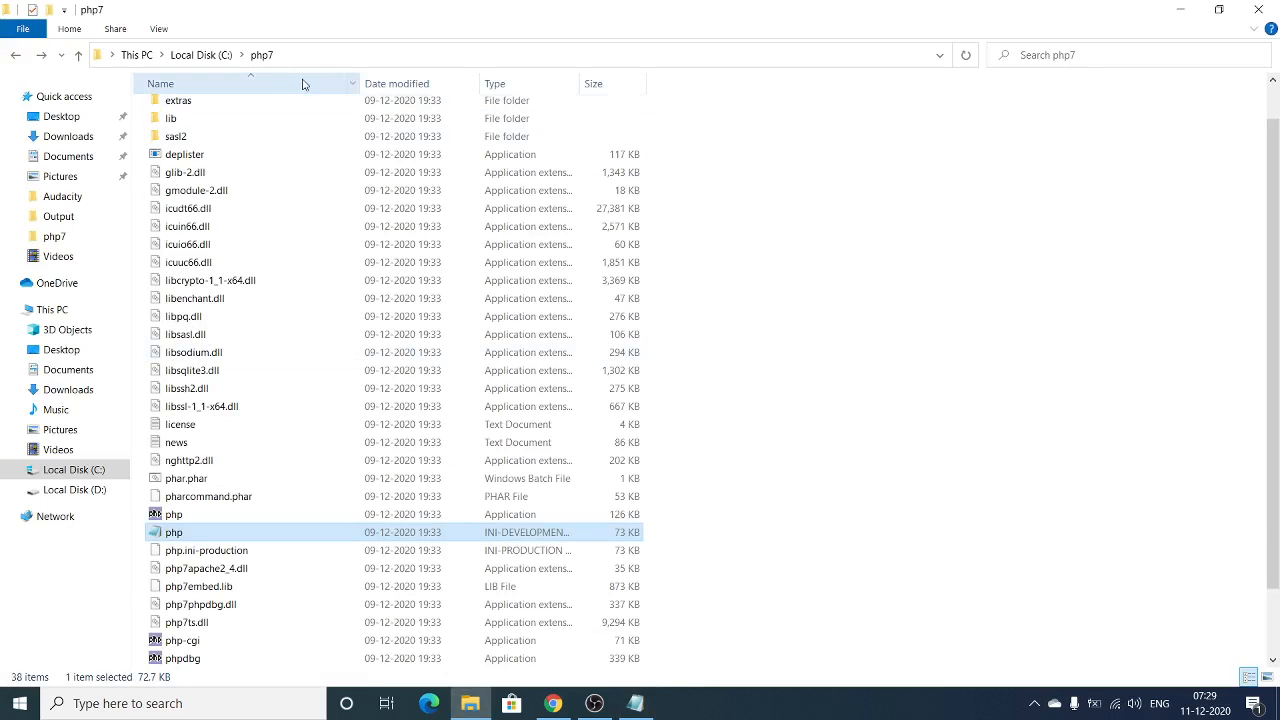
scroll(260, 150, "up", 1)
left_click(197, 126)
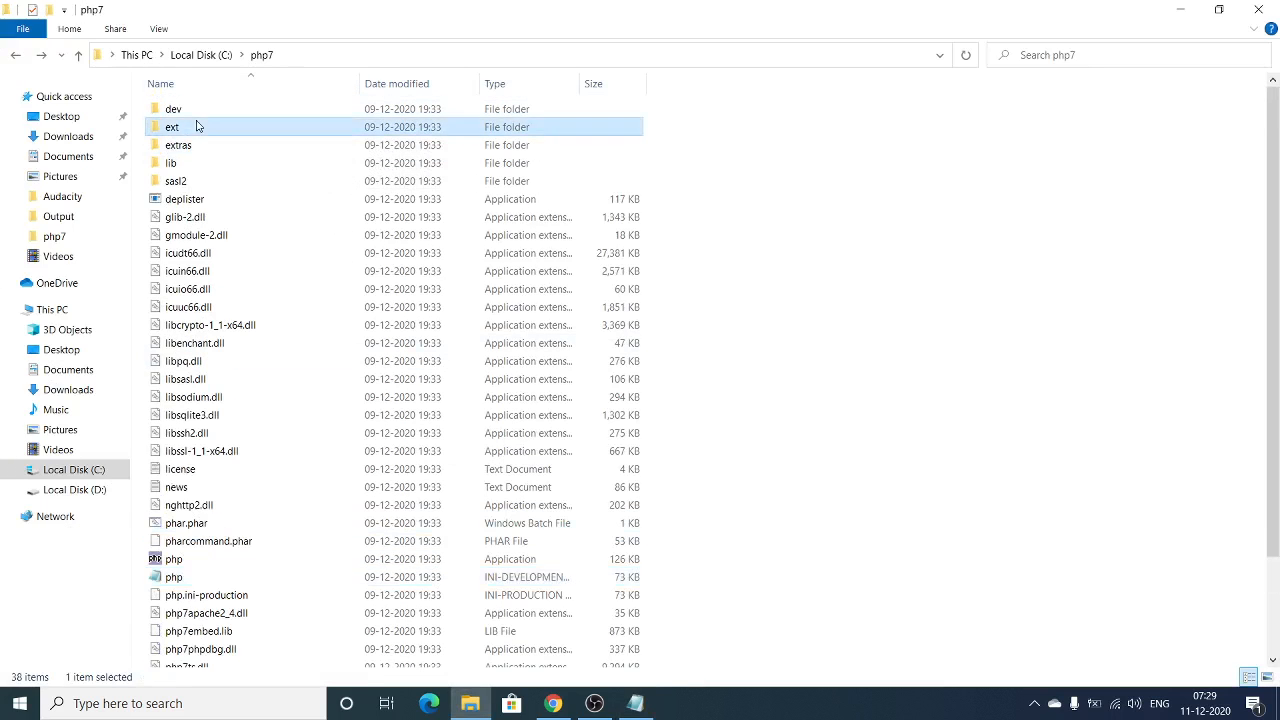
double_click(197, 126)
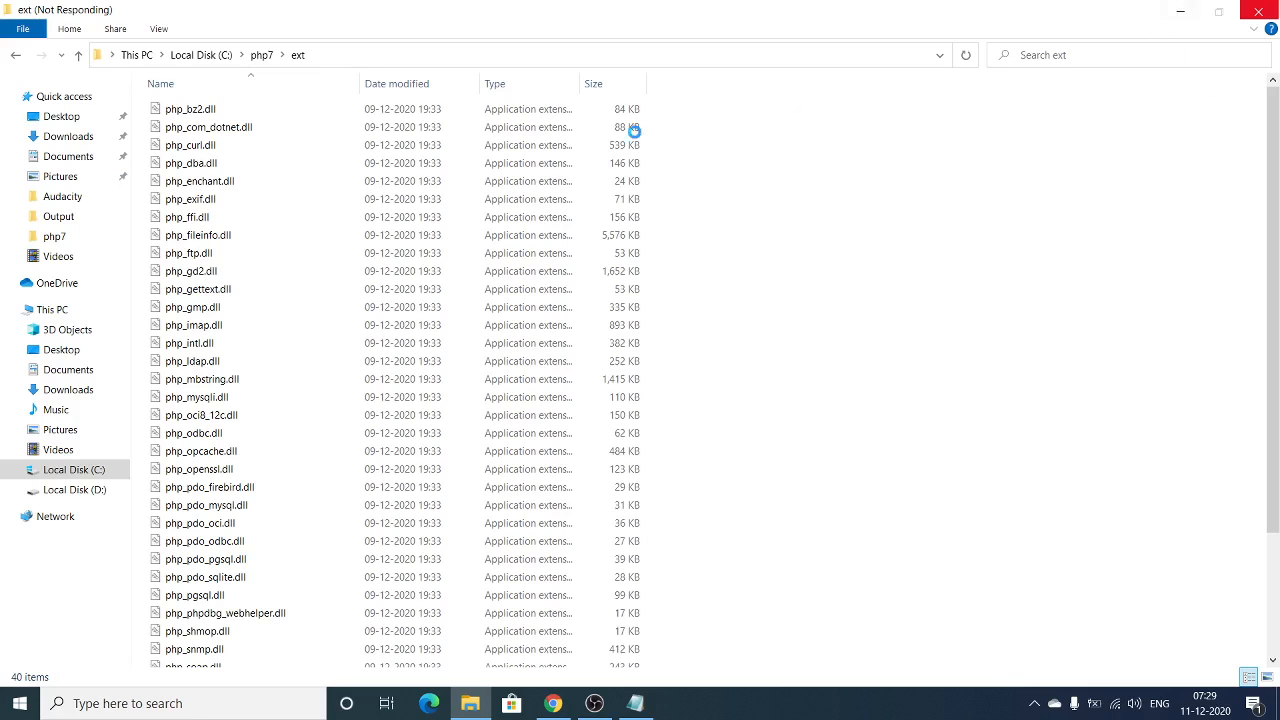
left_click(262, 55)
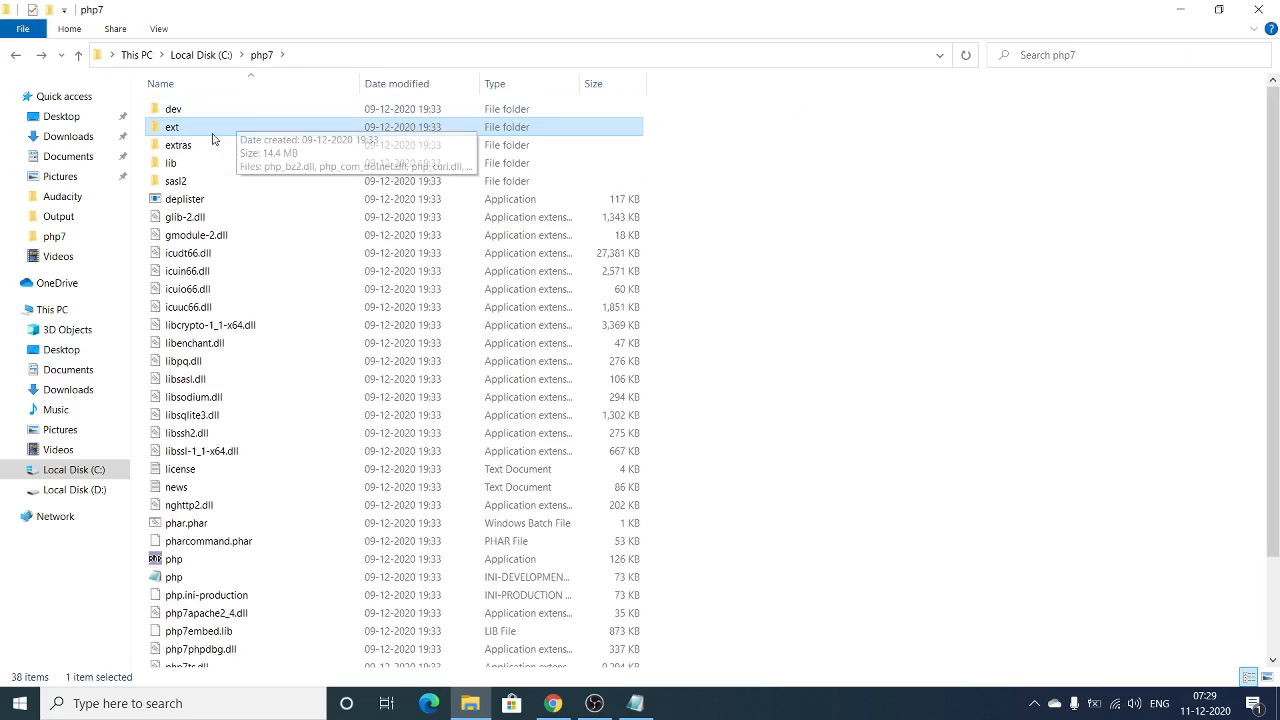
double_click(210, 131)
left_click(352, 57)
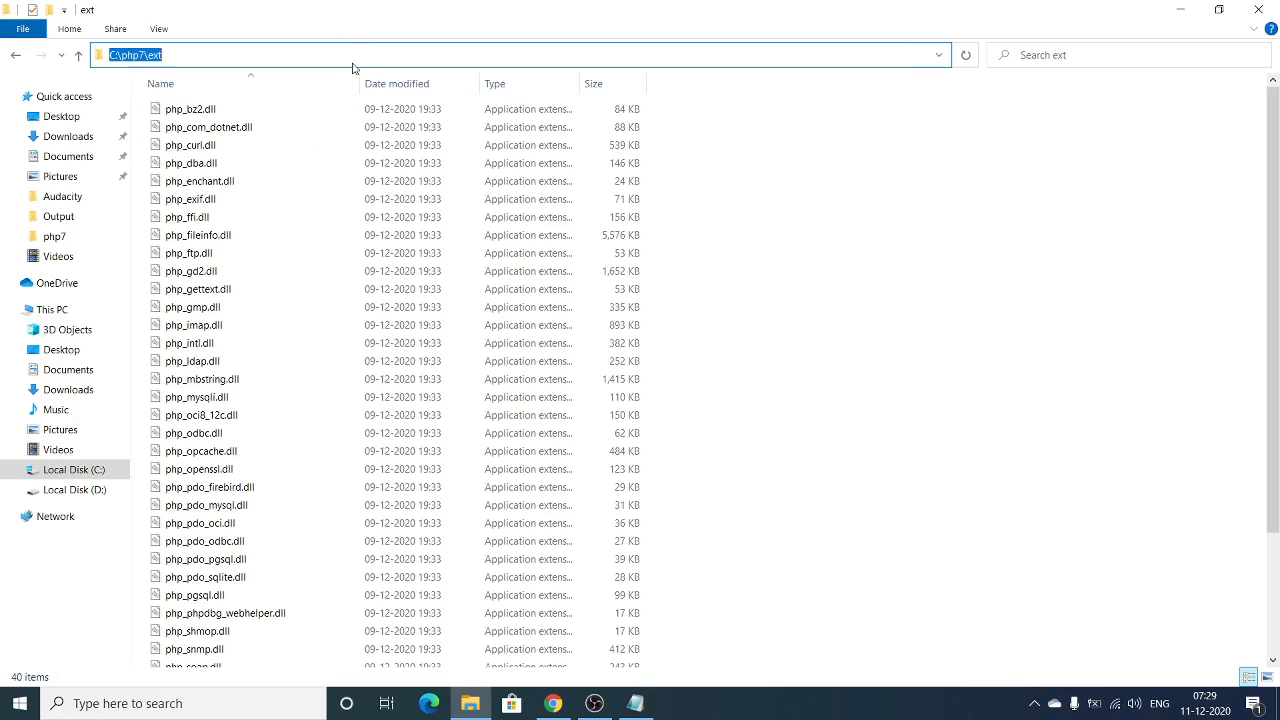
left_click(14, 56)
left_click(635, 703)
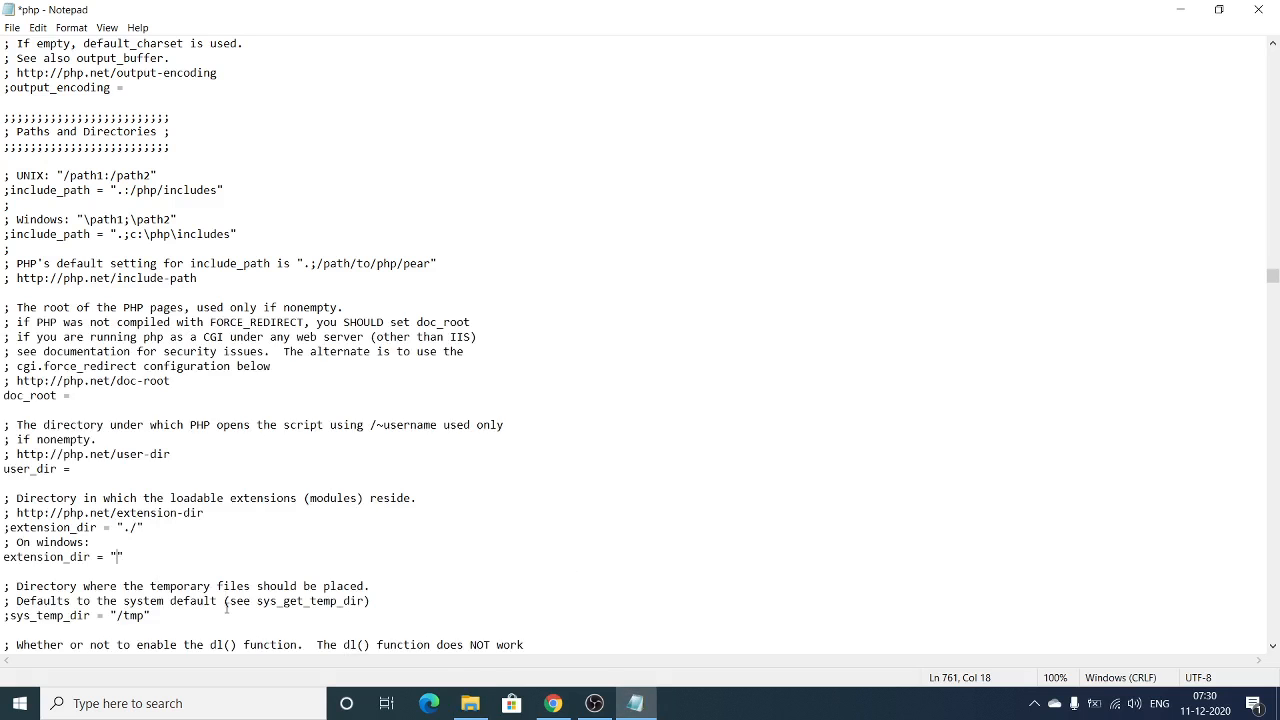
type("C:\\php7\\ext")
- Find the list of commented extension lines below the Windows environment notes and examine the entries from curl to shmop
scroll(477, 515, "down", 8)
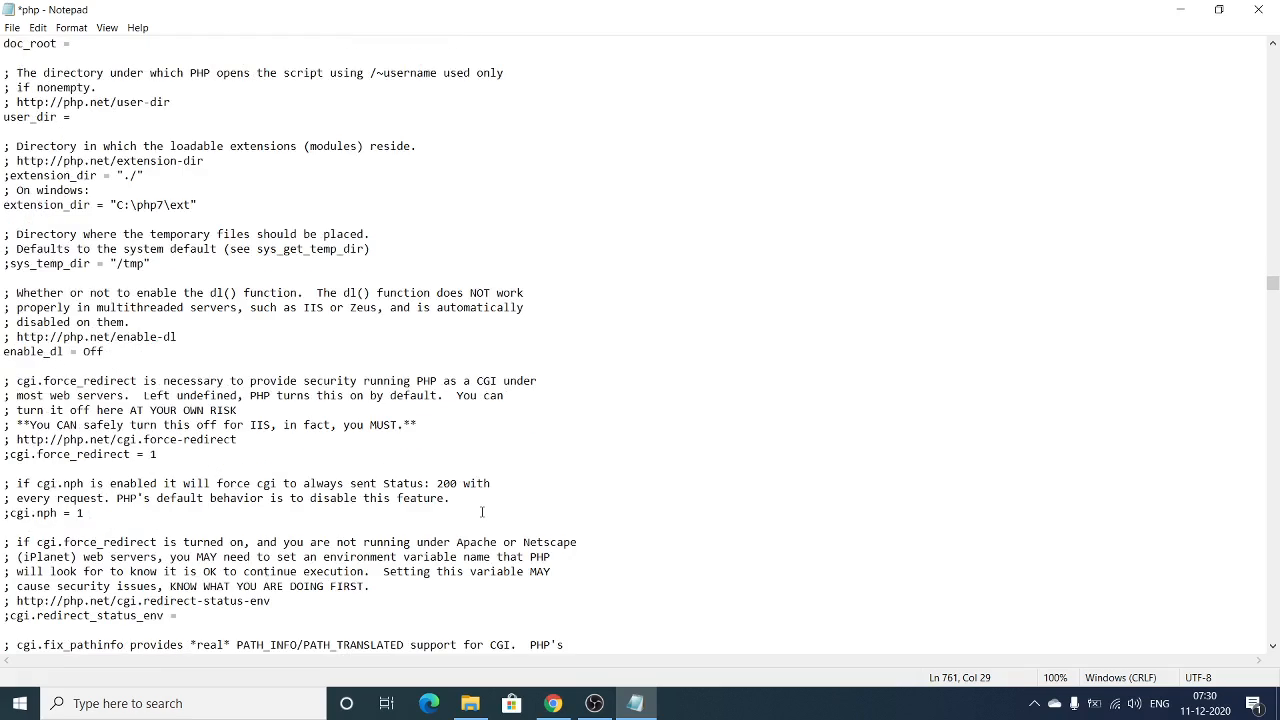
scroll(481, 512, "down", 11)
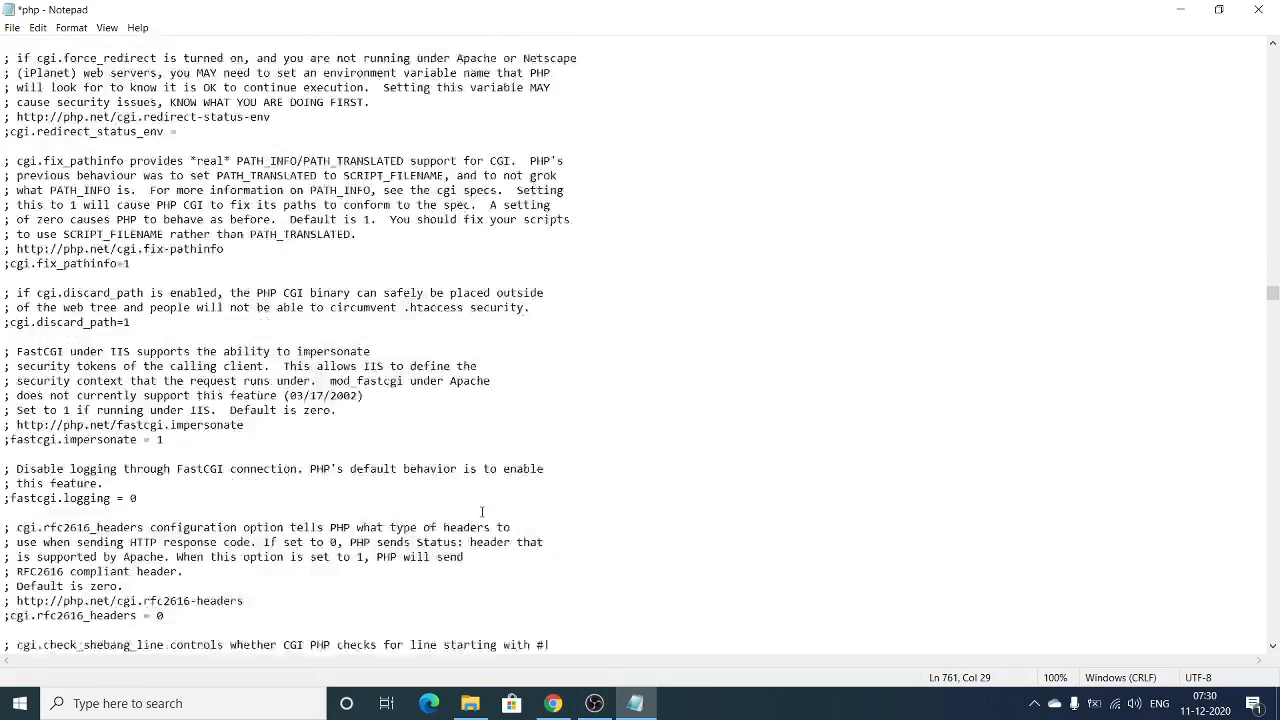
scroll(481, 512, "down", 18)
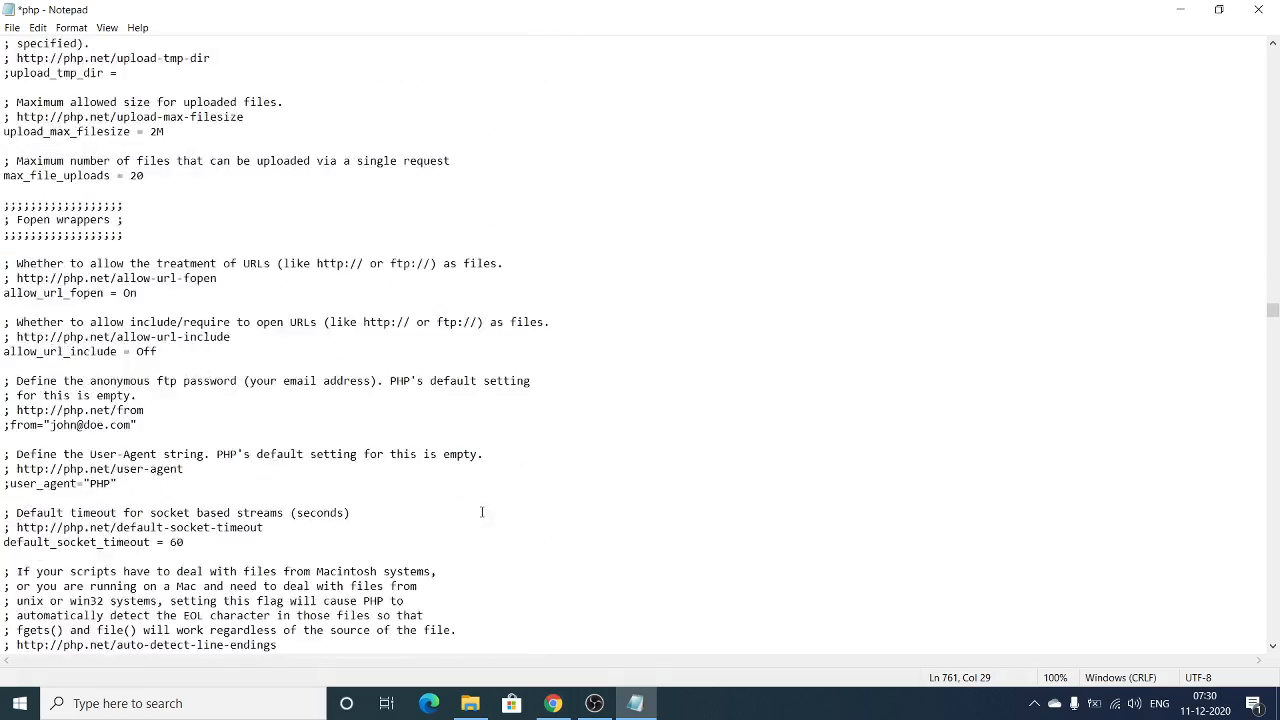
scroll(481, 512, "down", 16)
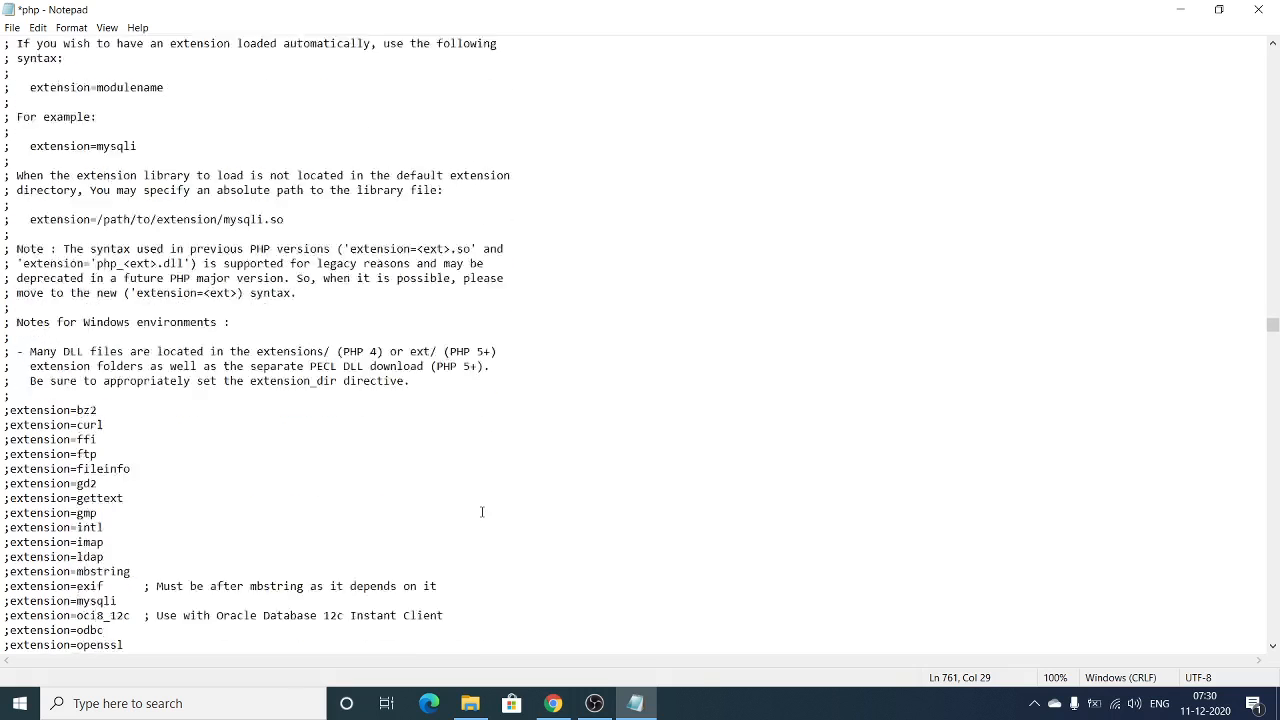
scroll(481, 512, "down", 3)
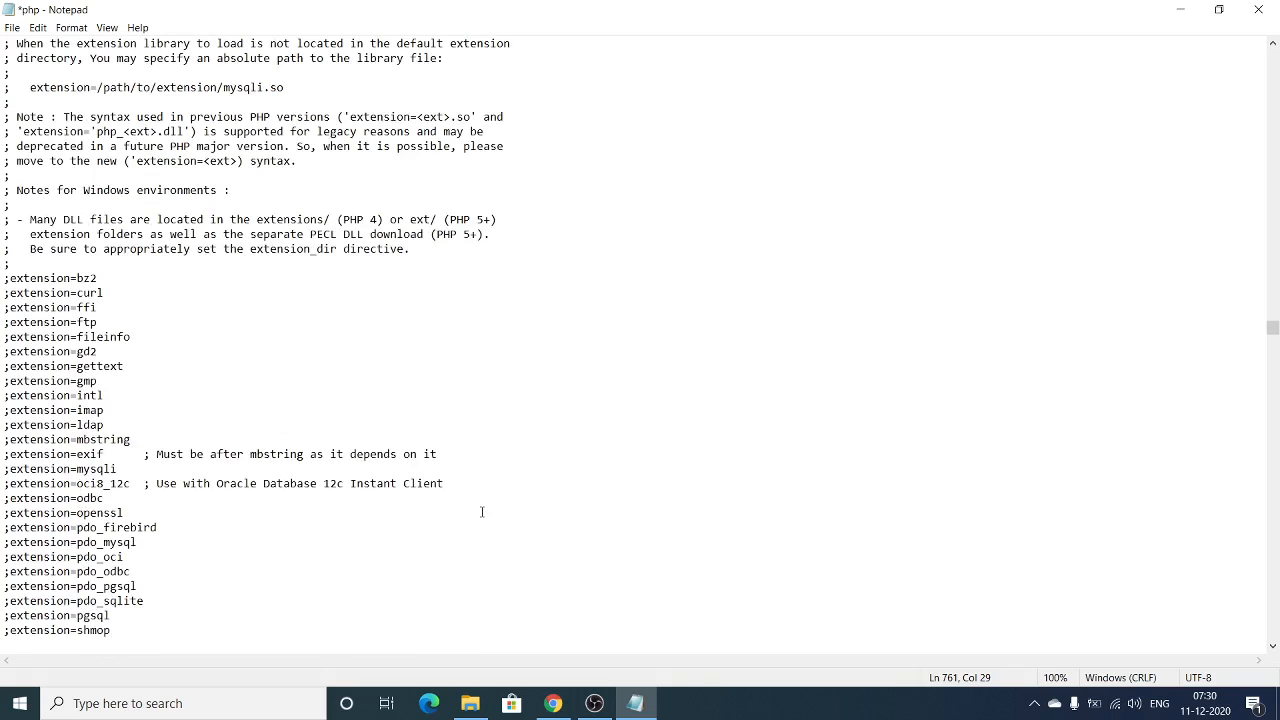
scroll(481, 512, "down", 4)
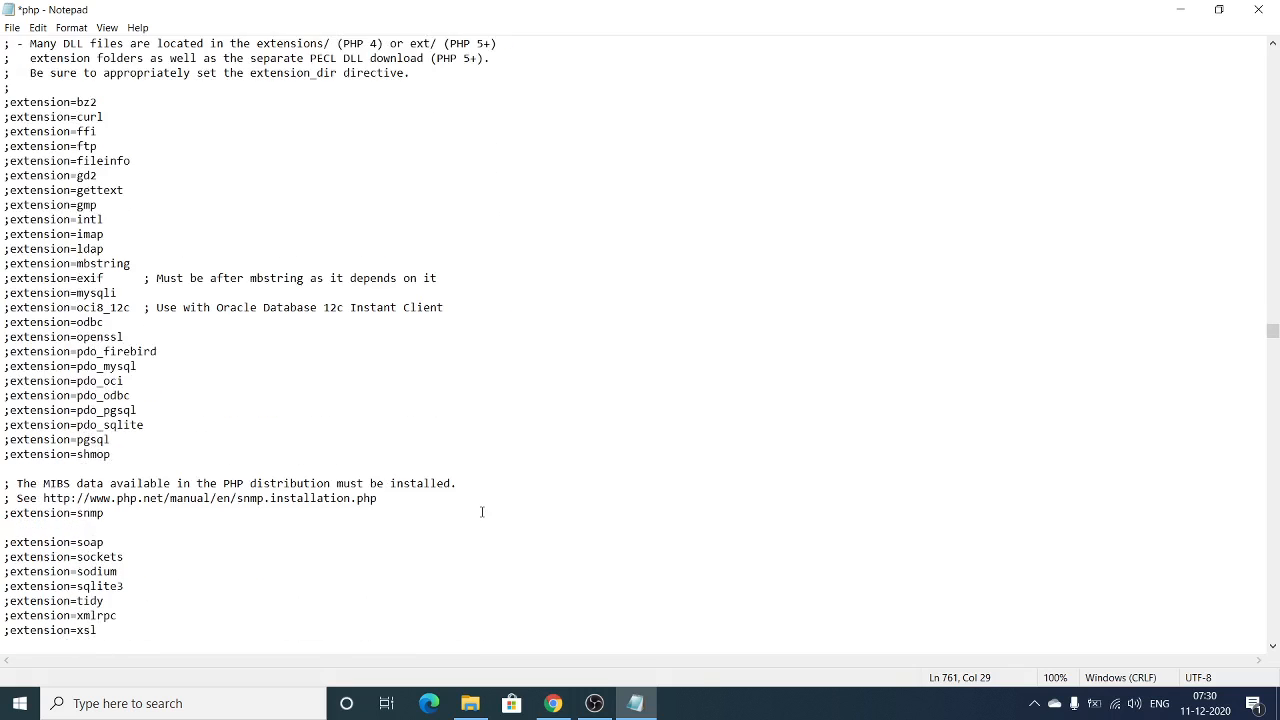
scroll(481, 512, "up", 3)
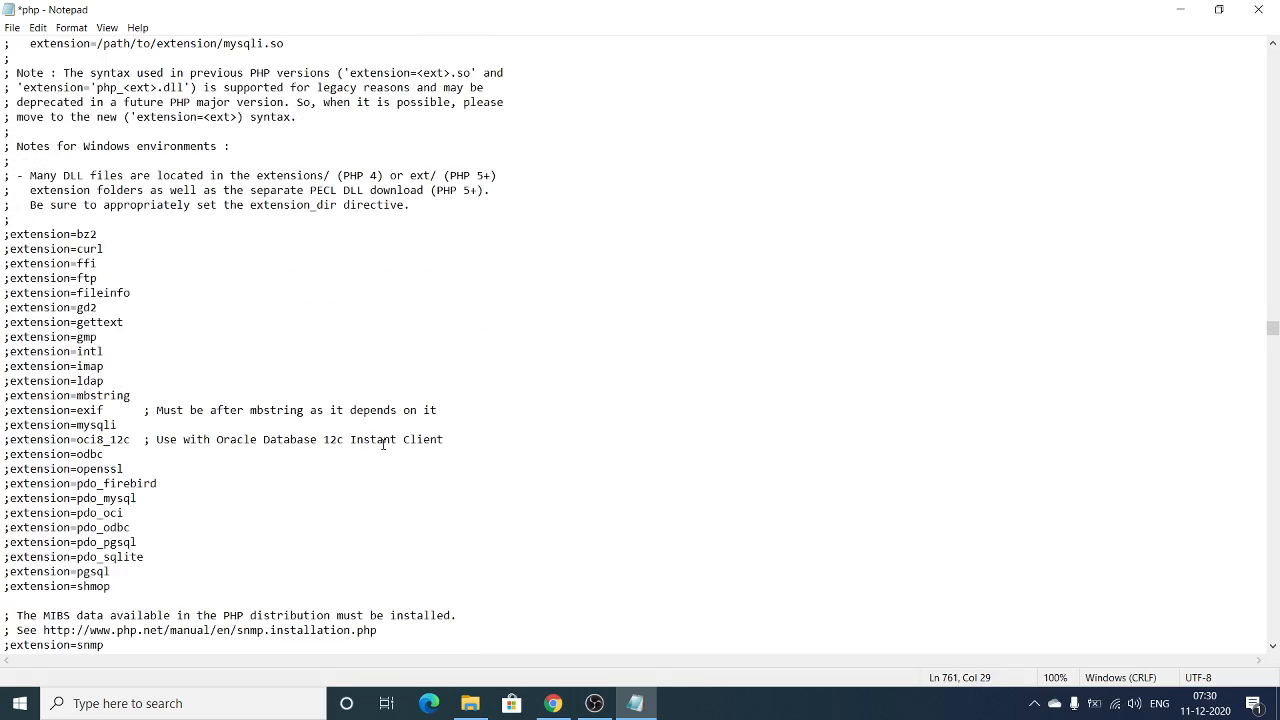
left_click(10, 250)
left_click_drag(4, 249, 96, 600)
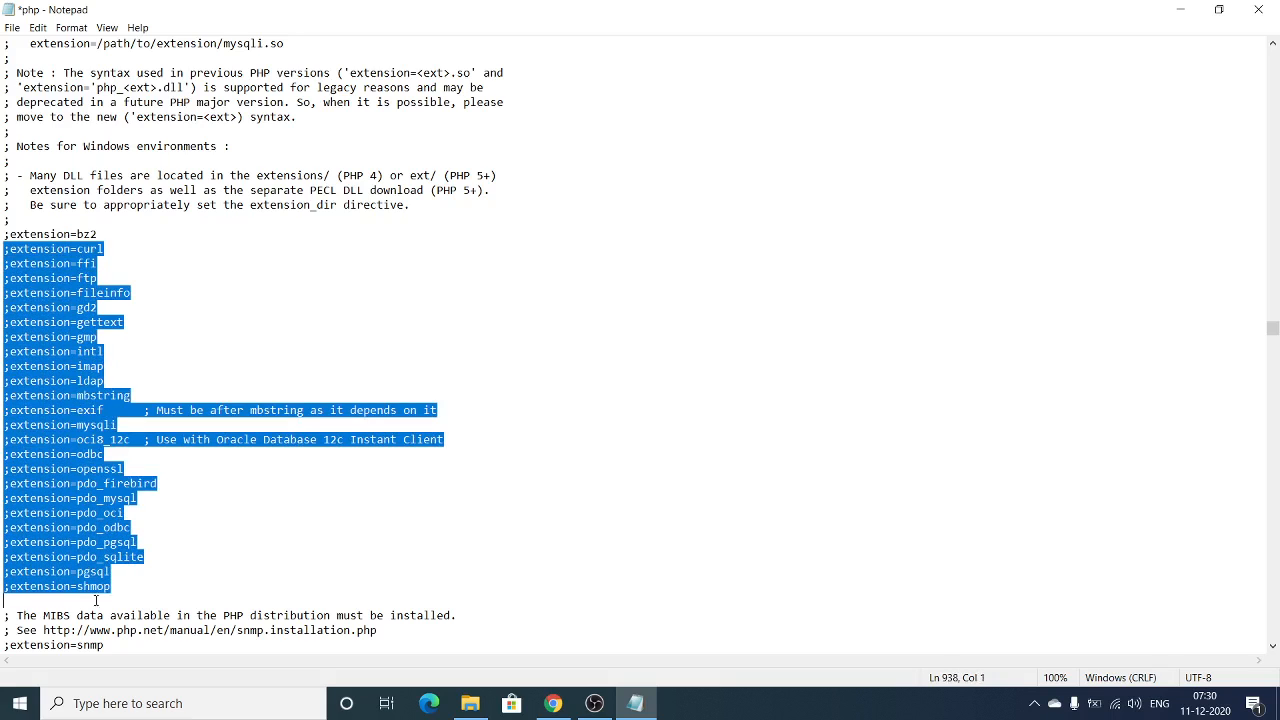
left_click(135, 325)
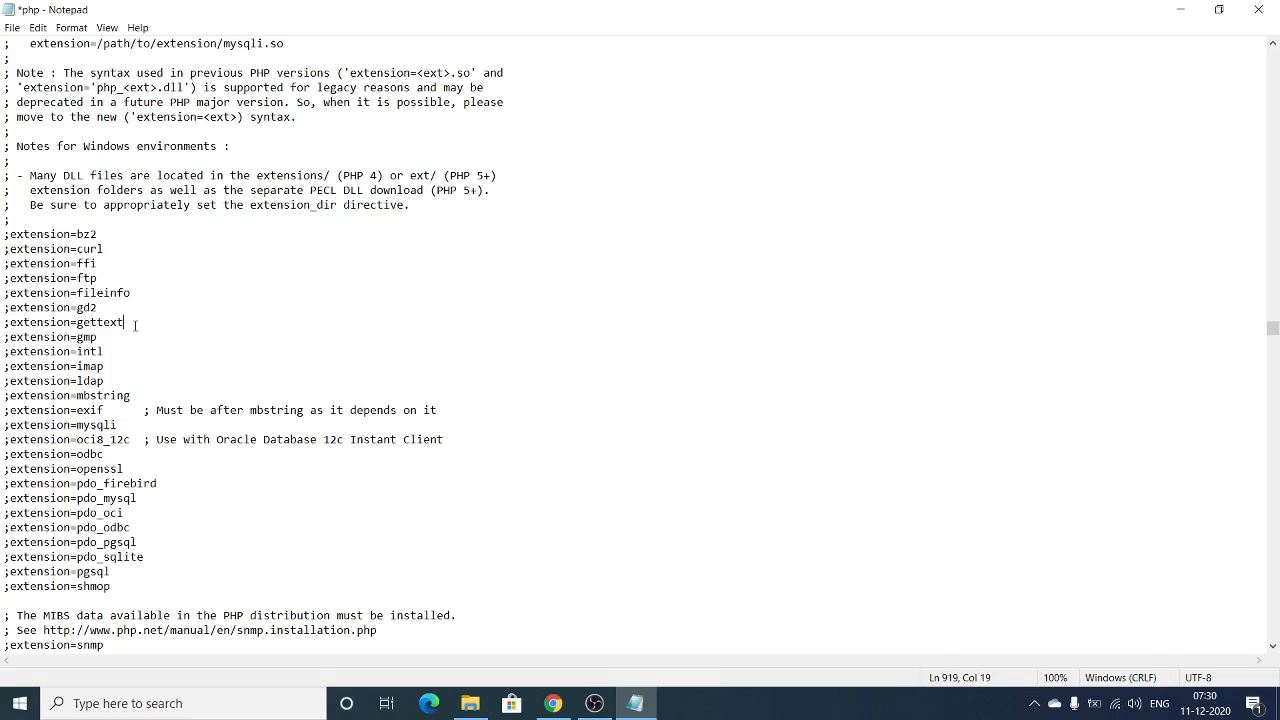
left_click_drag(5, 249, 104, 250)
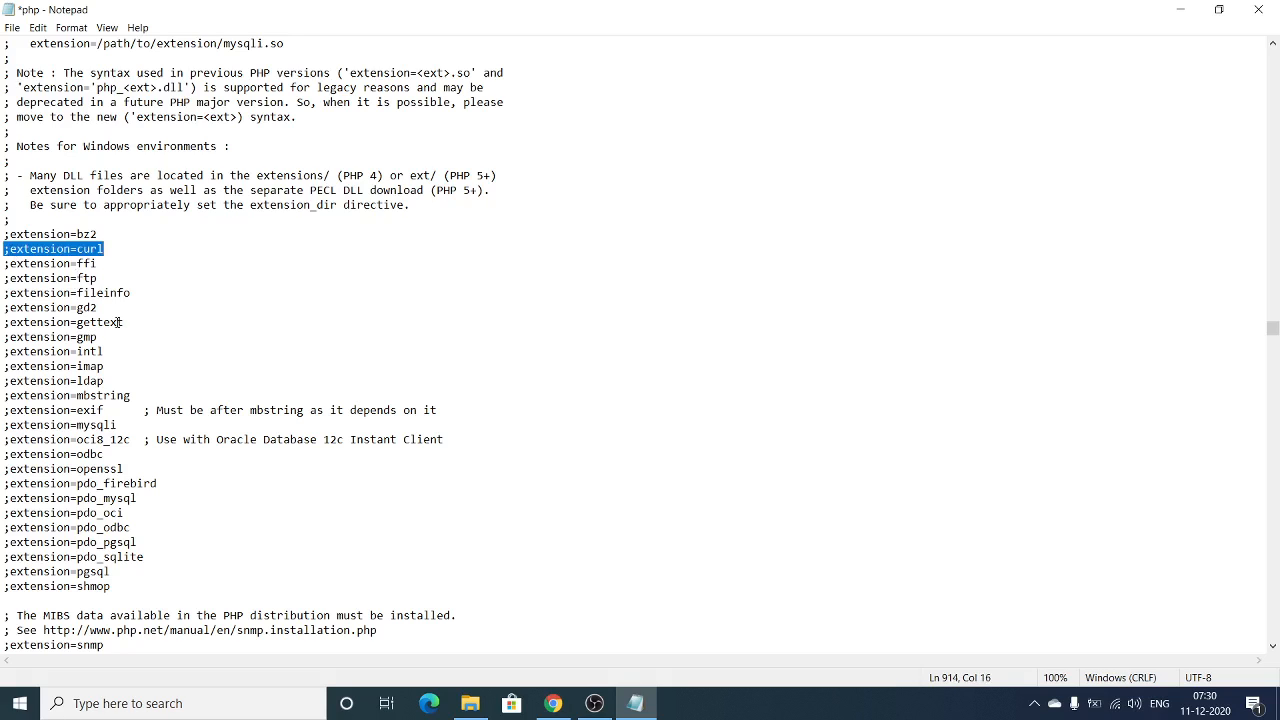
- Uncomment the curl, gd2, mbstring, mysqli and pdo_mysql extension lines
left_click(9, 249)
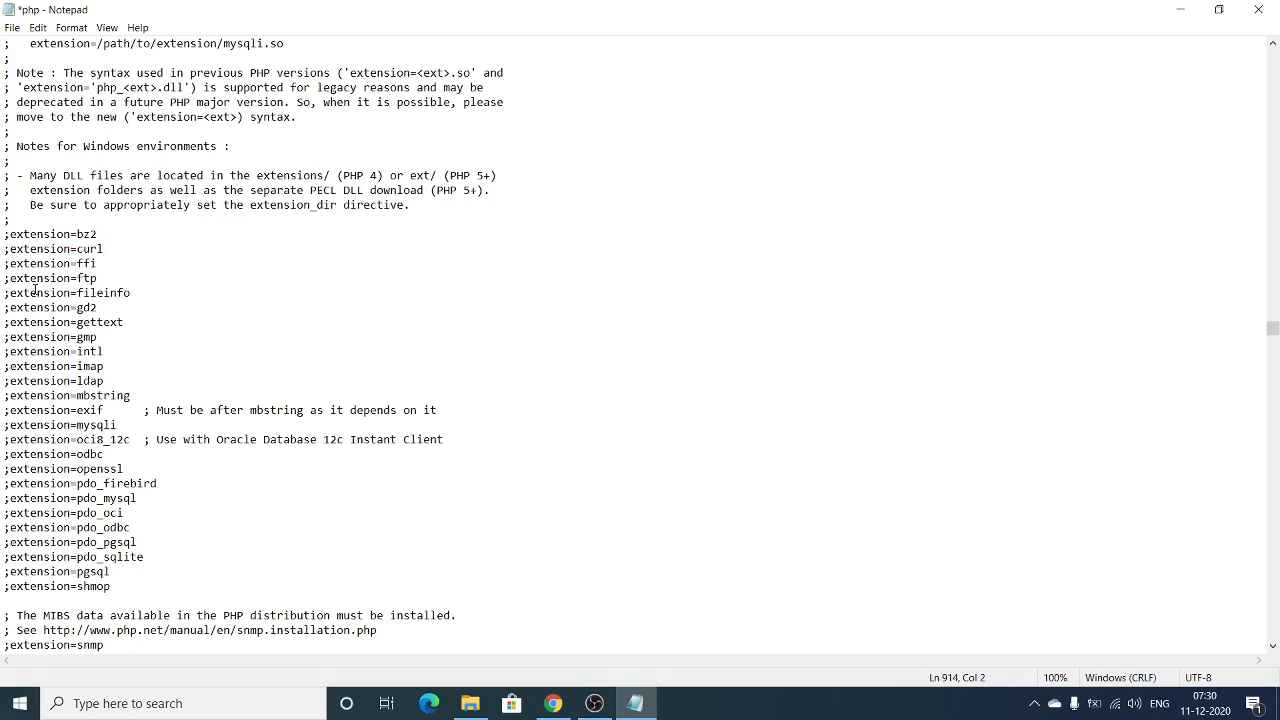
key("BackSpace")
key("Delete")
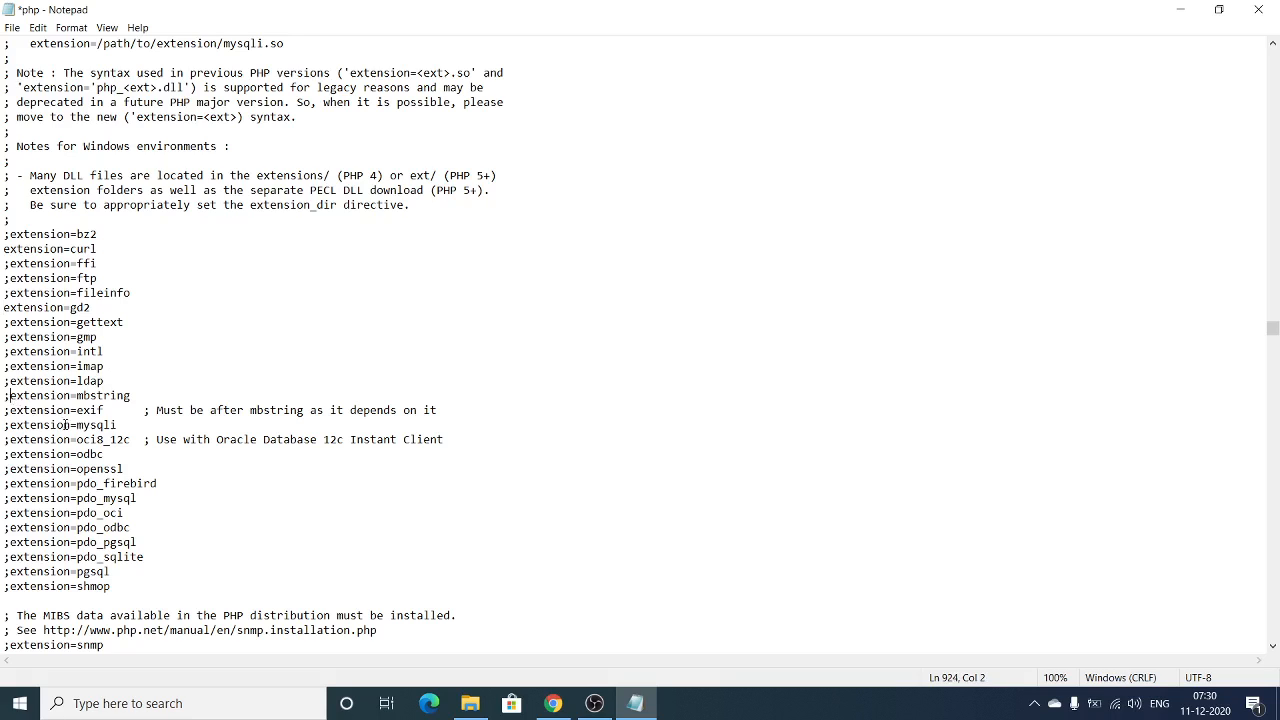
key("BackSpace")
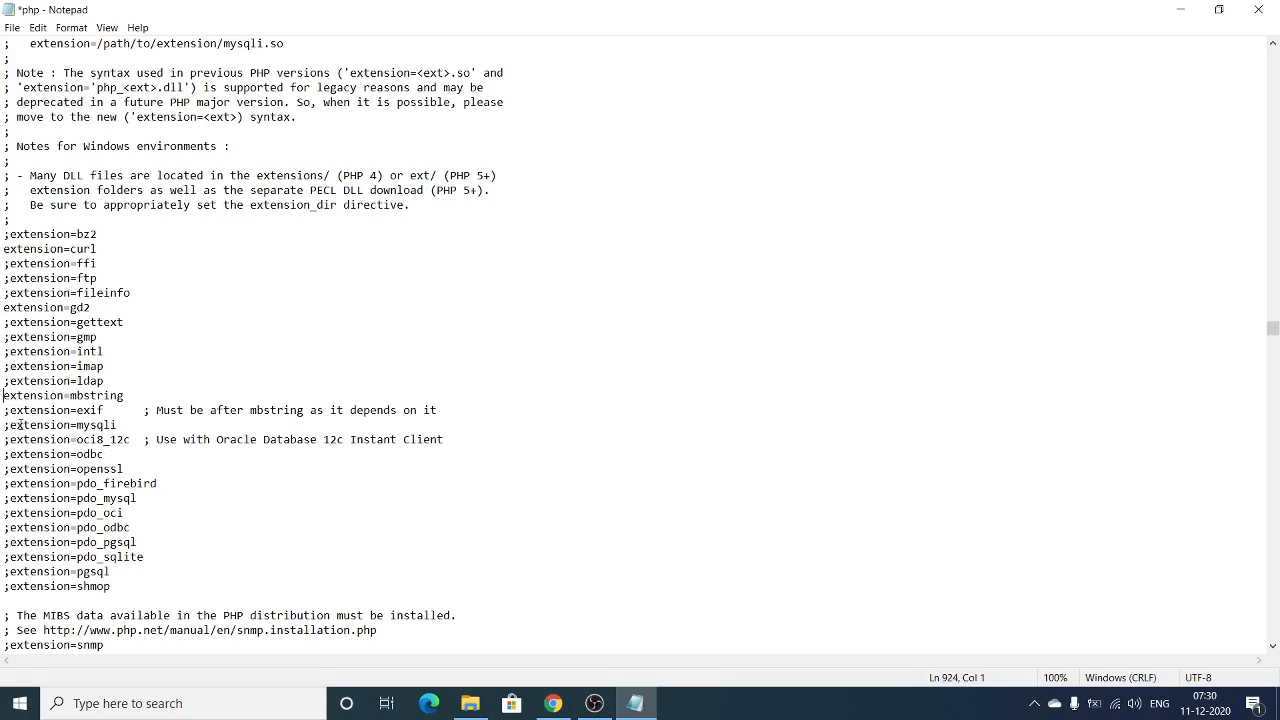
key("BackSpace")
left_click(12, 498)
key("BackSpace")
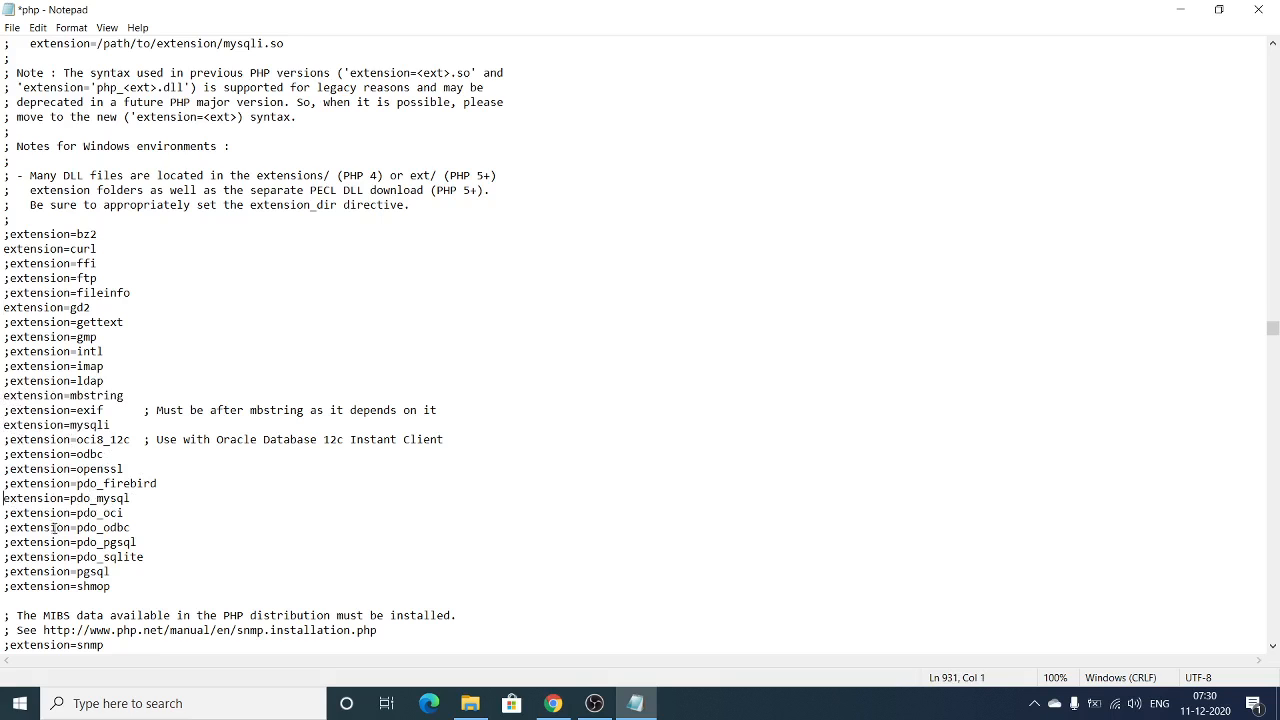
- Uncomment the xmlrpc extension line and review the edited extension list
scroll(57, 530, "down", 3)
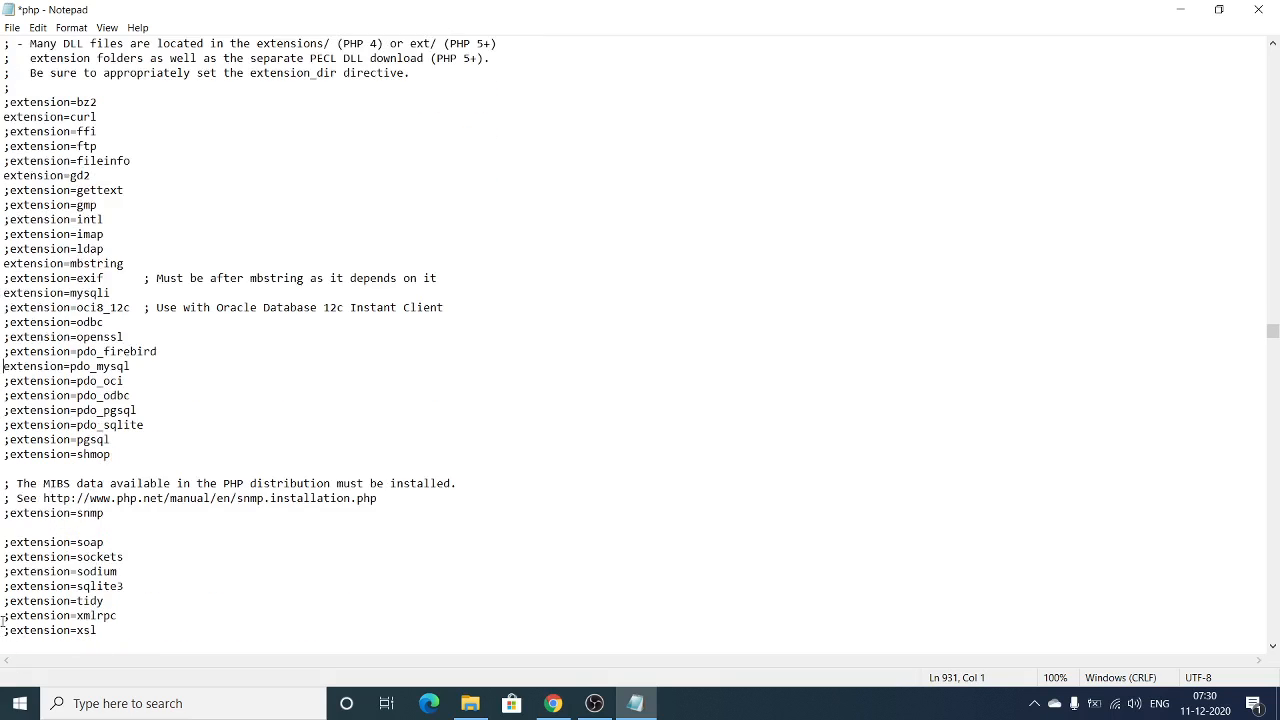
left_click(6, 616)
key("BackSpace")
scroll(298, 535, "down", 3)
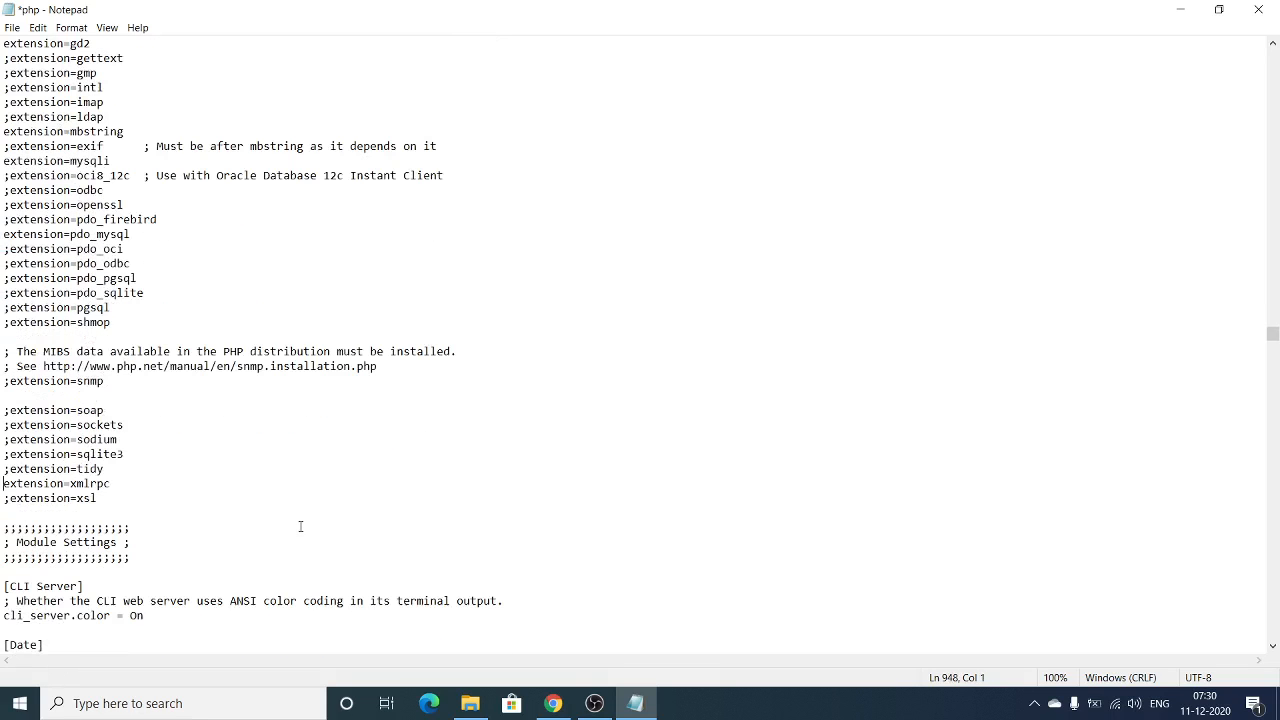
scroll(300, 525, "up", 1)
scroll(300, 525, "down", 4)
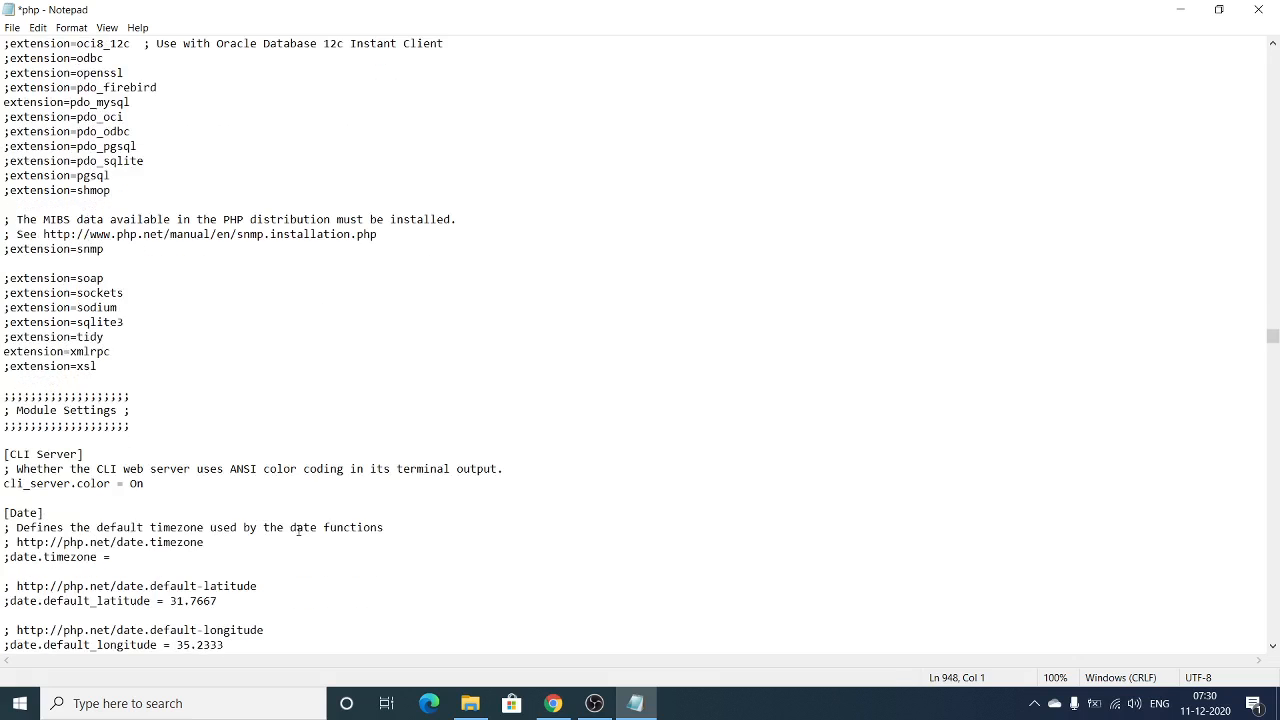
scroll(294, 533, "up", 6)
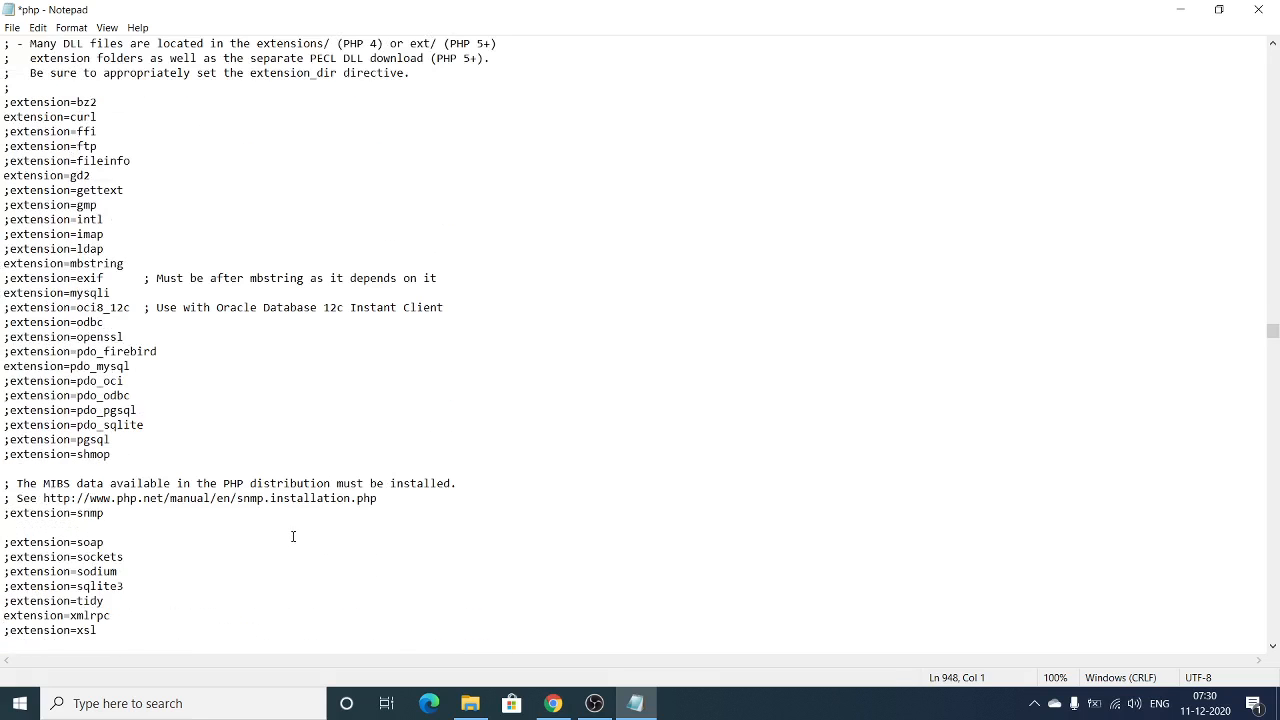
scroll(294, 535, "up", 7)
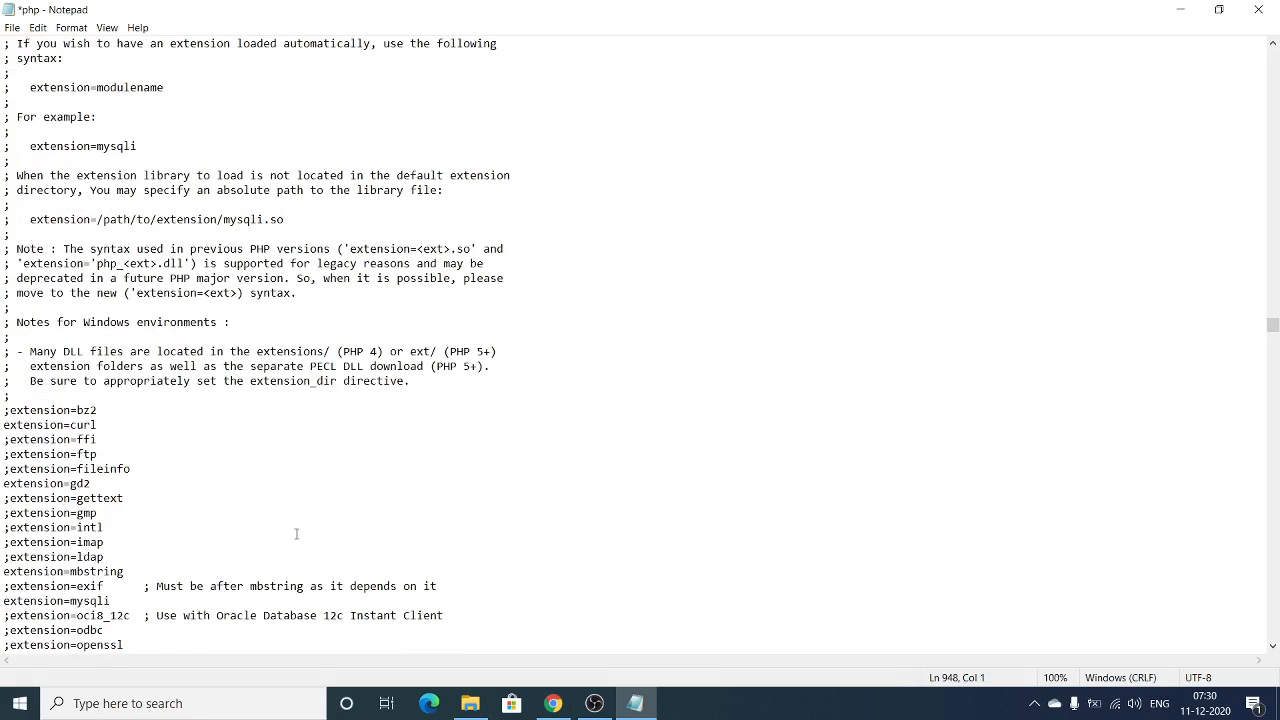
- Save the edited configuration in C:\php7 as php.ini with the All Files type, and close the file
left_click(12, 27)
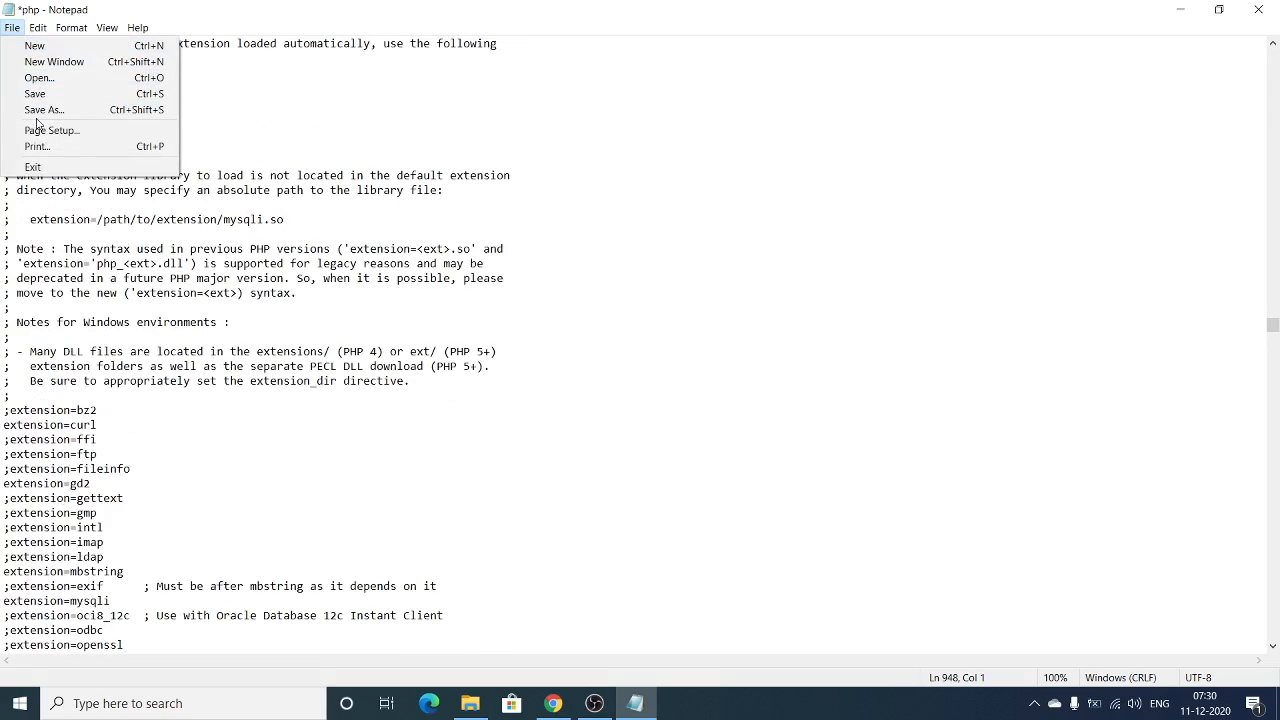
left_click(42, 111)
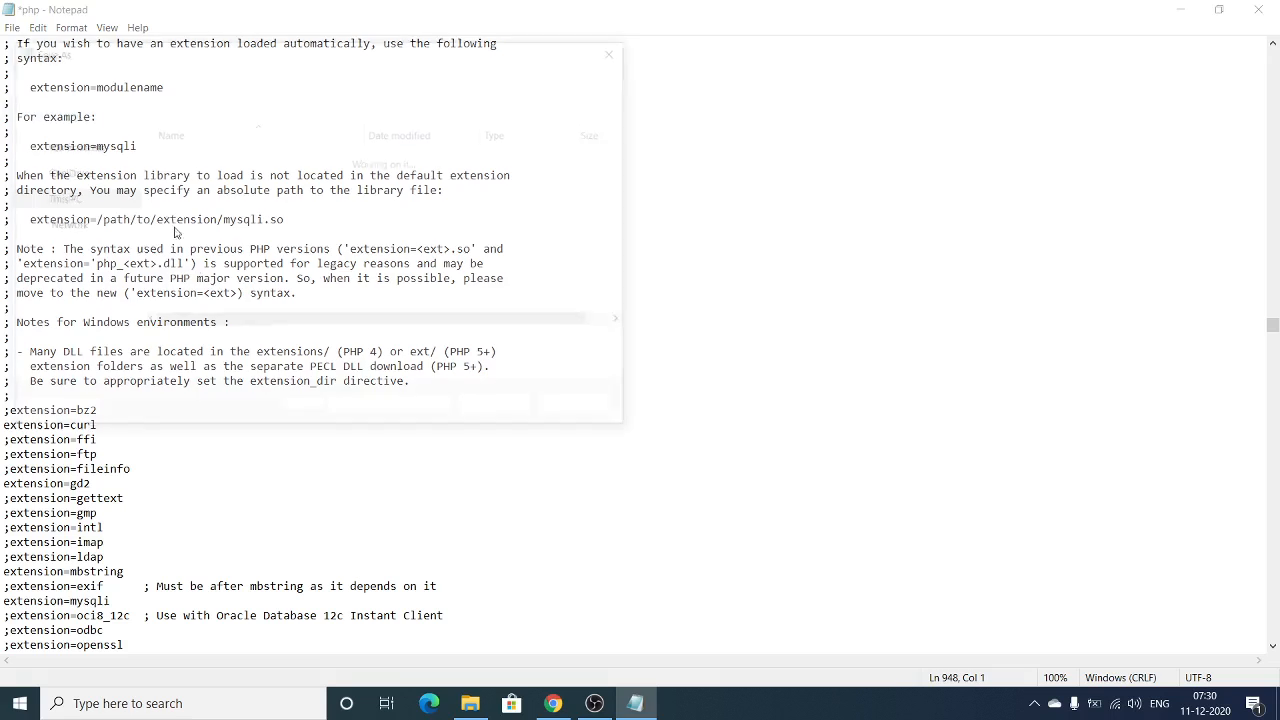
left_click(200, 348)
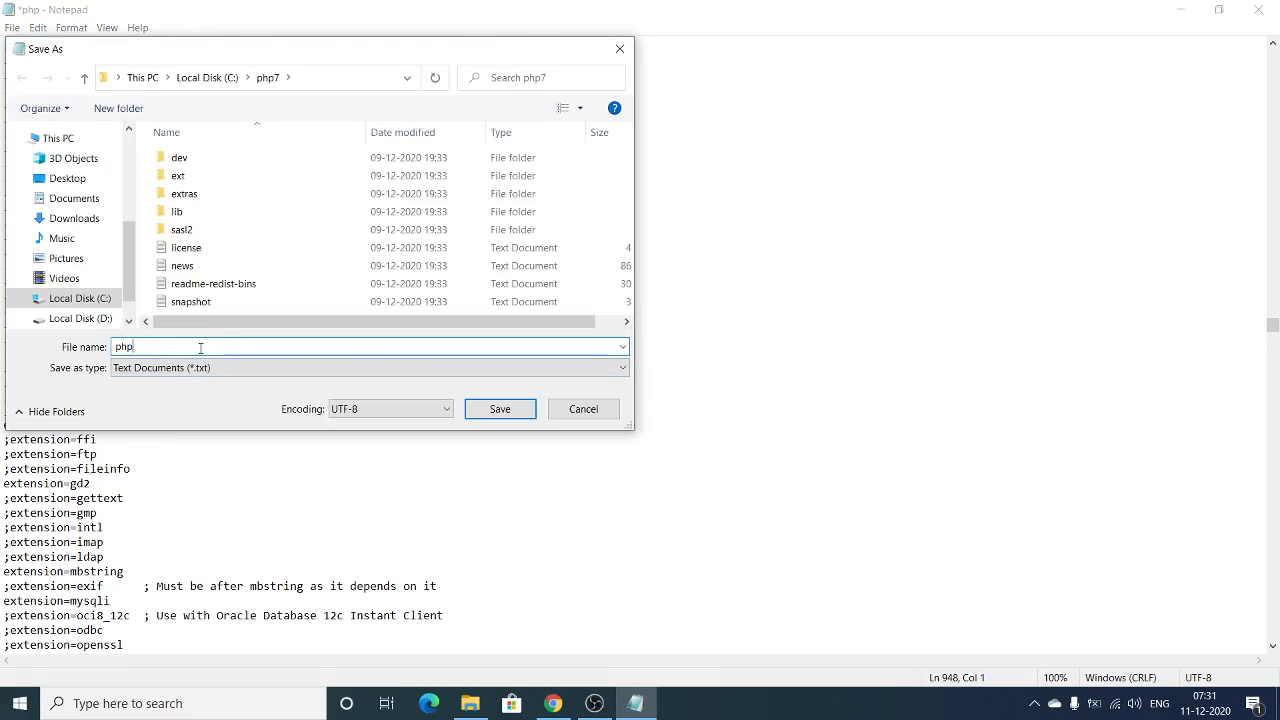
type(".ini")
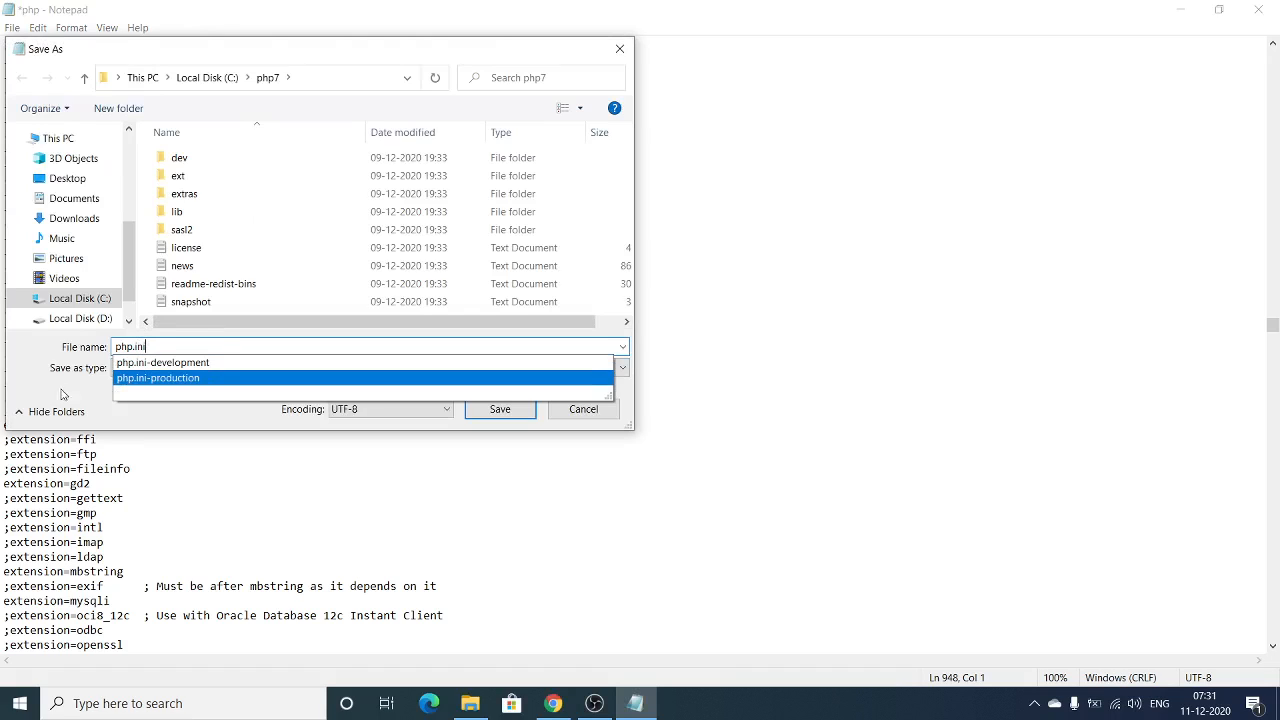
left_click(28, 374)
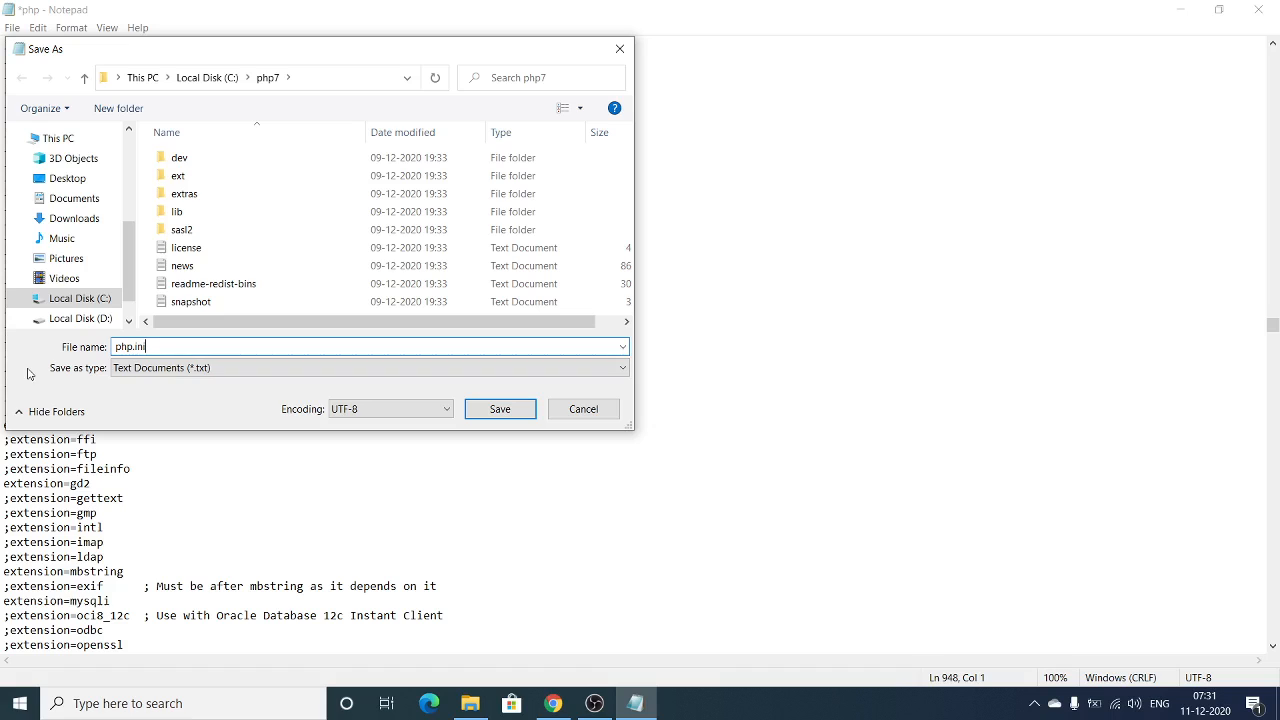
left_click(160, 368)
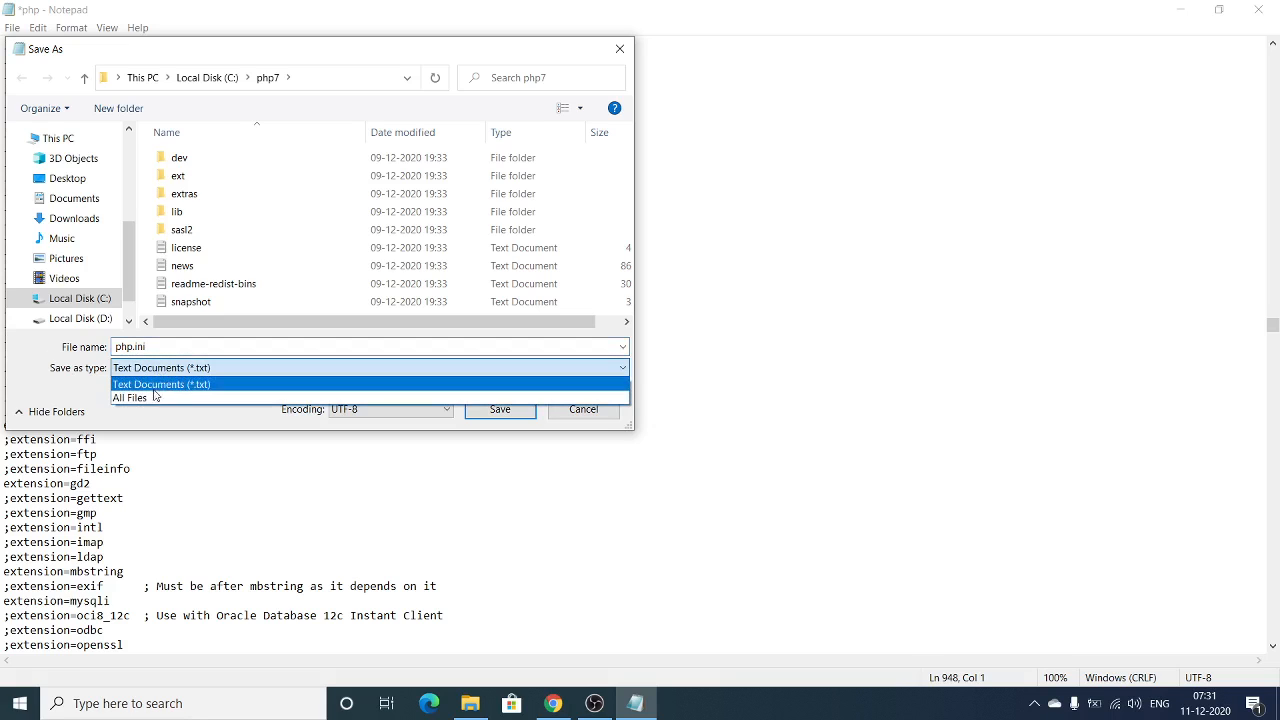
left_click(155, 397)
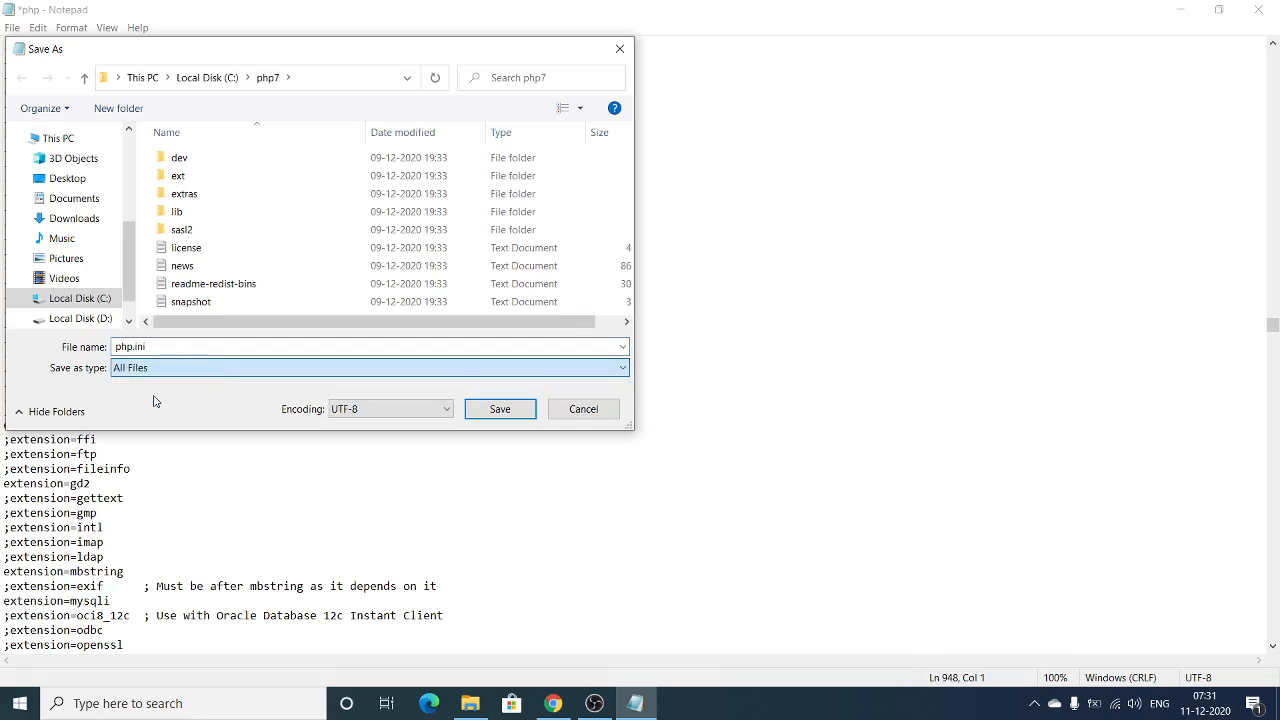
left_click(497, 412)
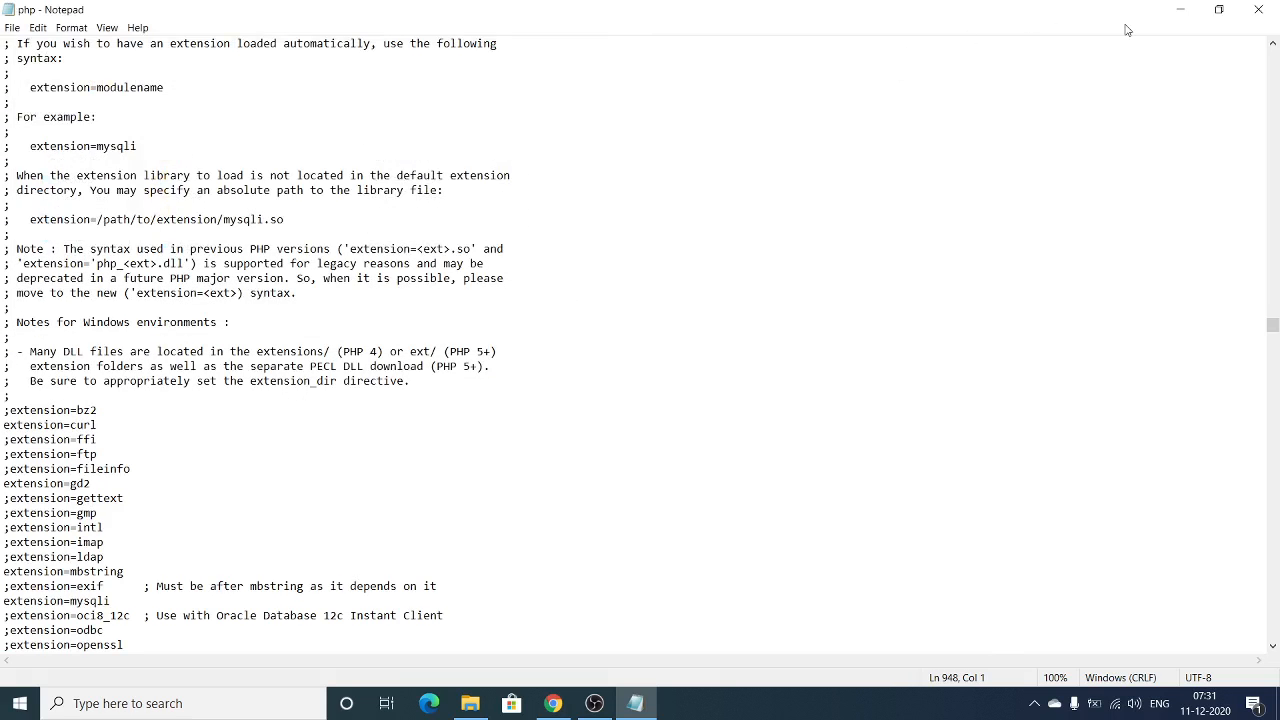
left_click(1260, 10)
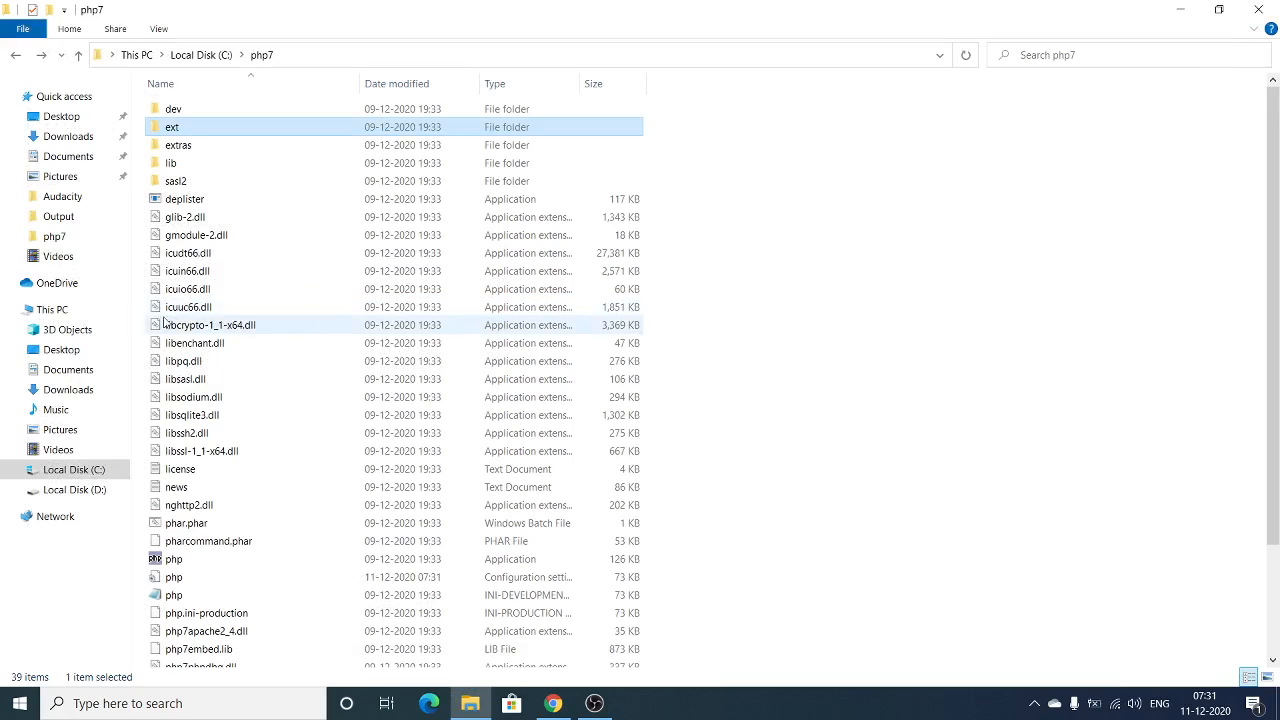
- Open the system Path variable from the computer's advanced system settings and check its C:\php7 entry
left_click(56, 312)
right_click(534, 347)
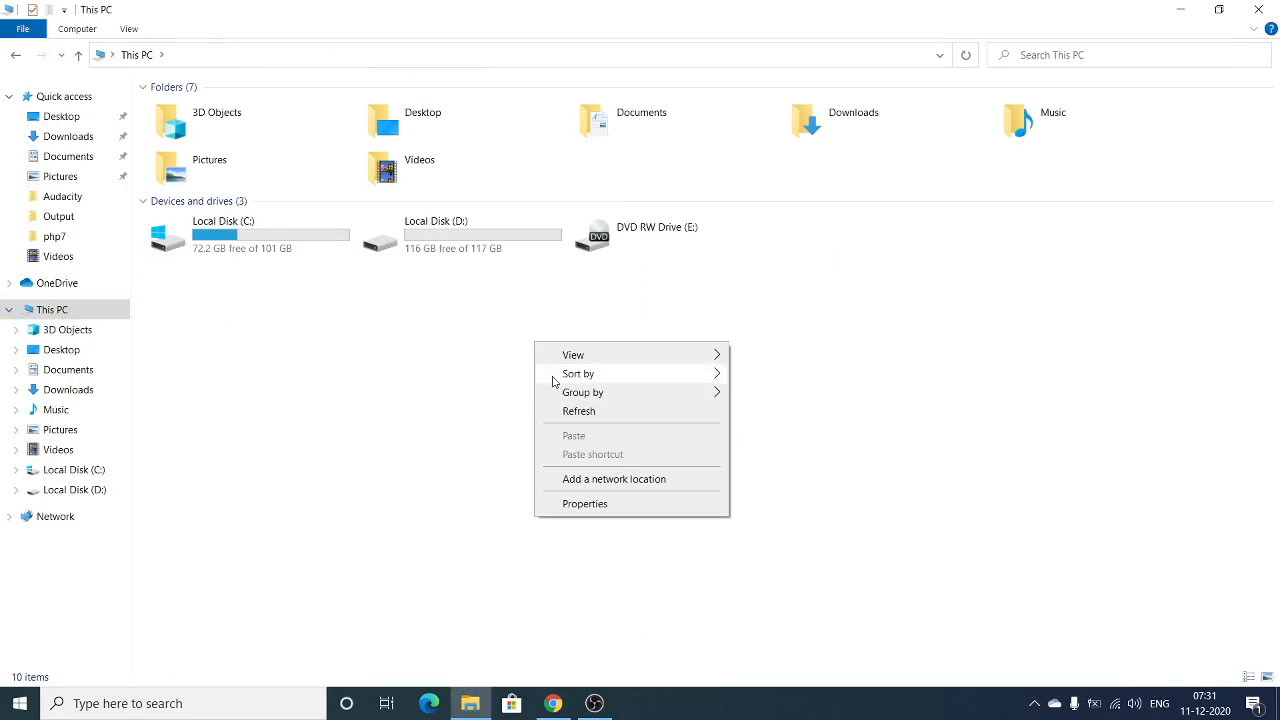
left_click(612, 506)
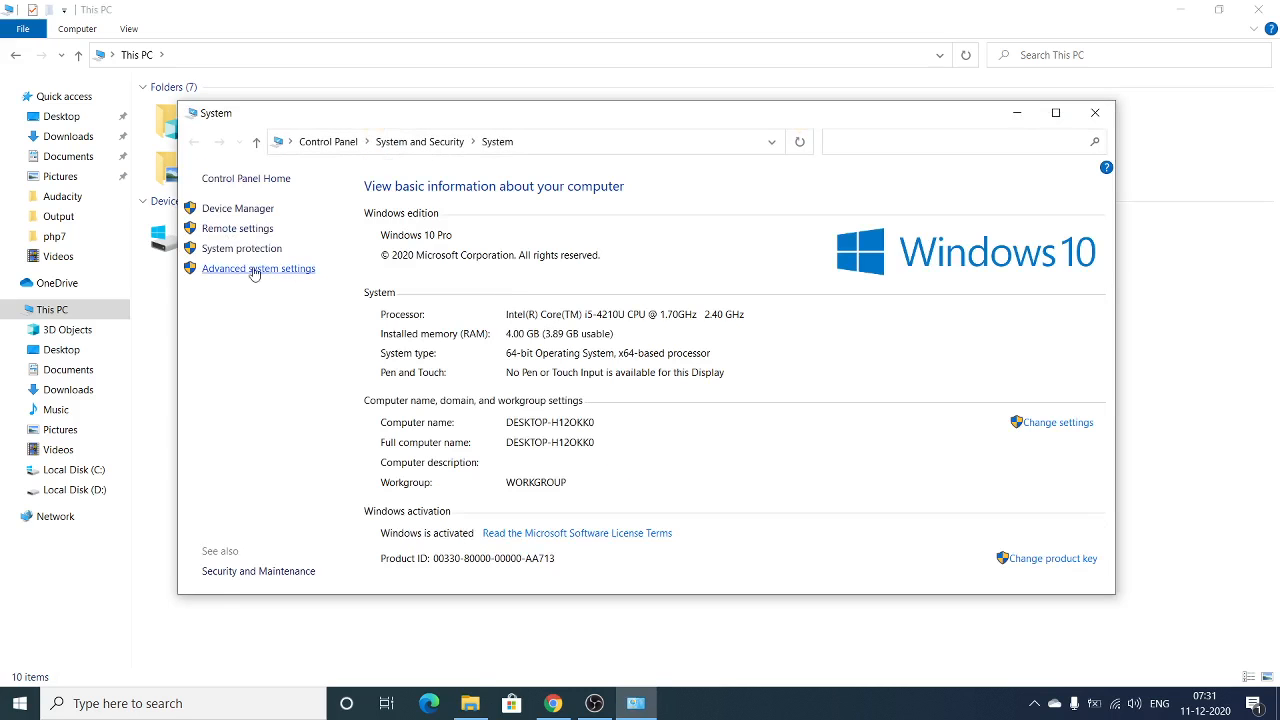
left_click(244, 272)
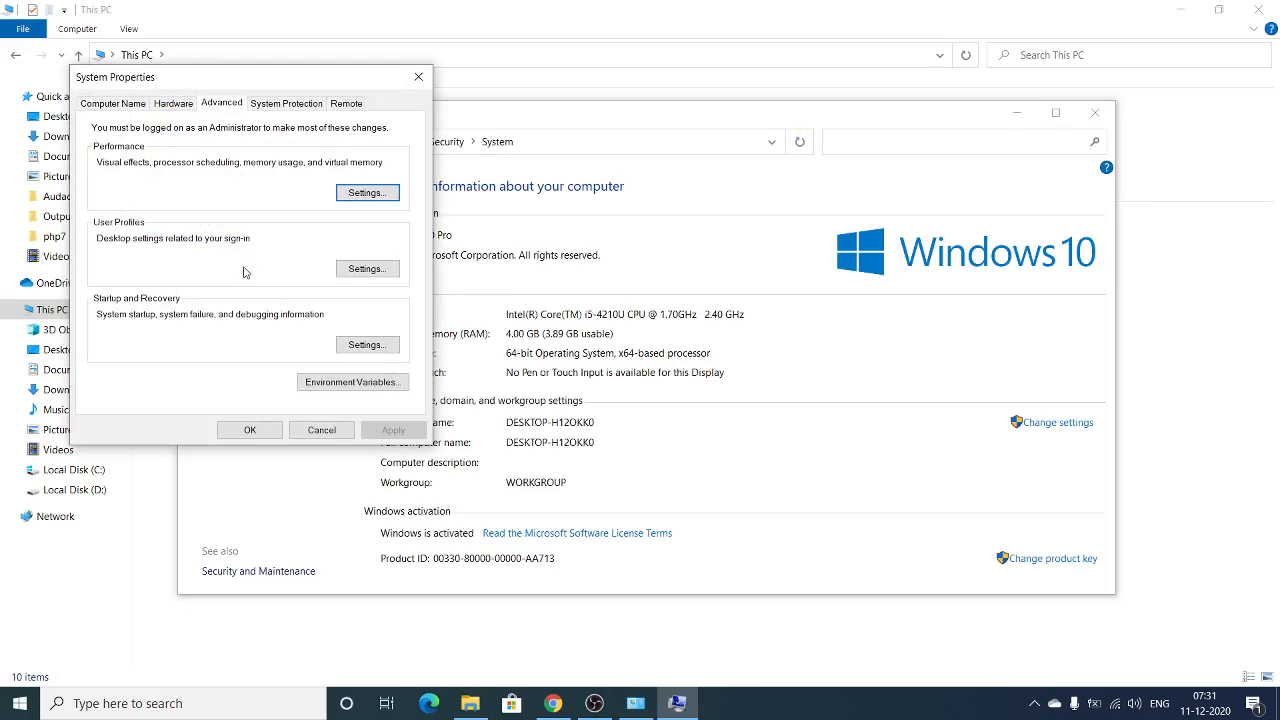
left_click(388, 390)
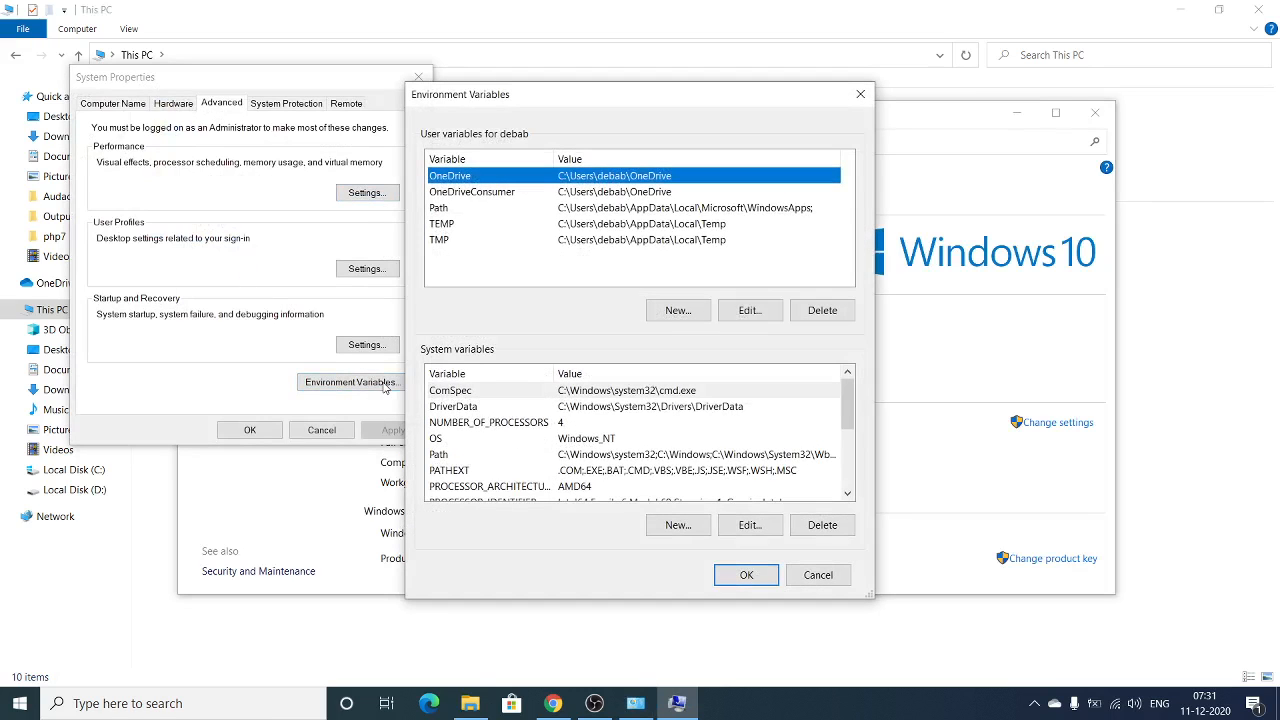
double_click(452, 458)
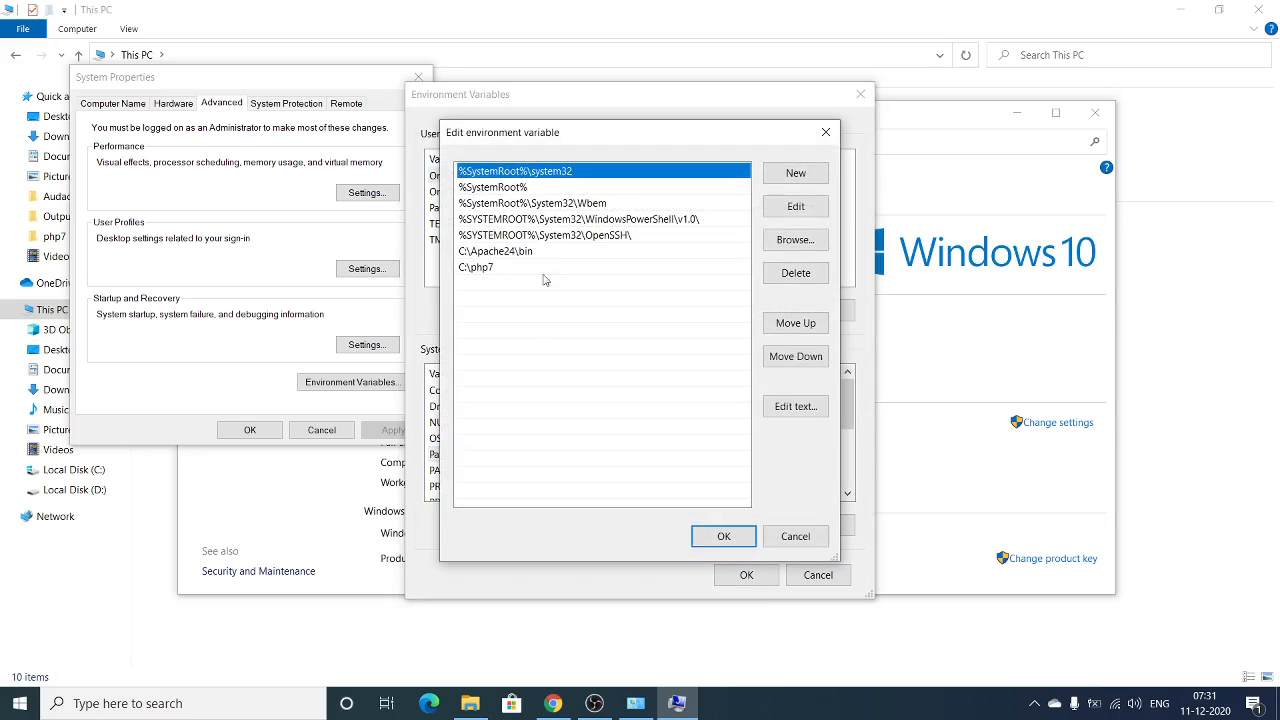
left_click(475, 268)
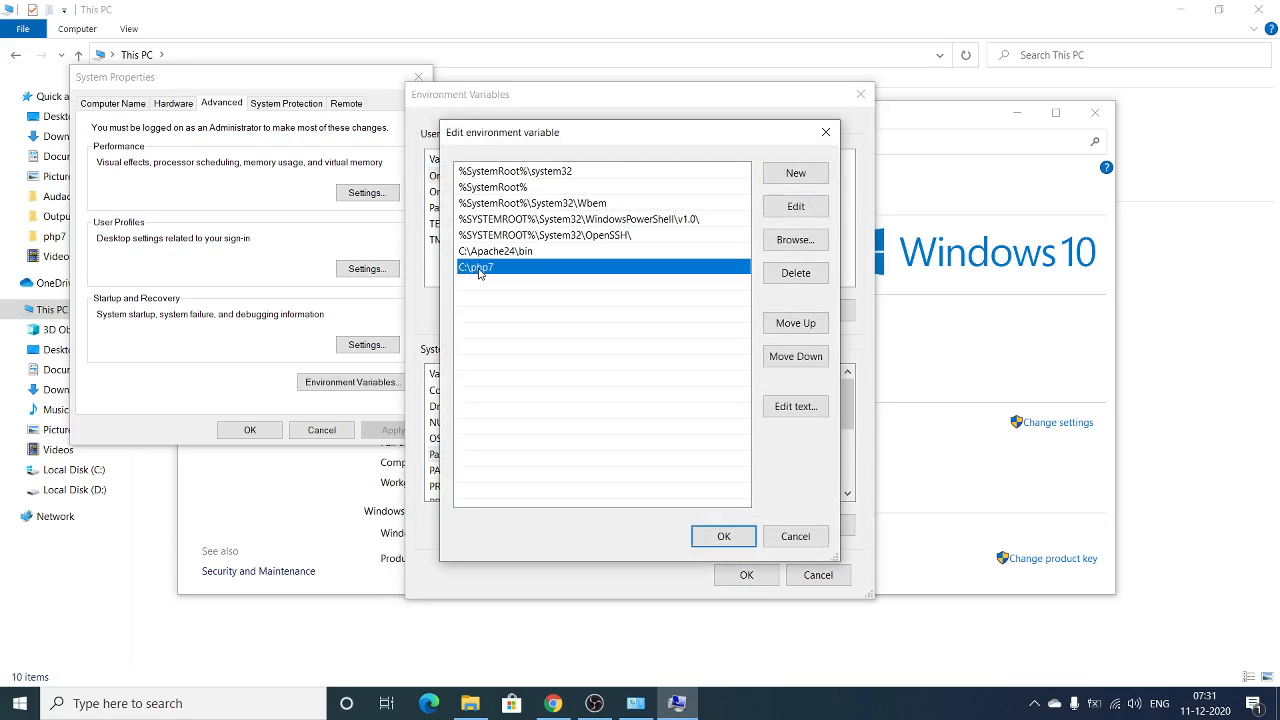
double_click(480, 272)
- Open the php7 folder on Local Disk (C:) in File Explorer and show its full path
left_click(483, 708)
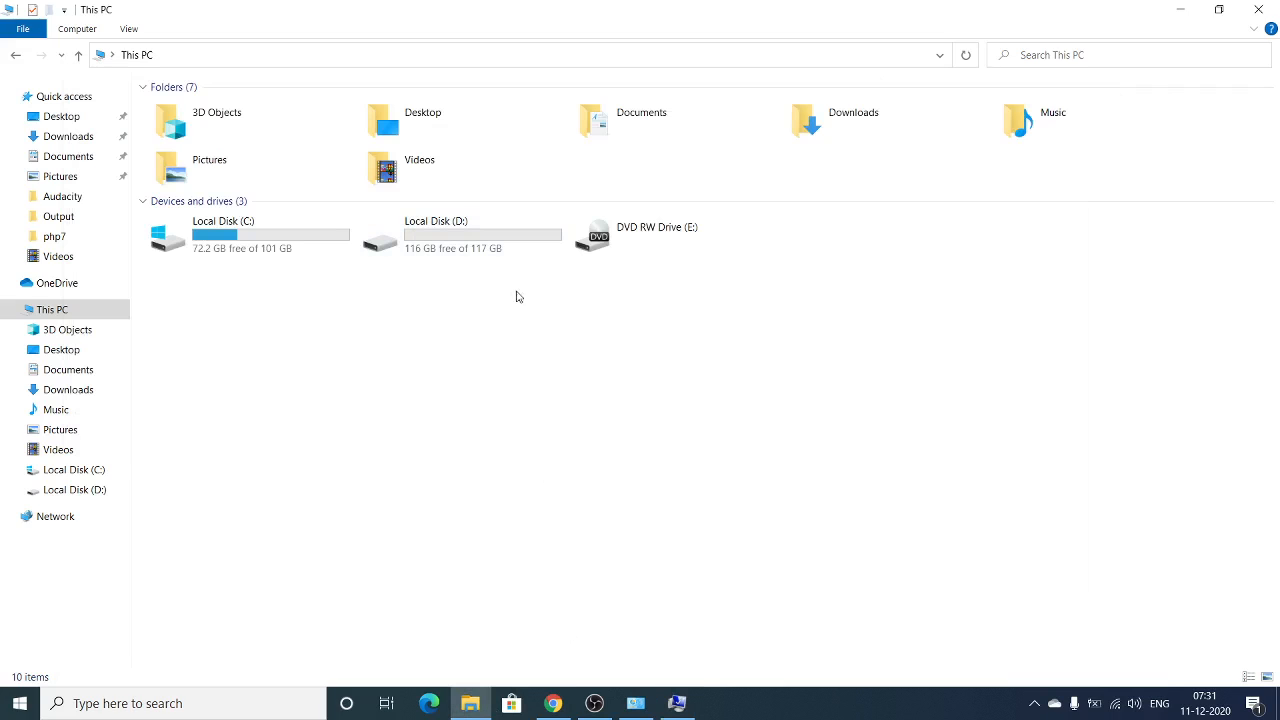
double_click(314, 229)
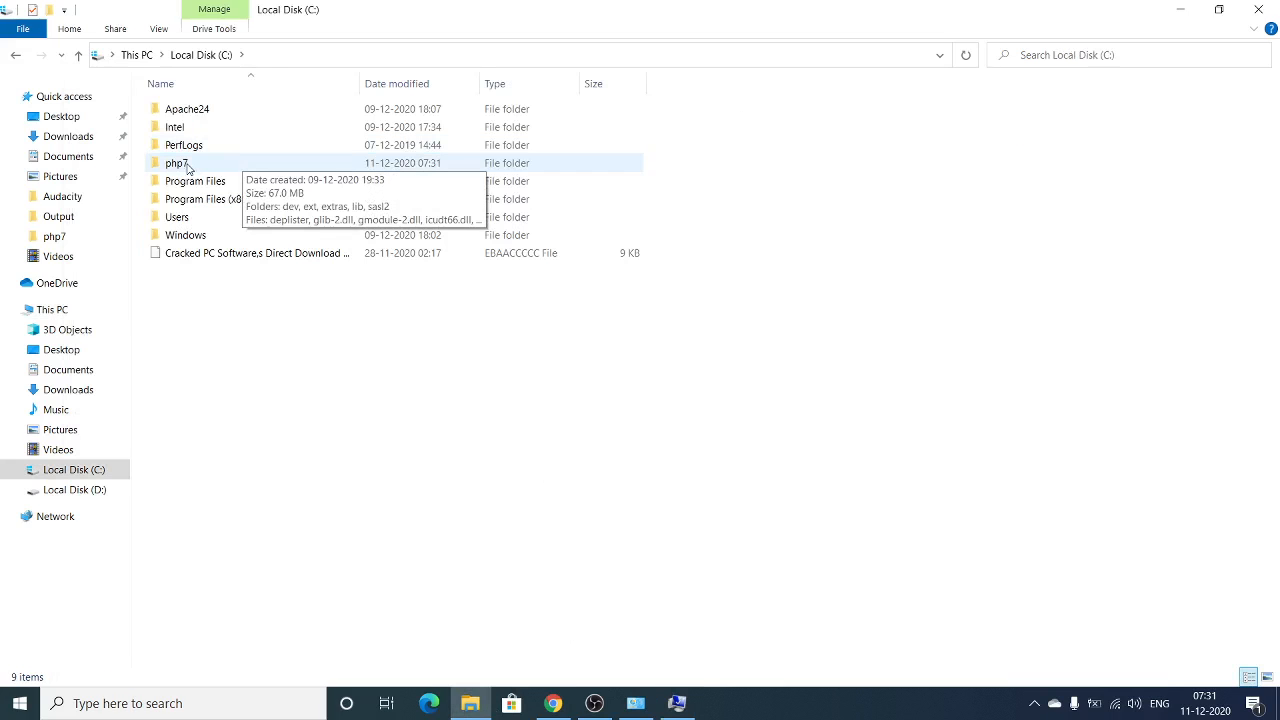
double_click(186, 165)
left_click(336, 55)
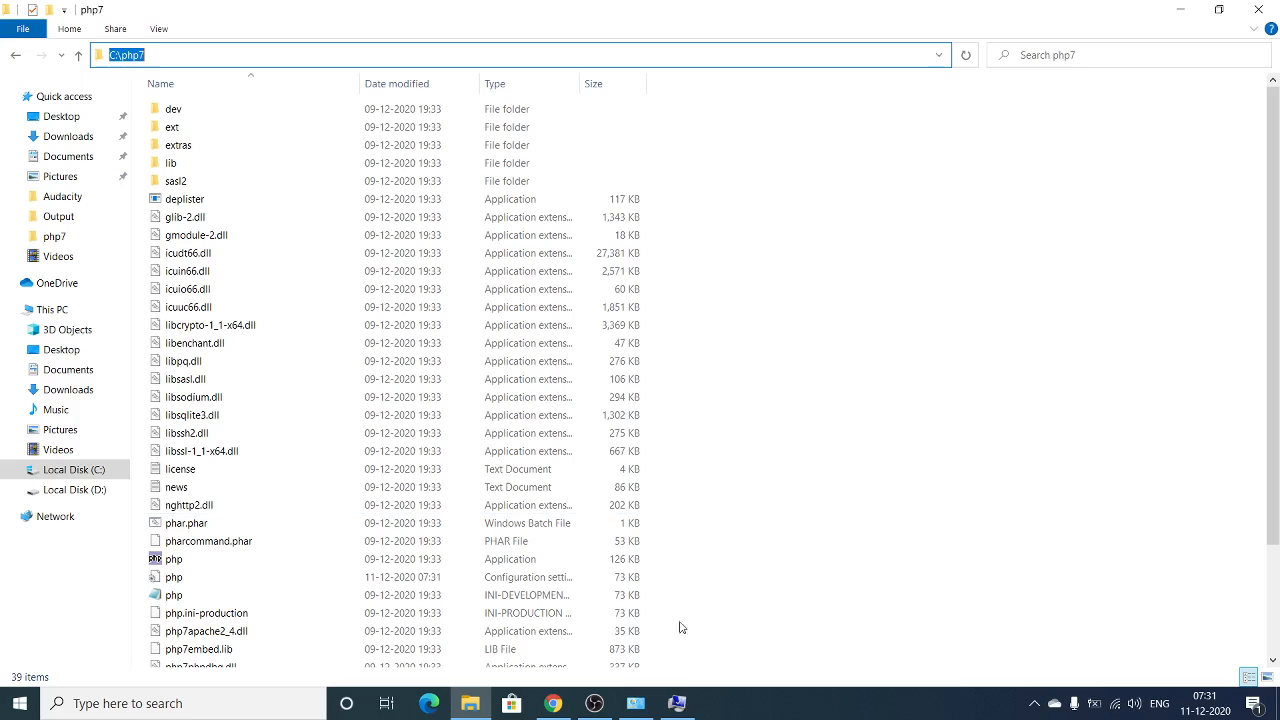
- Return to the Path variable, accept its entries and the environment variable settings, and close the System window
left_click(677, 703)
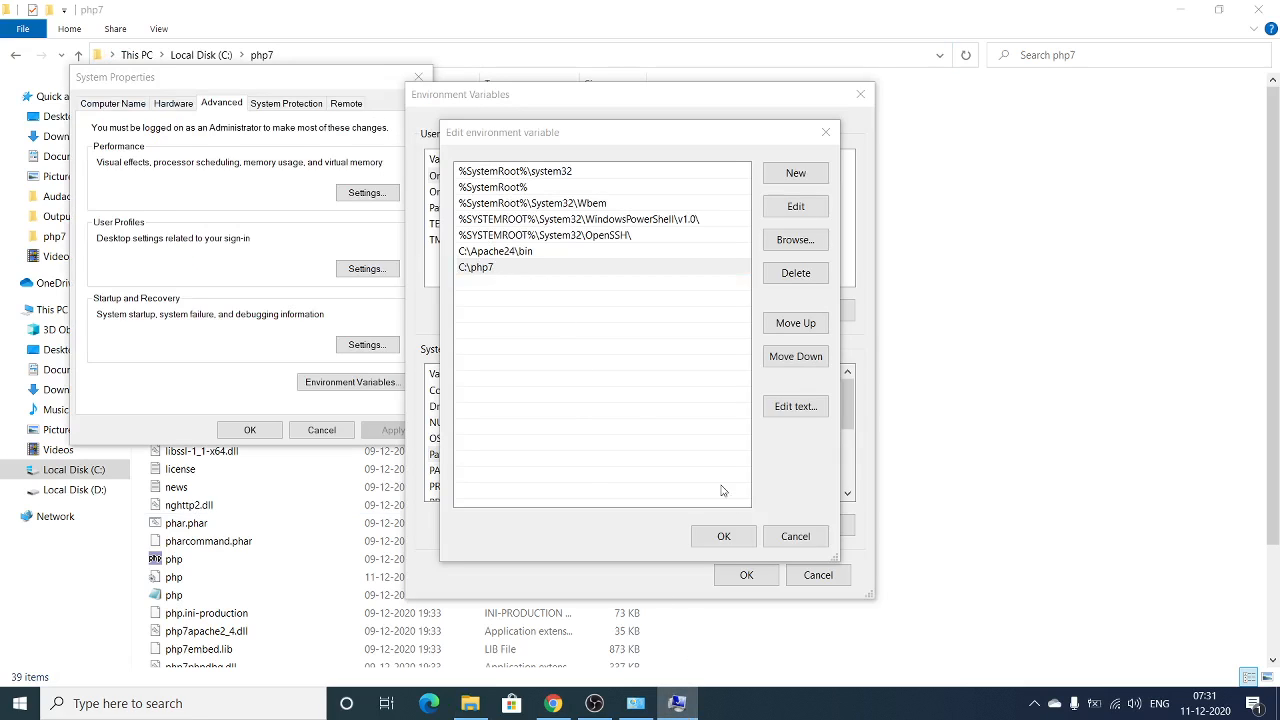
left_click(724, 536)
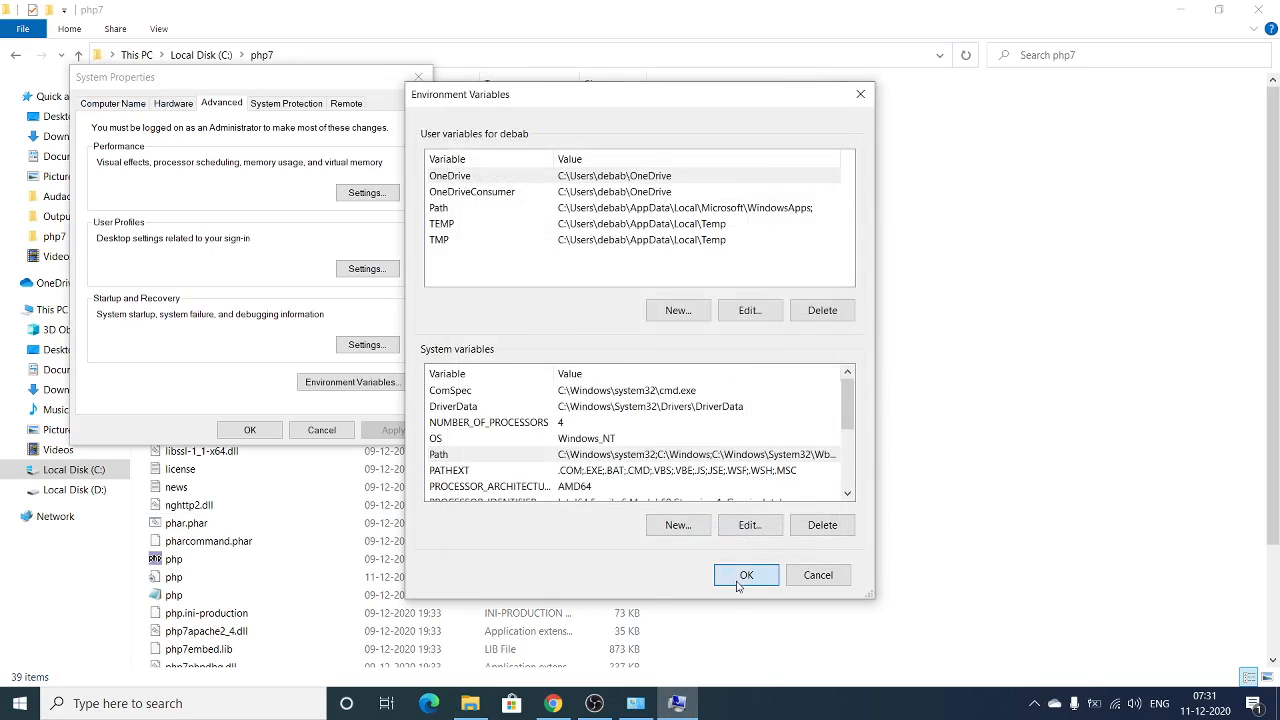
left_click(748, 572)
left_click(252, 430)
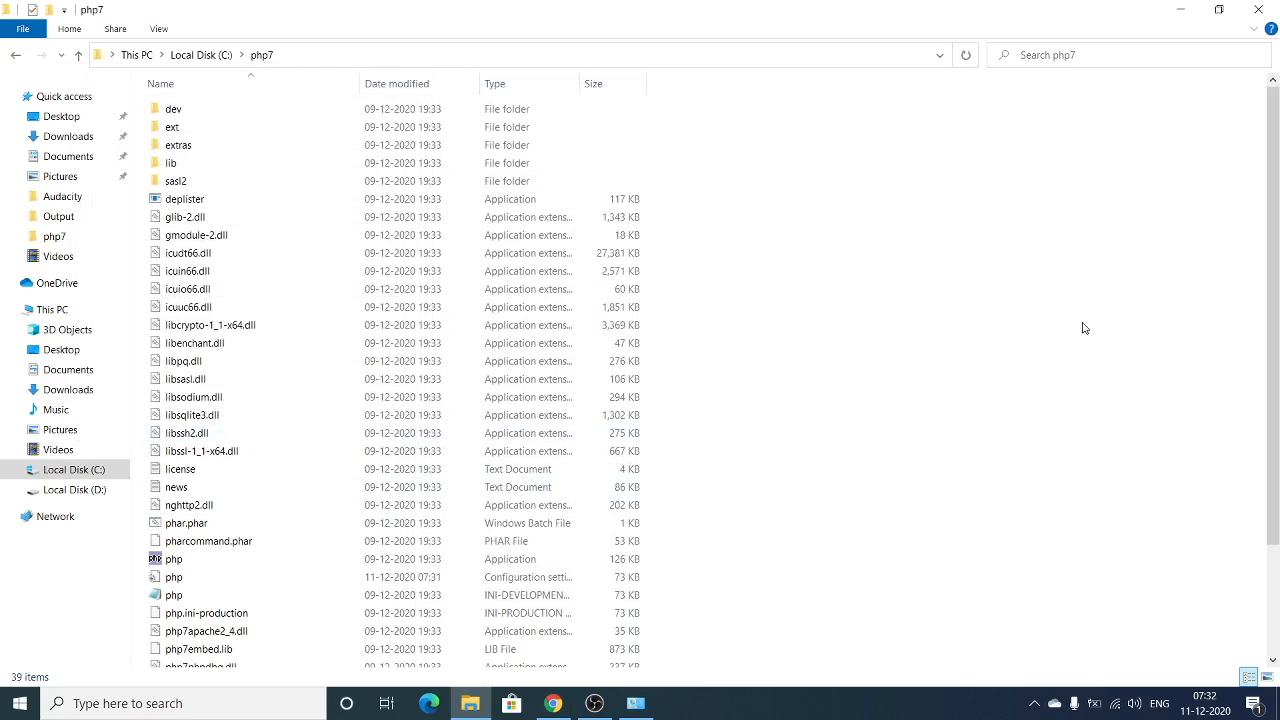
left_click_drag(1275, 238, 1275, 348)
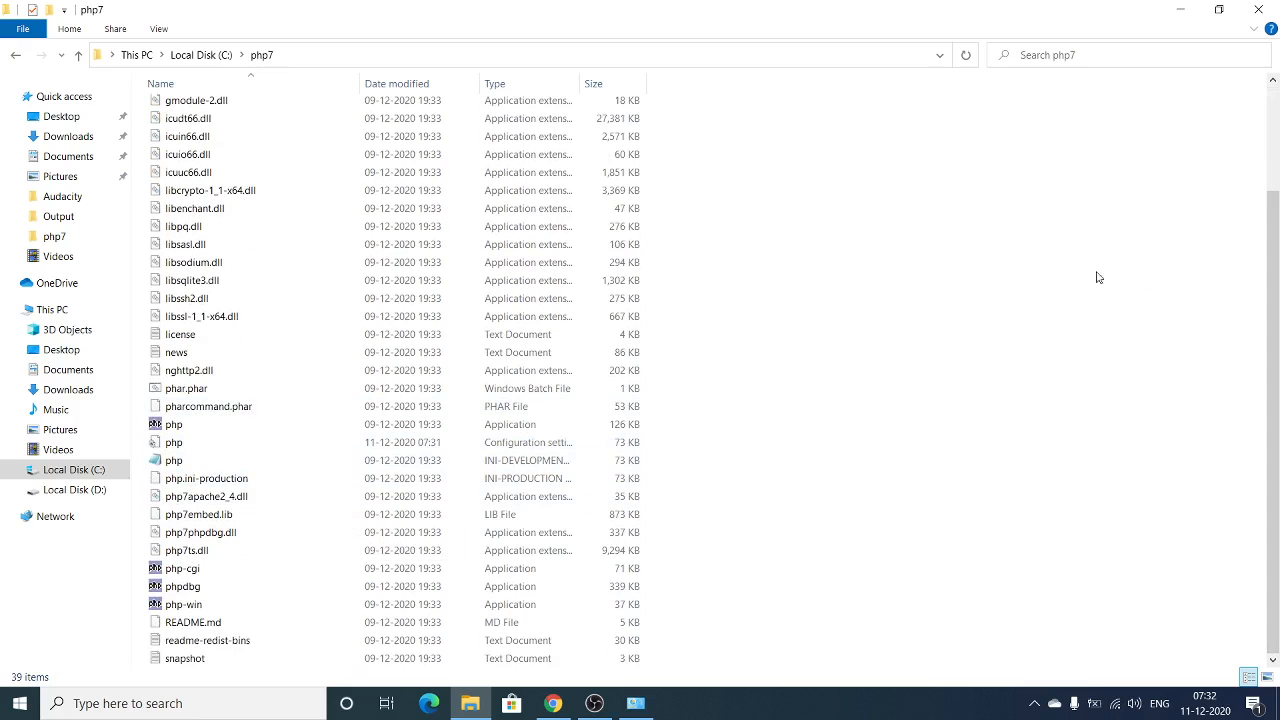
left_click(1187, 7)
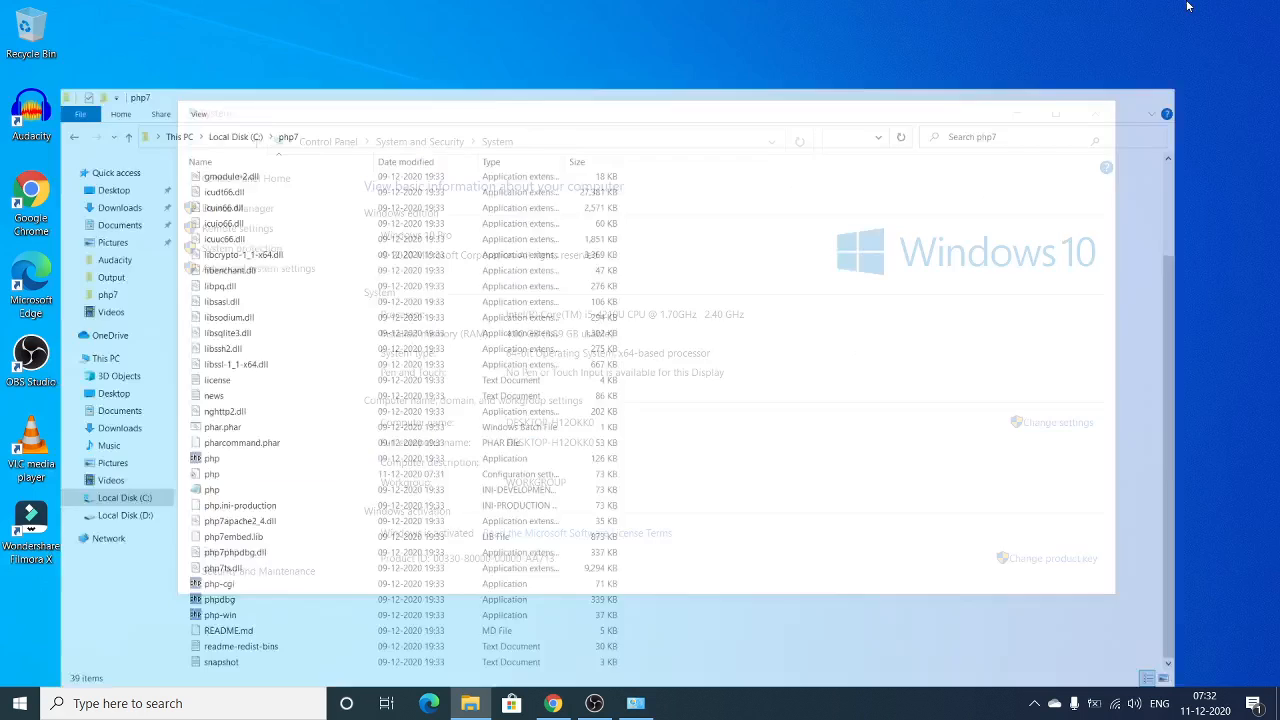
left_click(1072, 124)
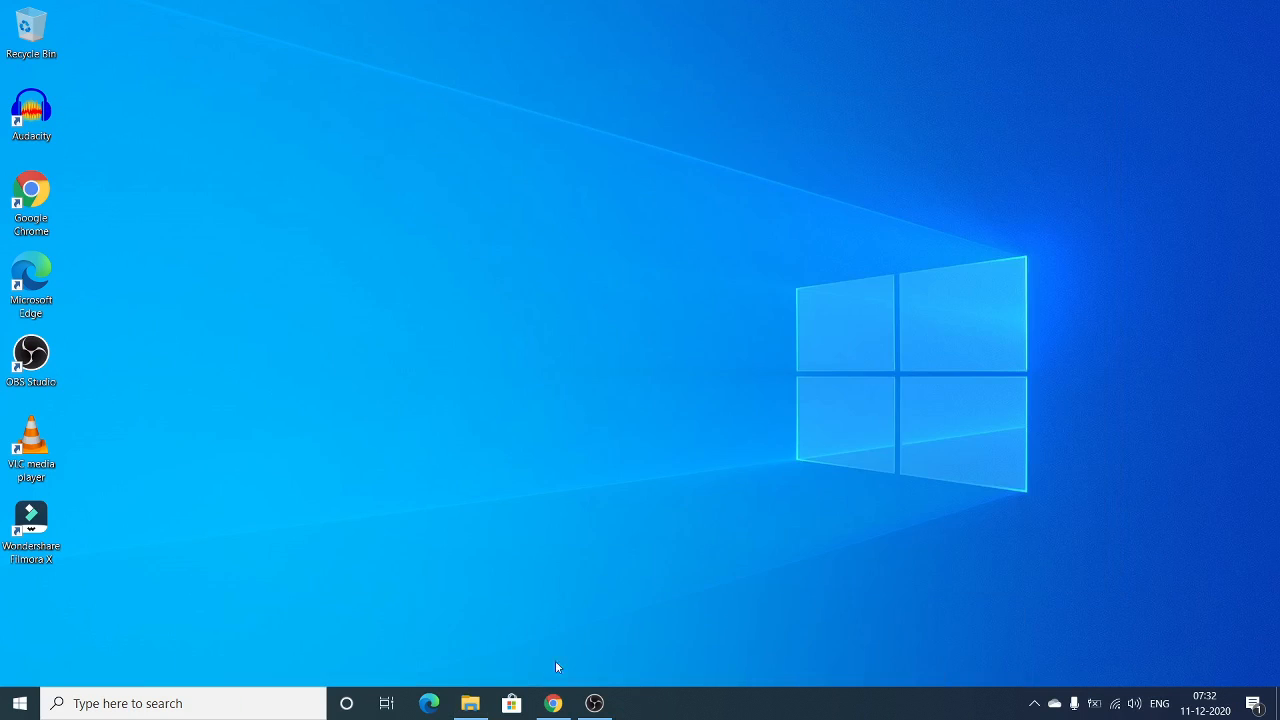
- Open the httpd configuration file from C:\Apache24\conf in Notepad
left_click(470, 703)
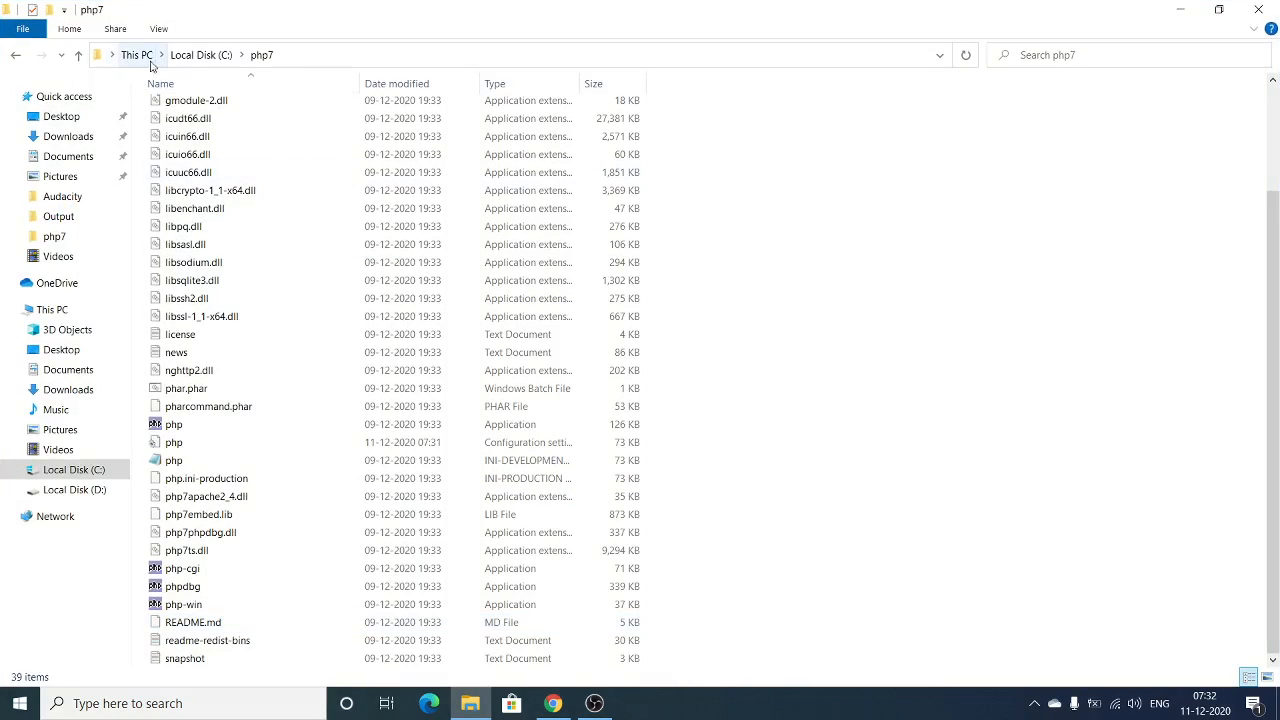
left_click(190, 56)
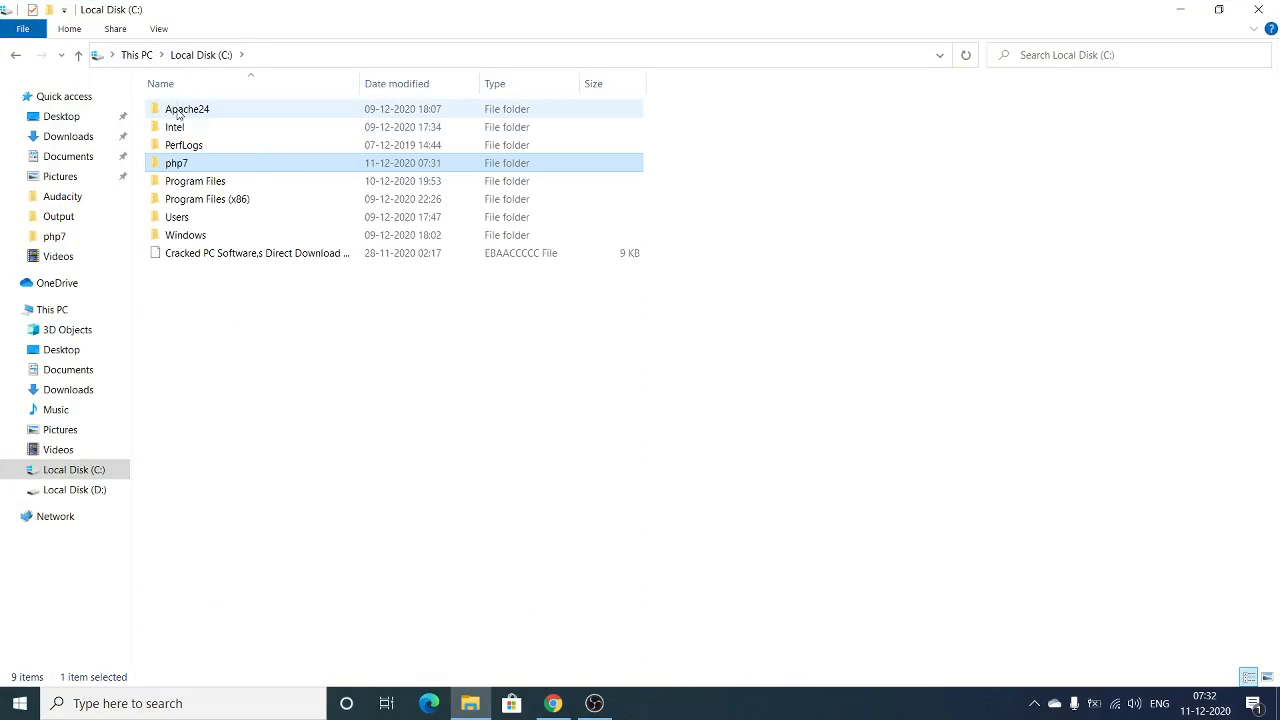
left_click(180, 113)
double_click(180, 113)
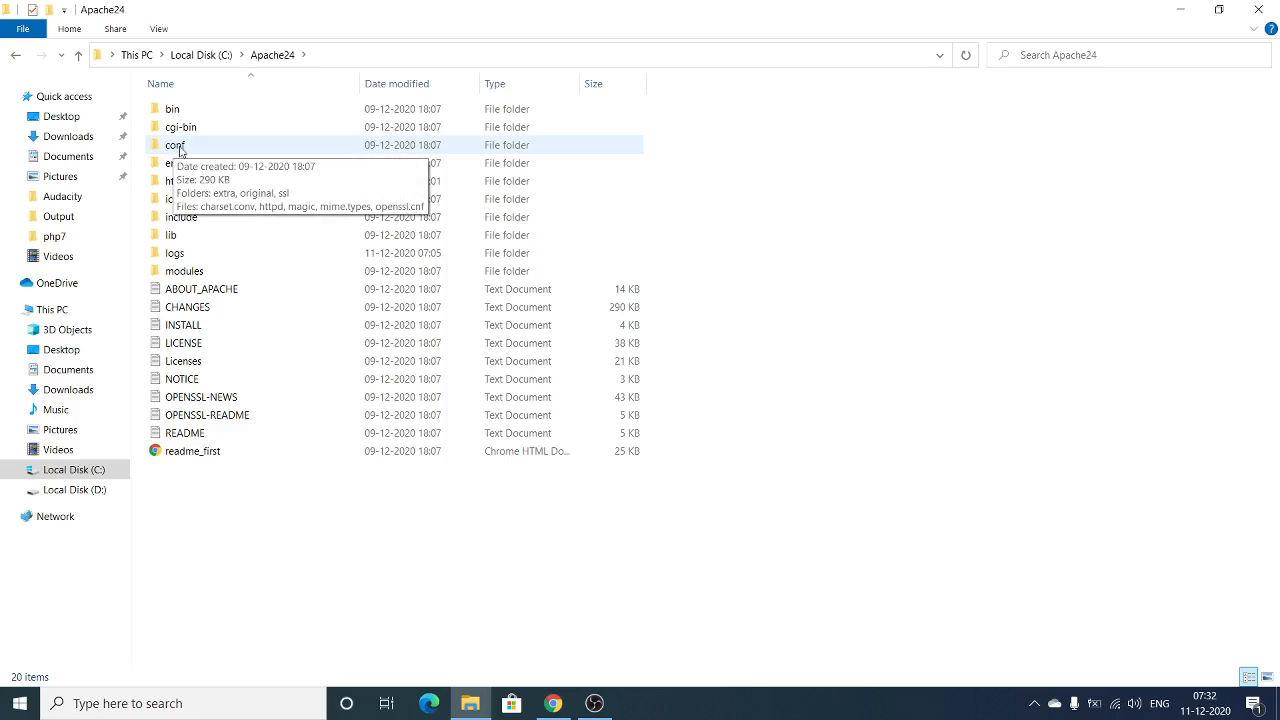
left_click(172, 150)
double_click(172, 150)
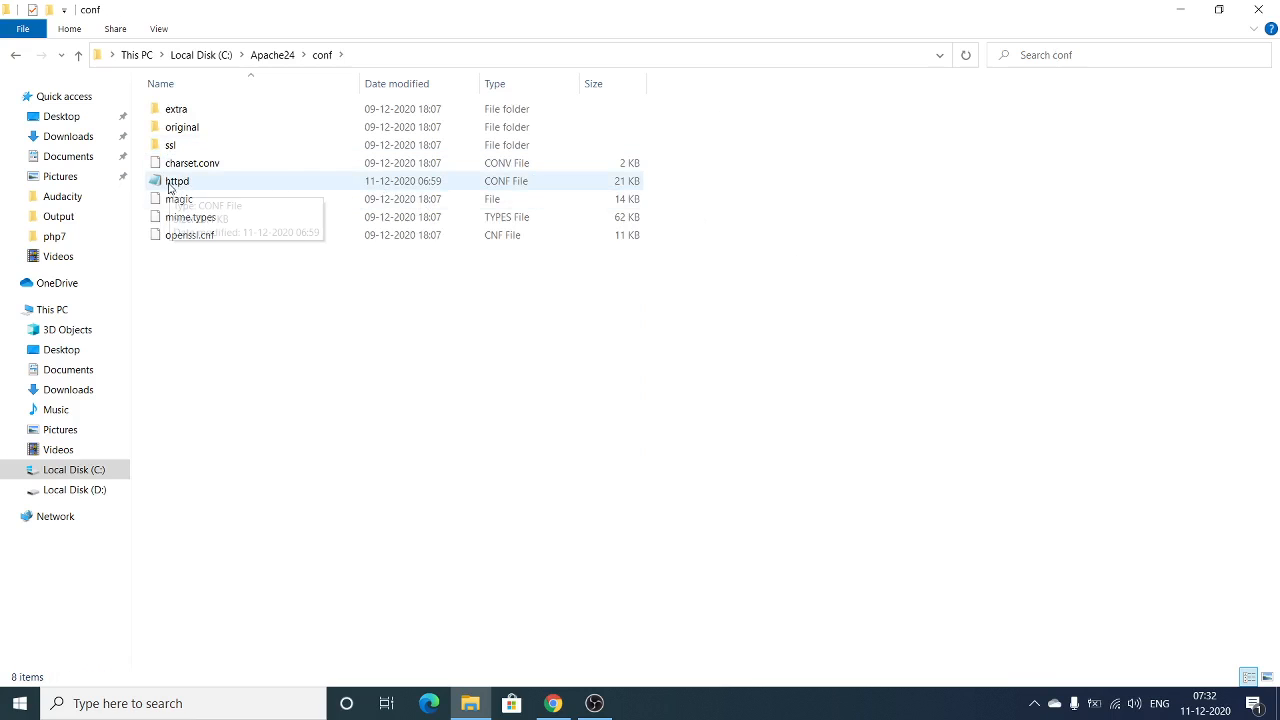
double_click(163, 184)
double_click(516, 164)
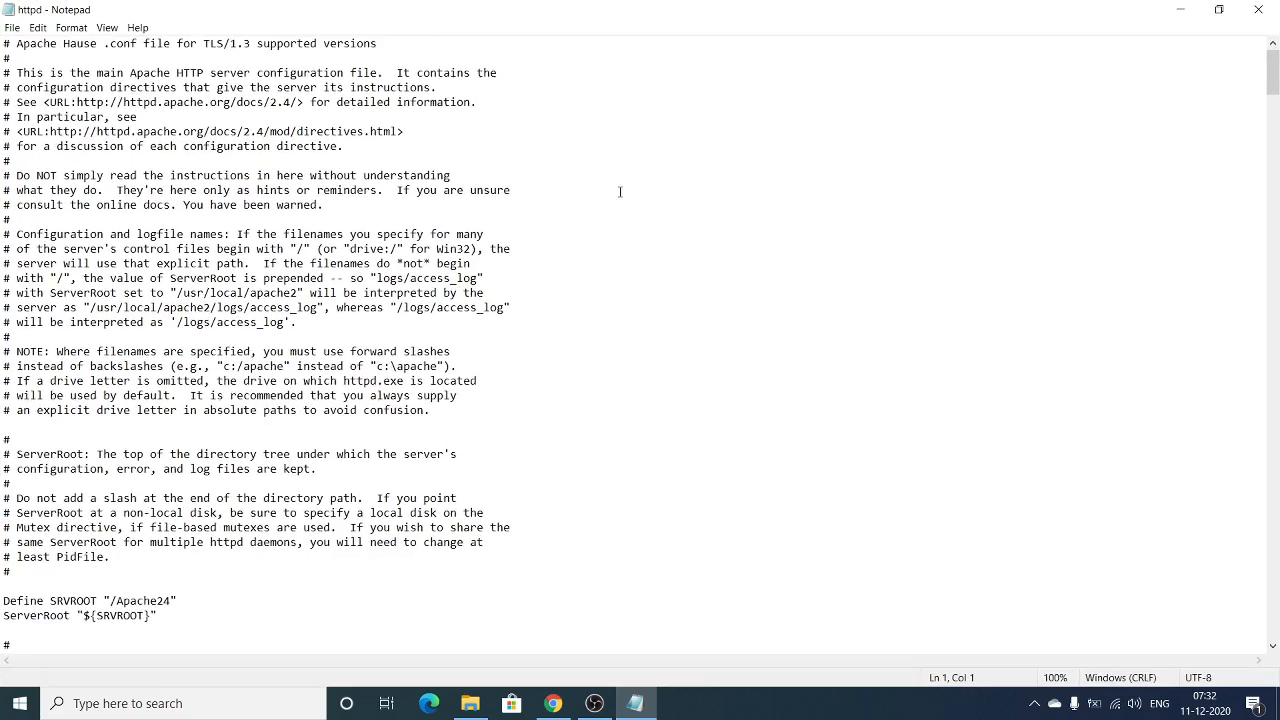
- Find DirectoryIndex in the httpd file and examine the index.php and index.html entries on its line
scroll(620, 191, "down", 3)
key("ctrl+f")
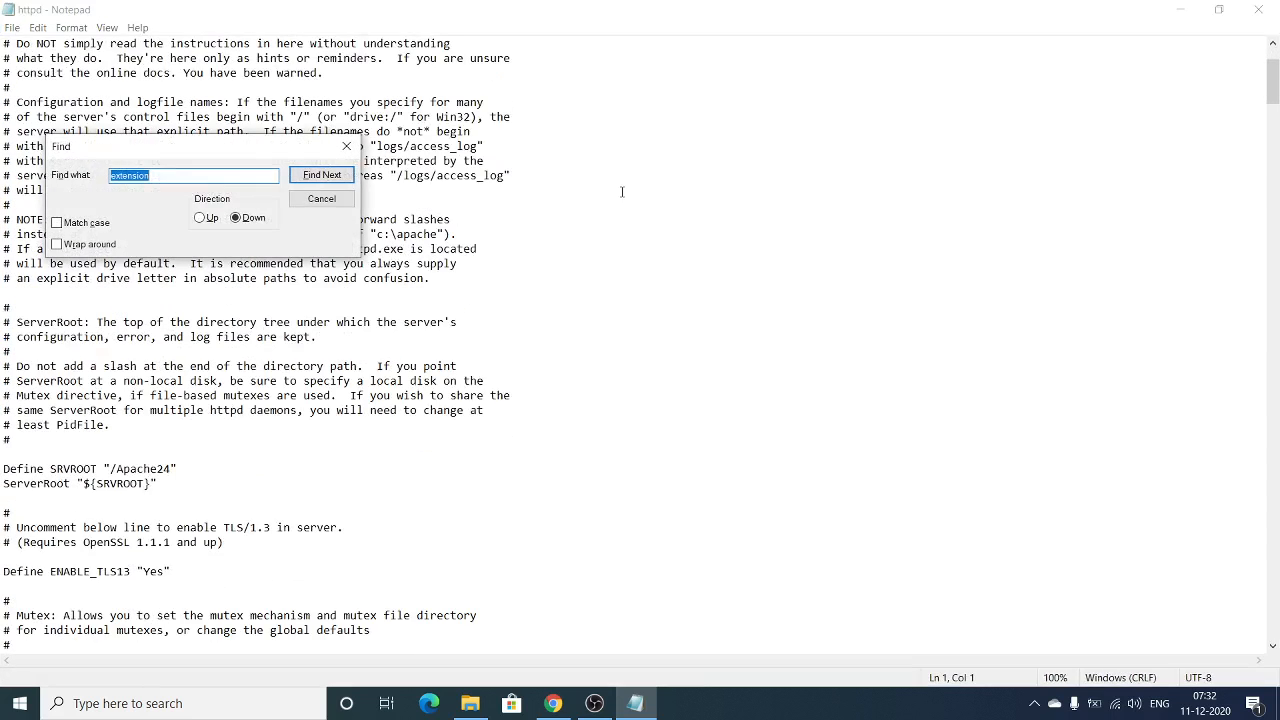
type("DirectoryIndex")
key("Return")
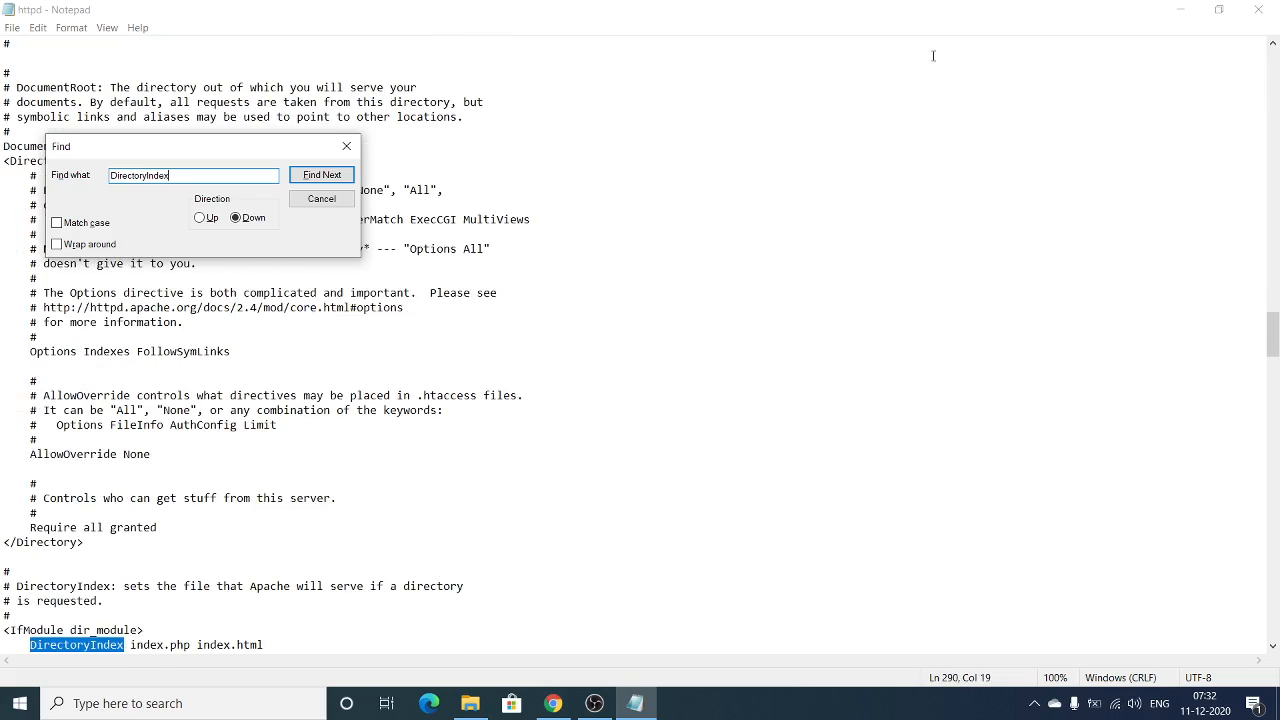
scroll(980, 94, "down", 1)
left_click(346, 146)
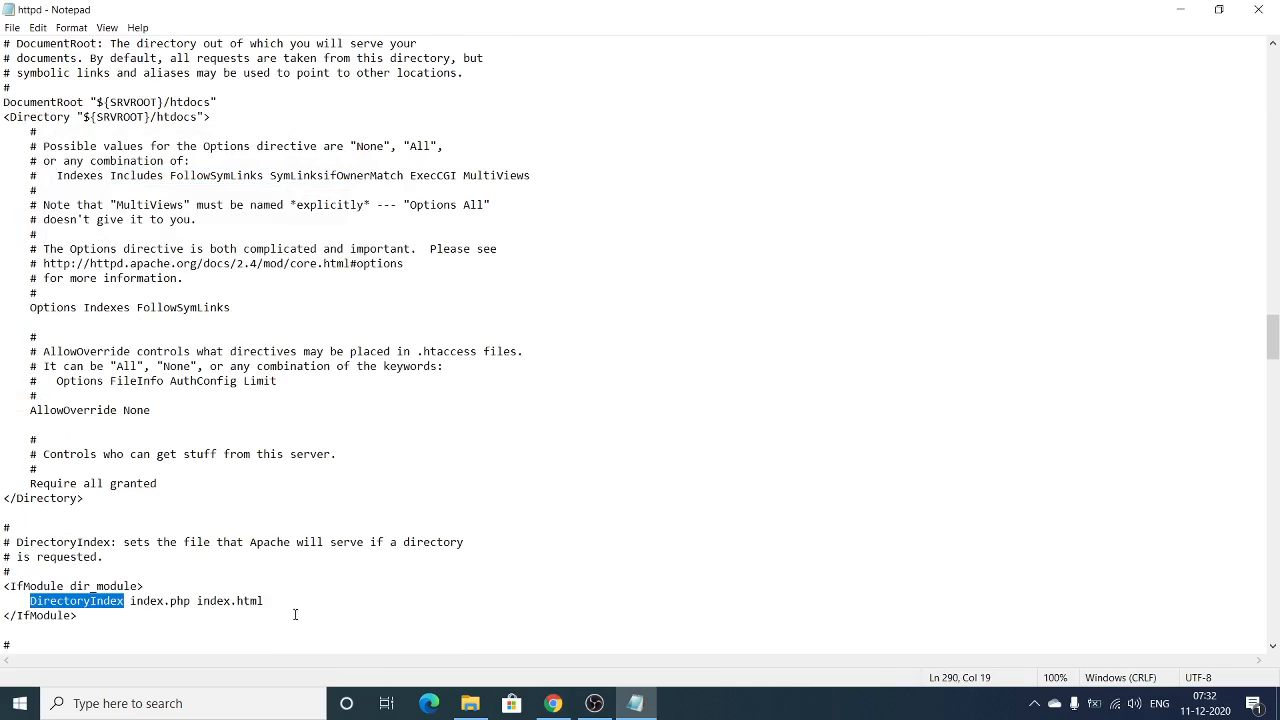
left_click_drag(191, 601, 131, 601)
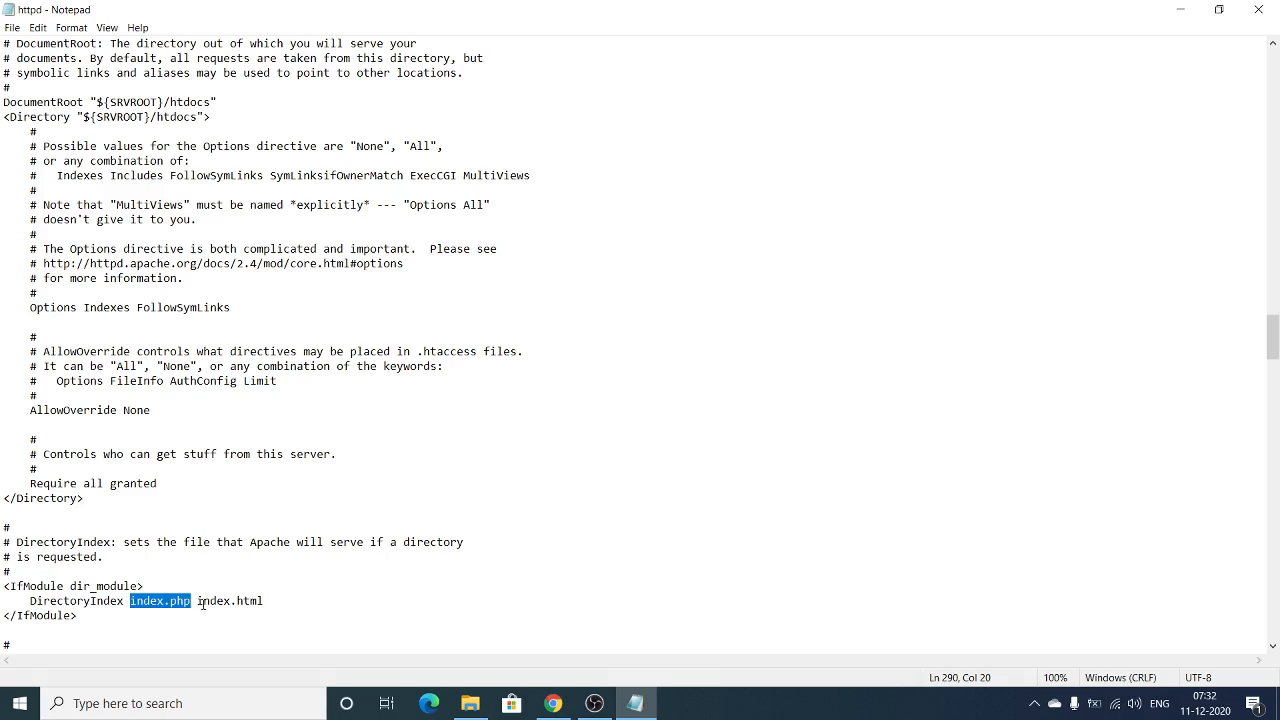
left_click_drag(197, 601, 264, 601)
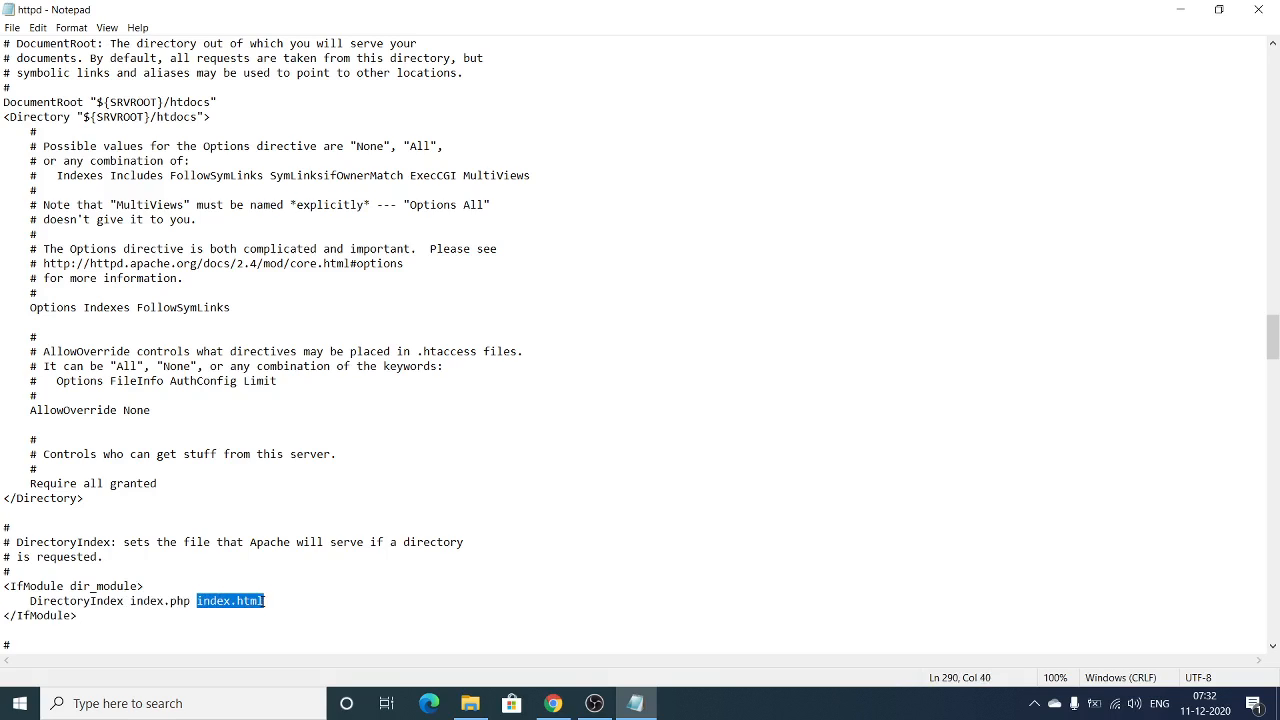
left_click(189, 601)
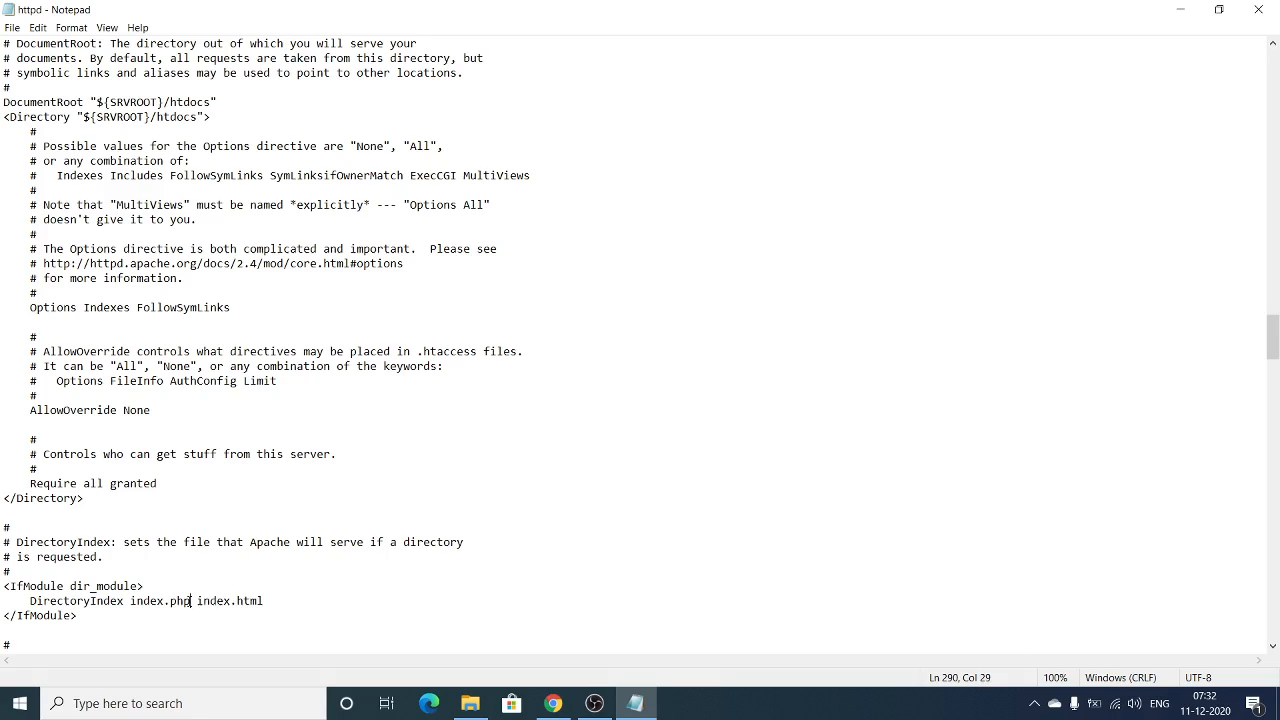
- Highlight the whole DirectoryIndex line and its index.php entry in the httpd file to check them
left_click_drag(189, 601, 155, 591)
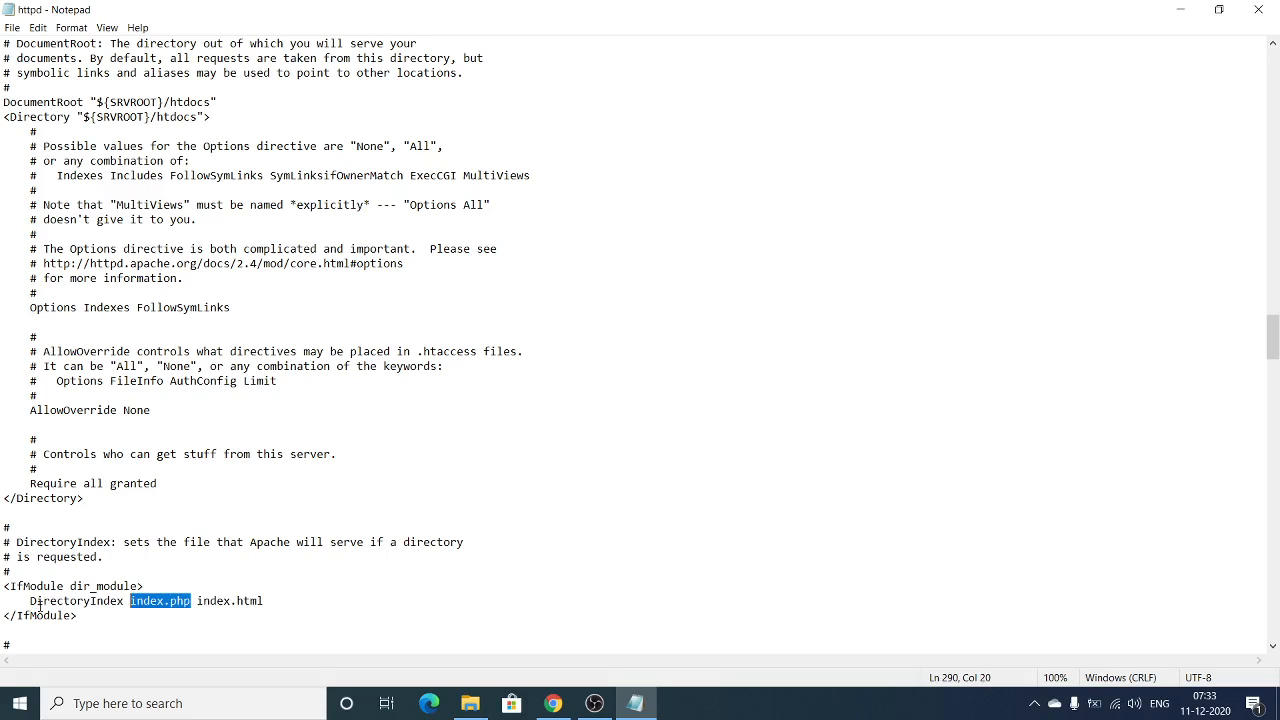
scroll(214, 596, "down", 5)
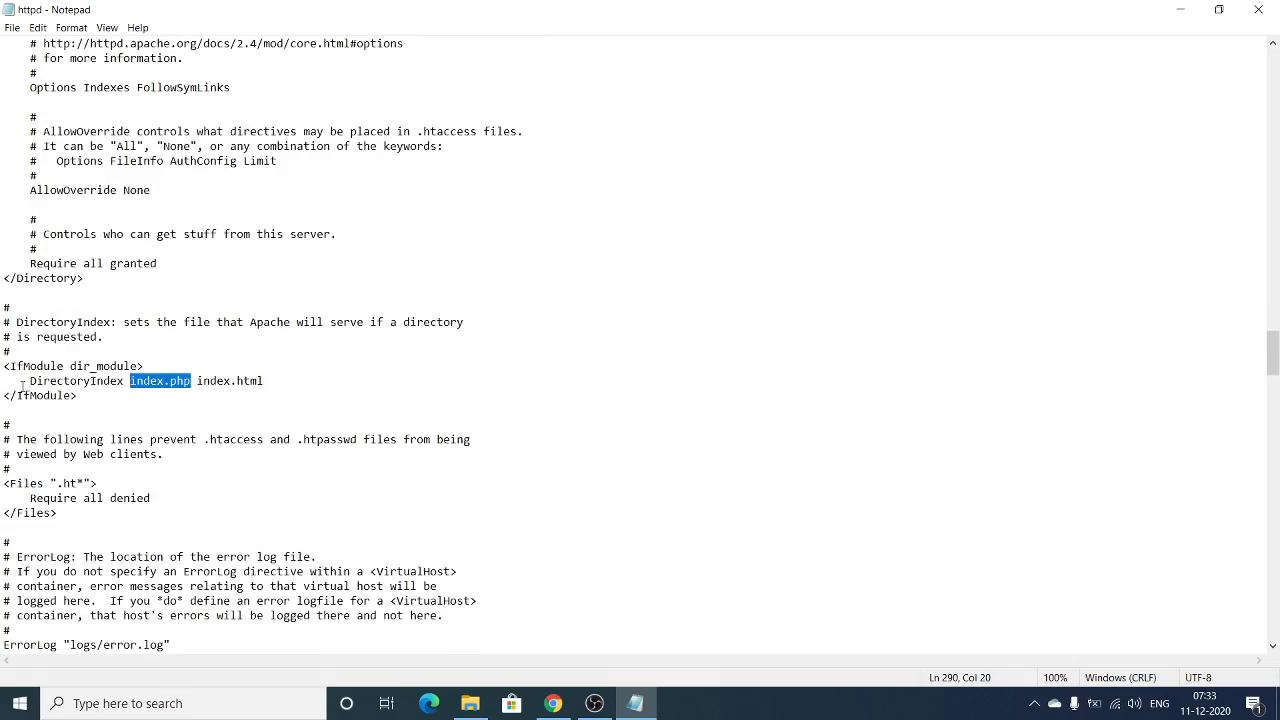
left_click_drag(22, 386, 266, 381)
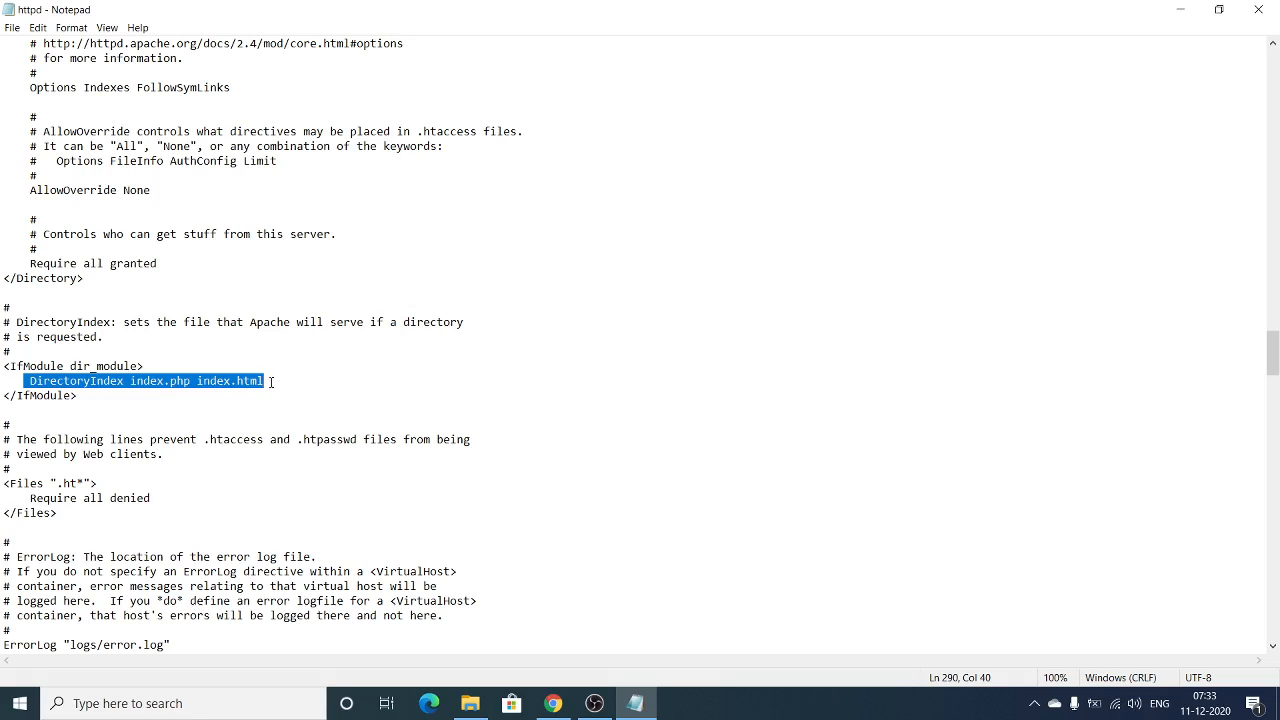
left_click_drag(270, 381, 158, 381)
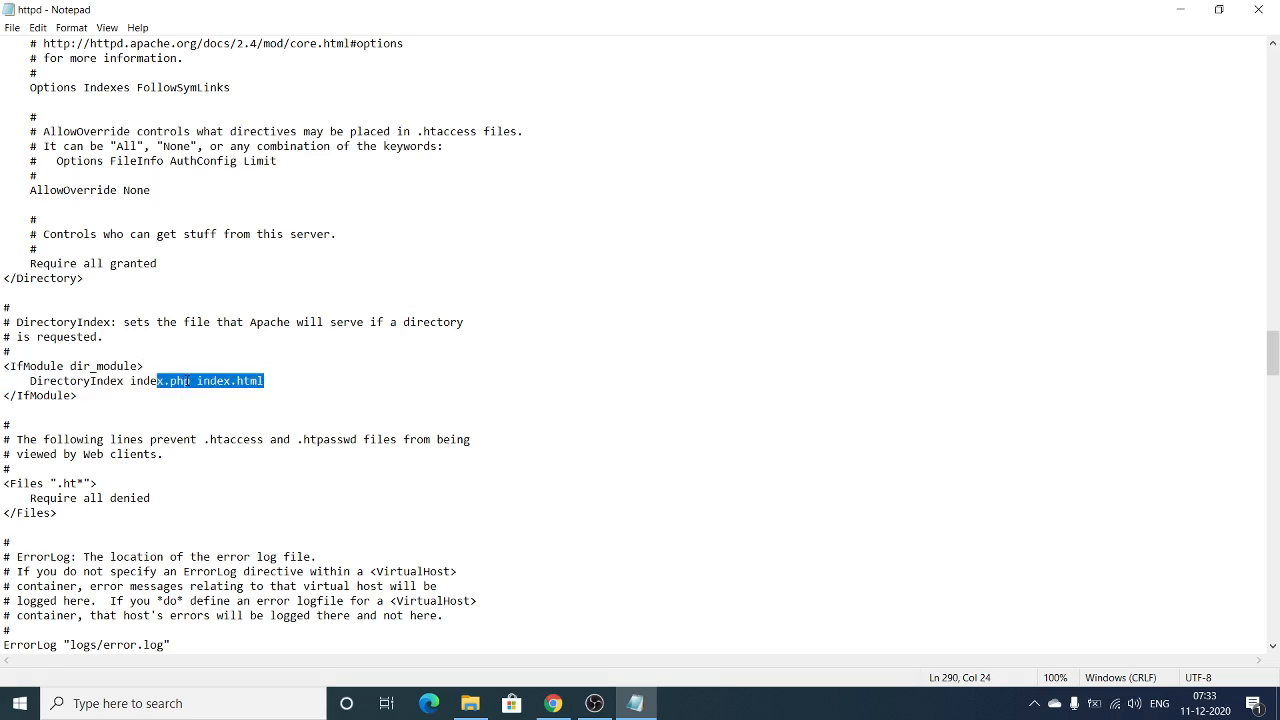
double_click(186, 381)
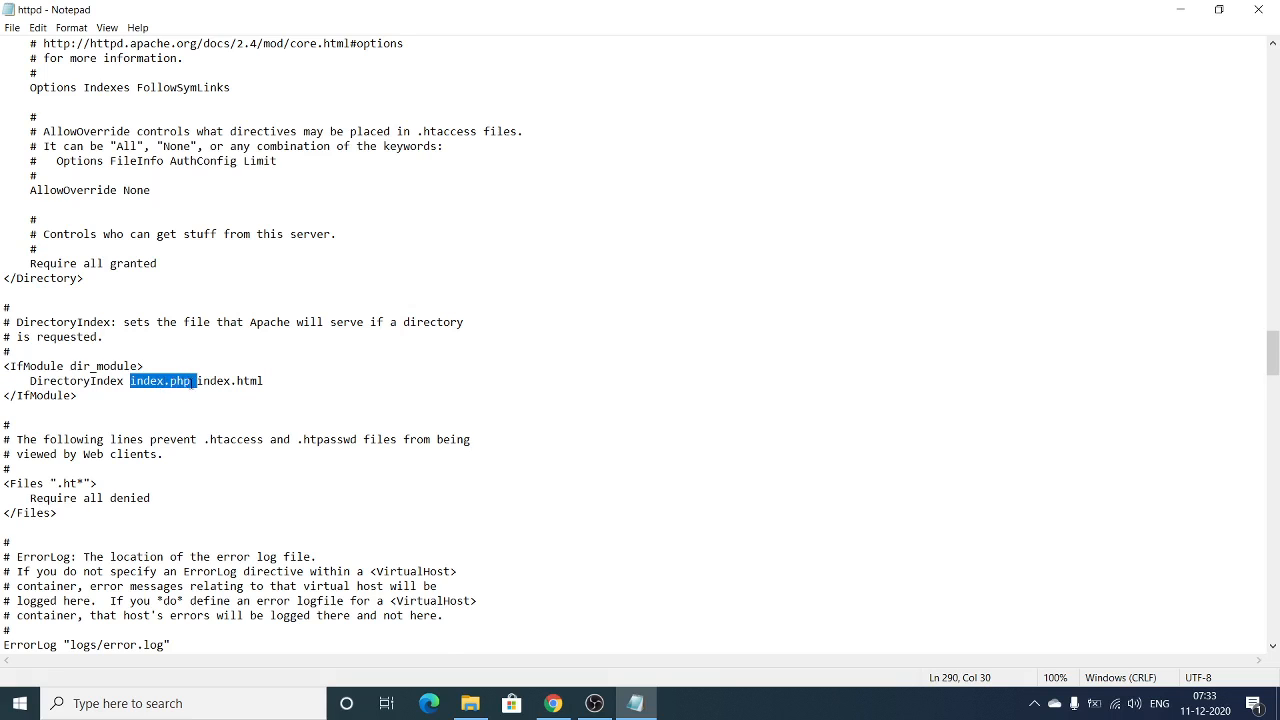
- Go to the end of the httpd file and select the whole PHP7 module block
scroll(234, 343, "down", 10)
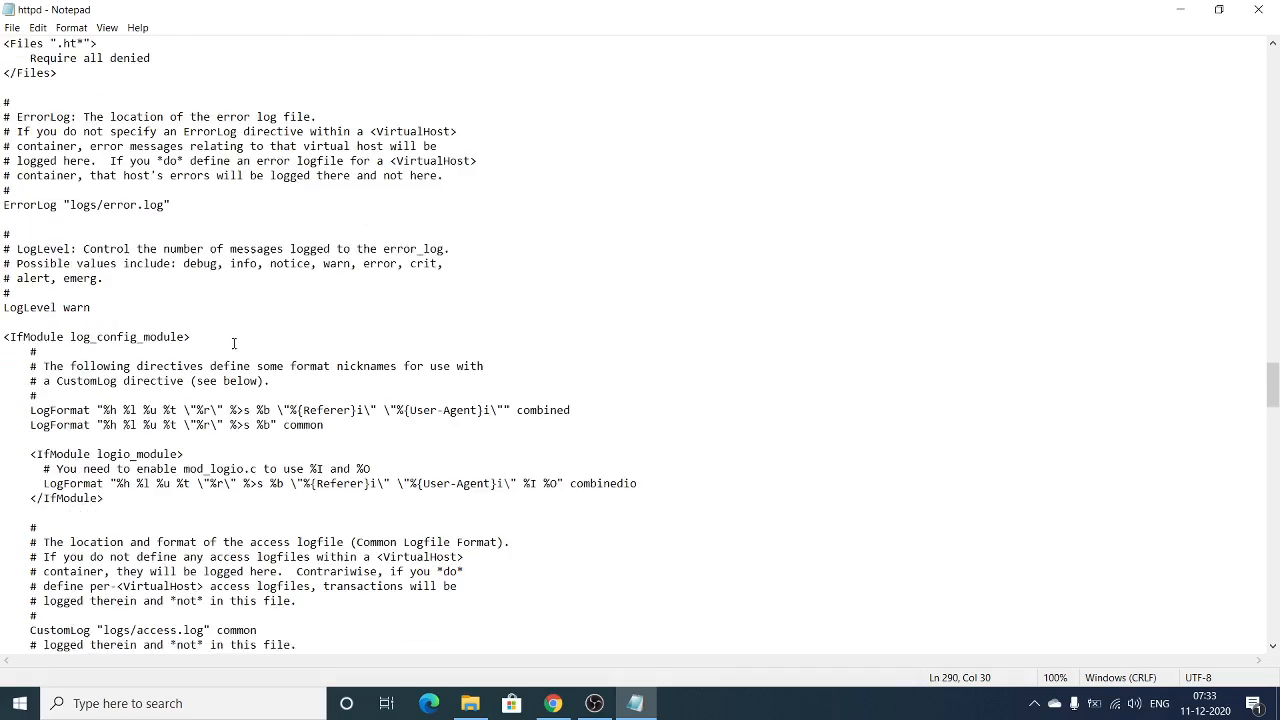
scroll(234, 343, "down", 18)
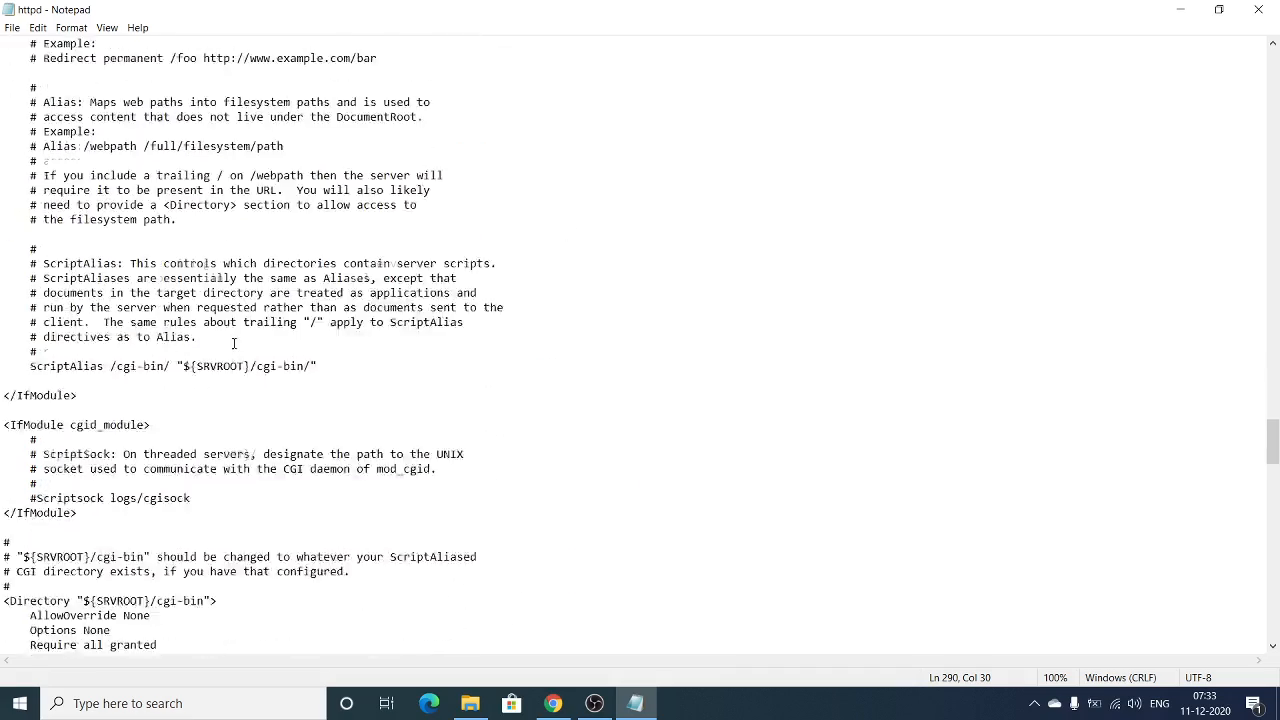
scroll(234, 343, "down", 20)
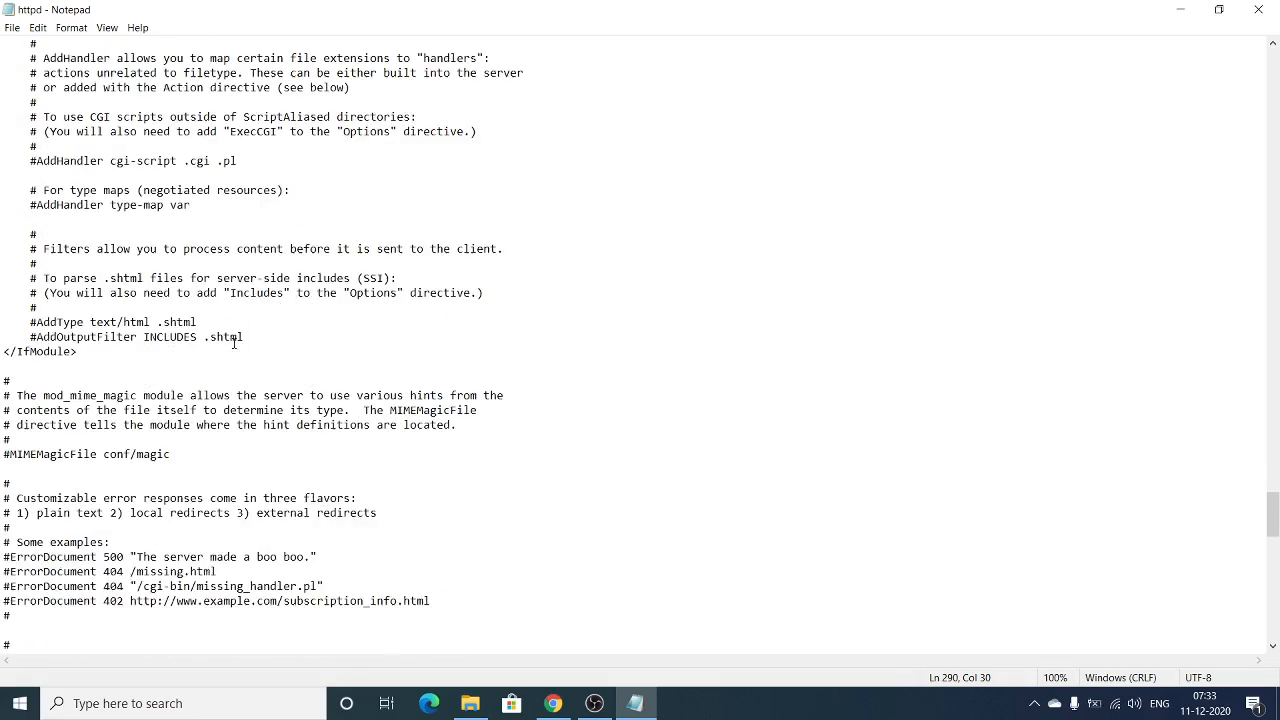
scroll(234, 343, "down", 20)
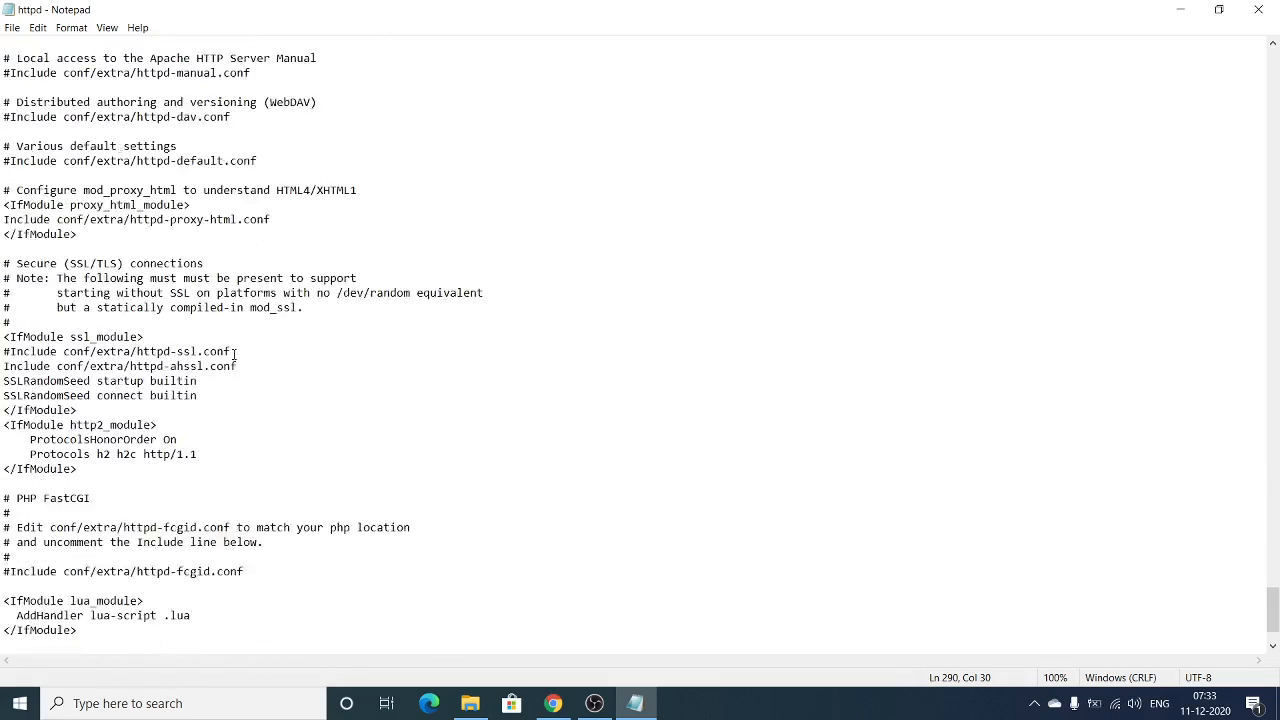
scroll(234, 353, "down", 2)
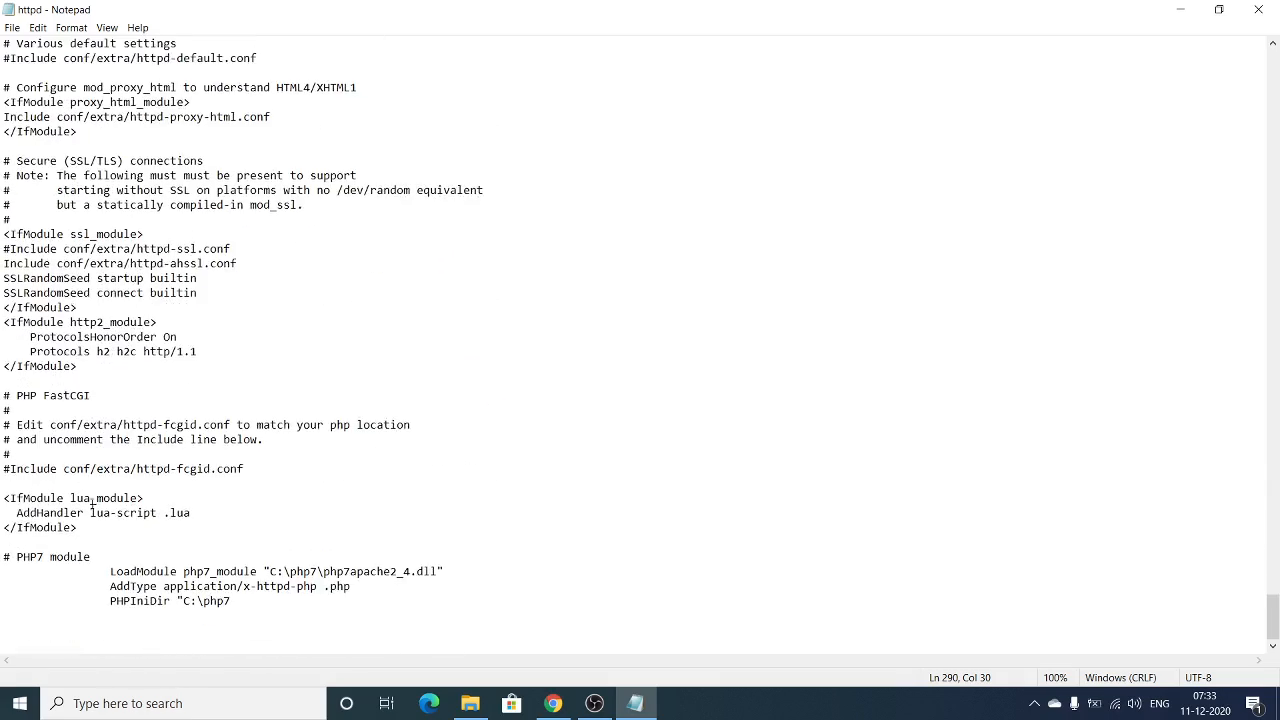
left_click_drag(250, 607, 3, 560)
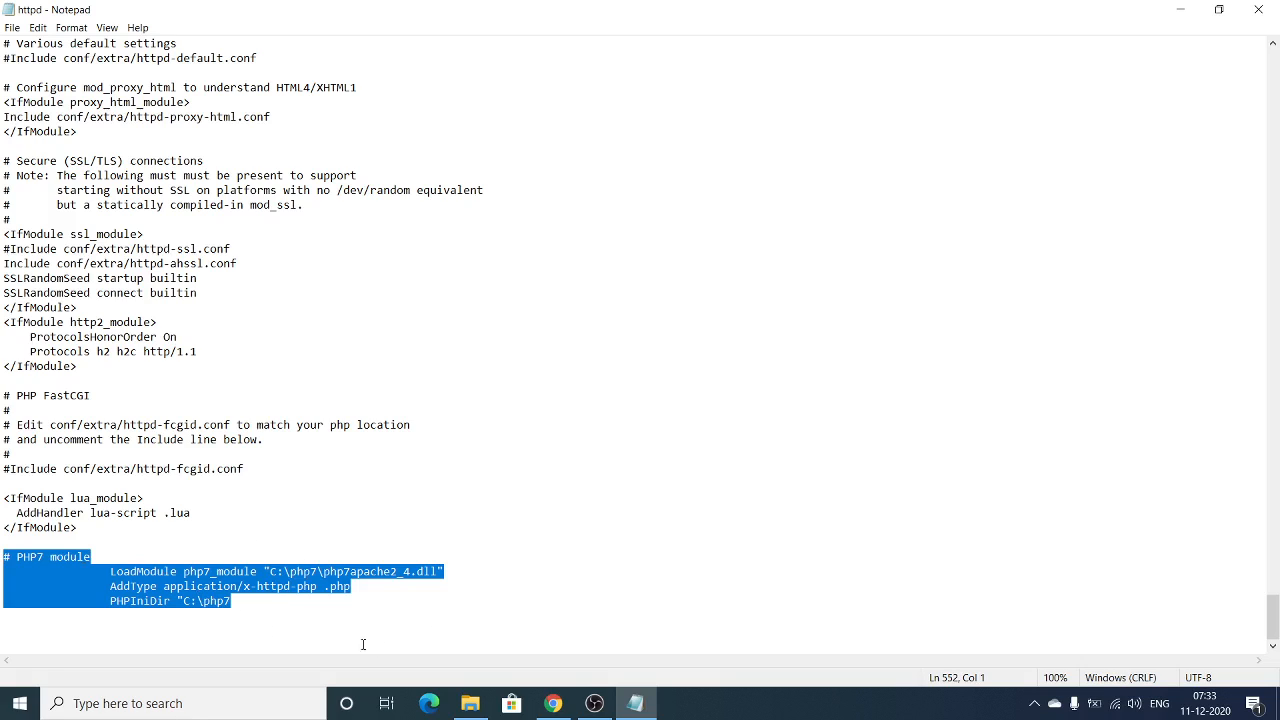
- Switch to Chrome and copy the PHP7 module code from the djtechblog article on installing PHP7 on Apache
left_click(553, 703)
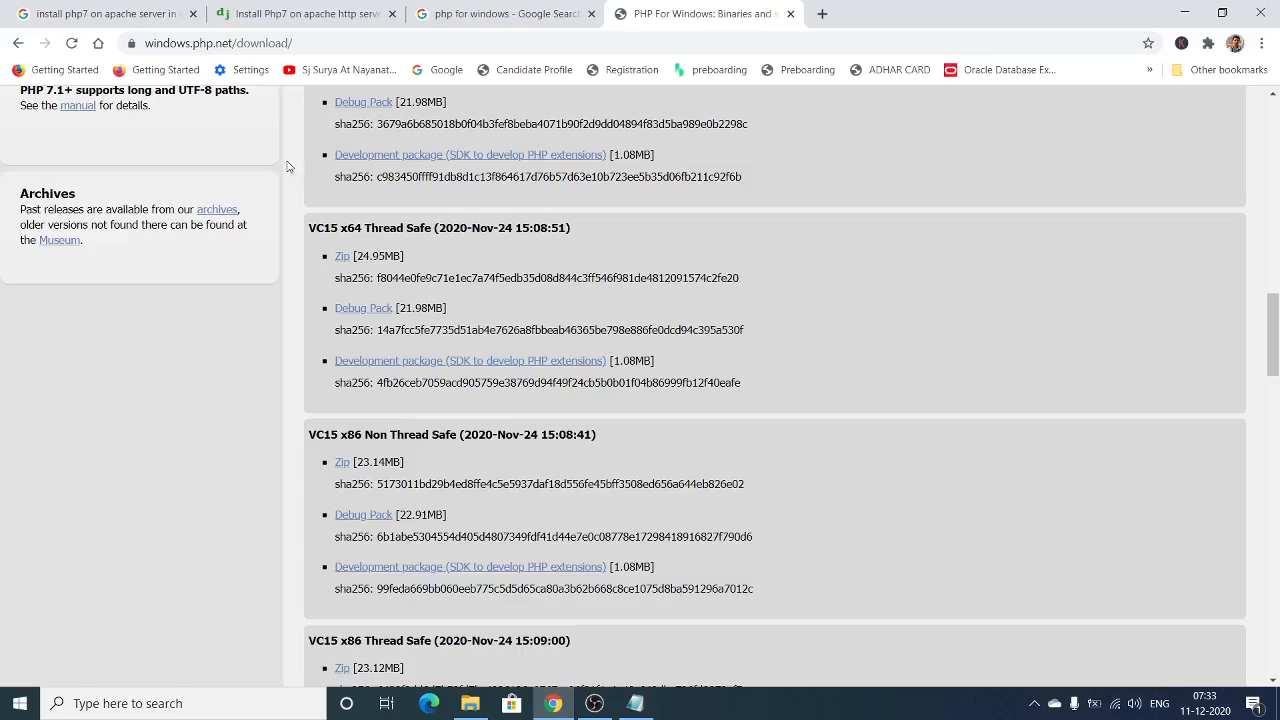
left_click(300, 13)
left_click_drag(1273, 193, 1273, 345)
scroll(470, 318, "down", 5)
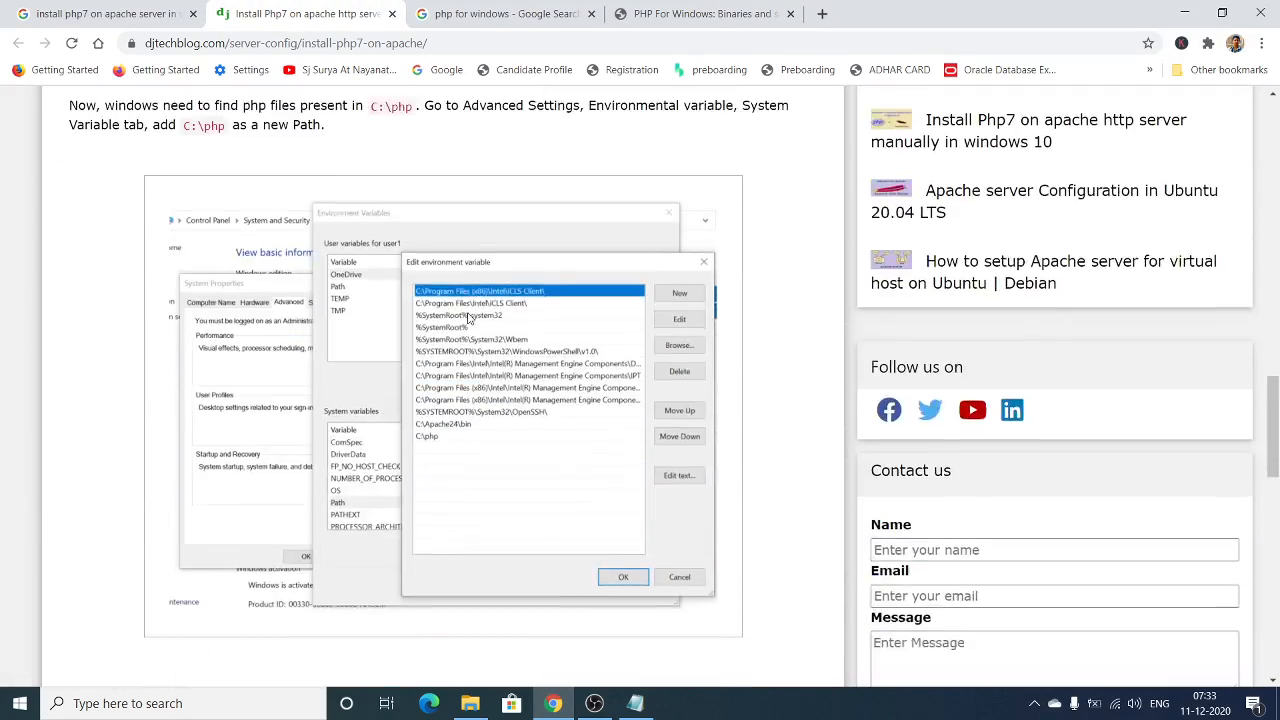
scroll(470, 318, "down", 9)
scroll(346, 251, "up", 2)
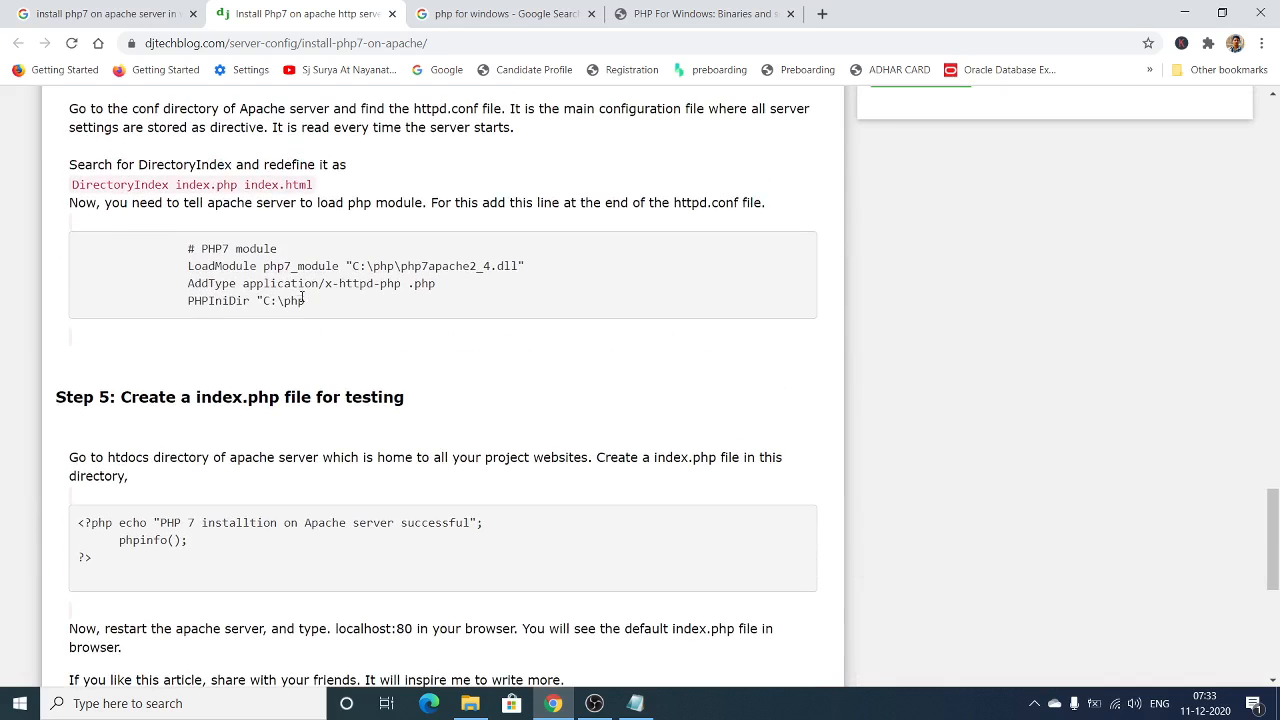
left_click_drag(306, 302, 183, 251)
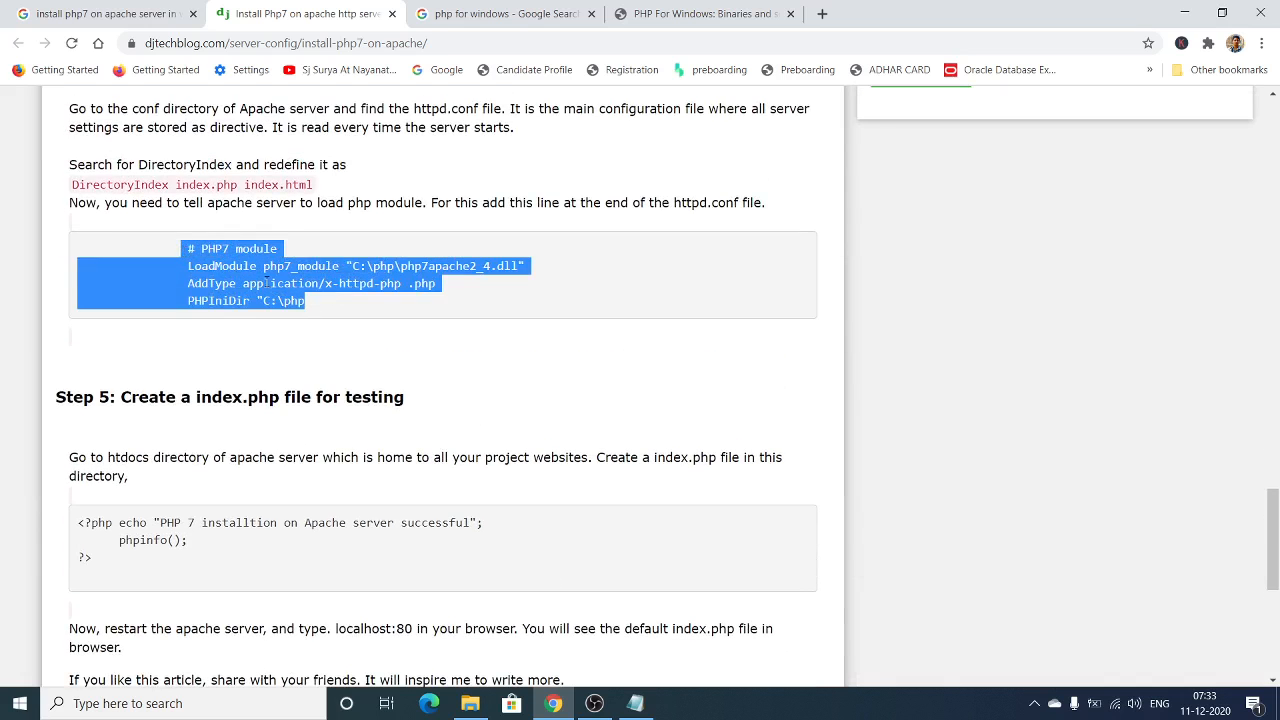
right_click(265, 284)
left_click(300, 290)
- Return to the httpd file in Notepad and replace its existing PHP7 module block with the copied code
left_click(635, 703)
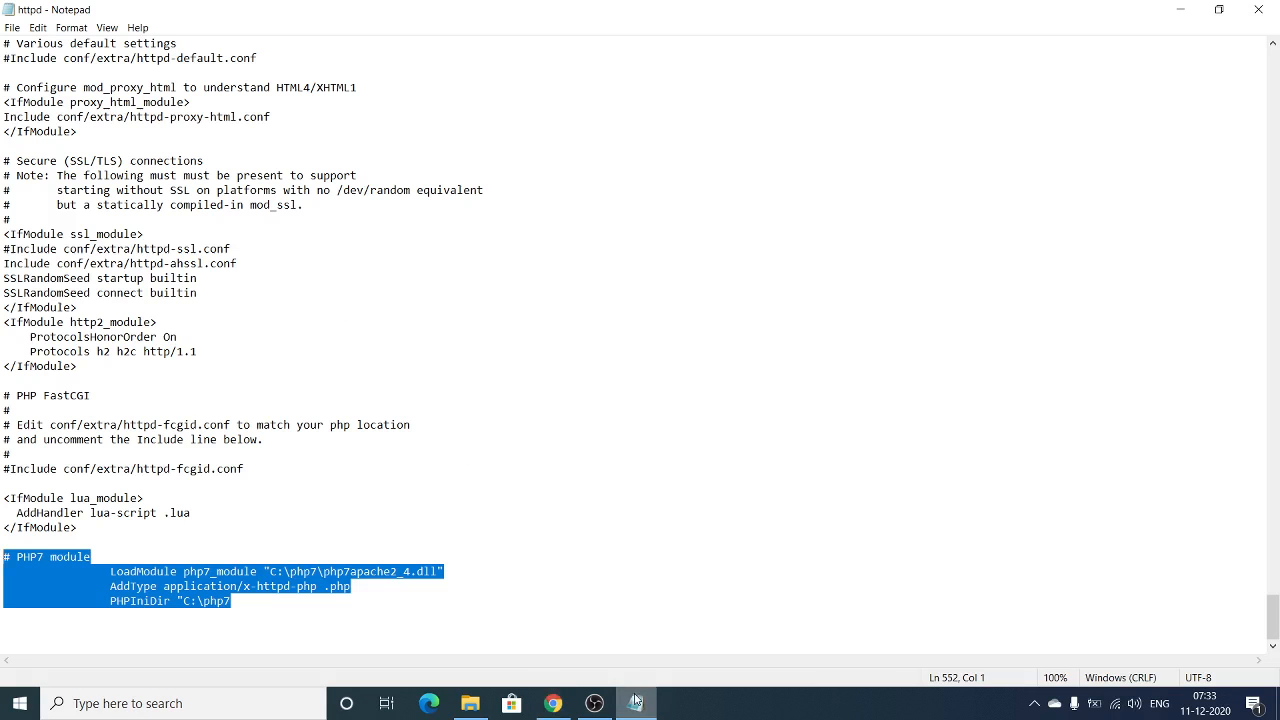
left_click_drag(232, 601, 2, 556)
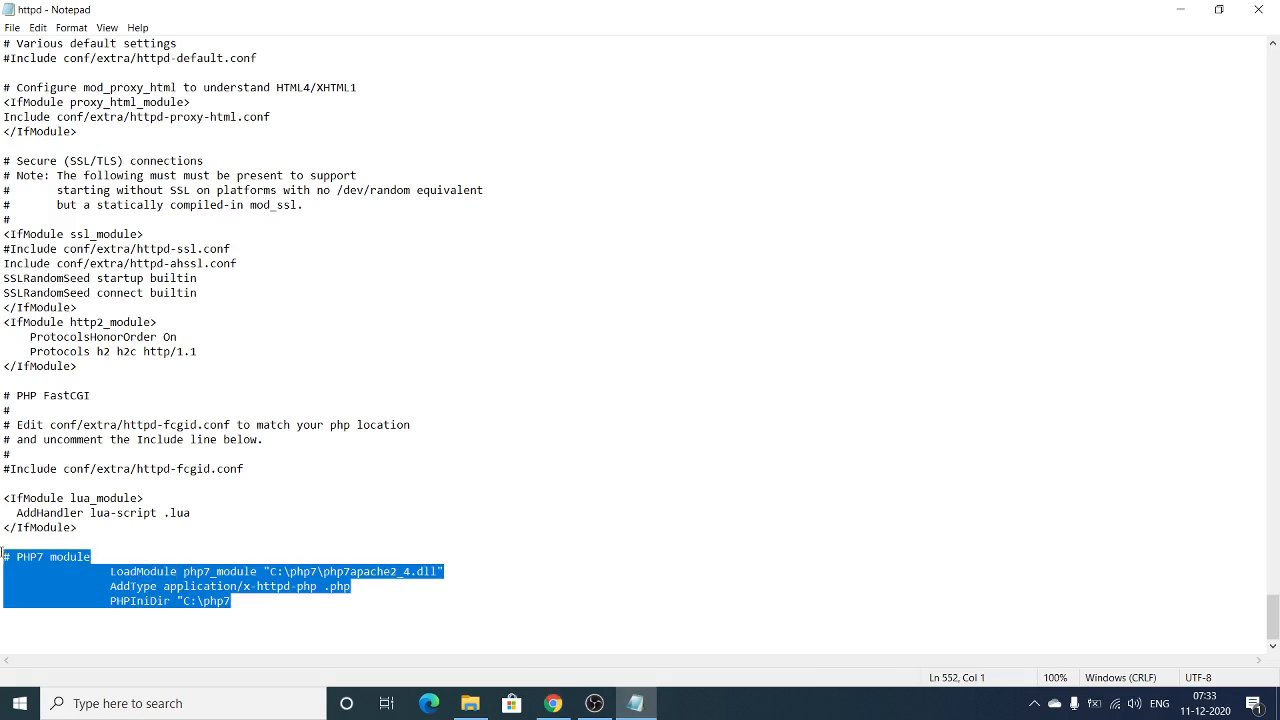
key("ctrl+v")
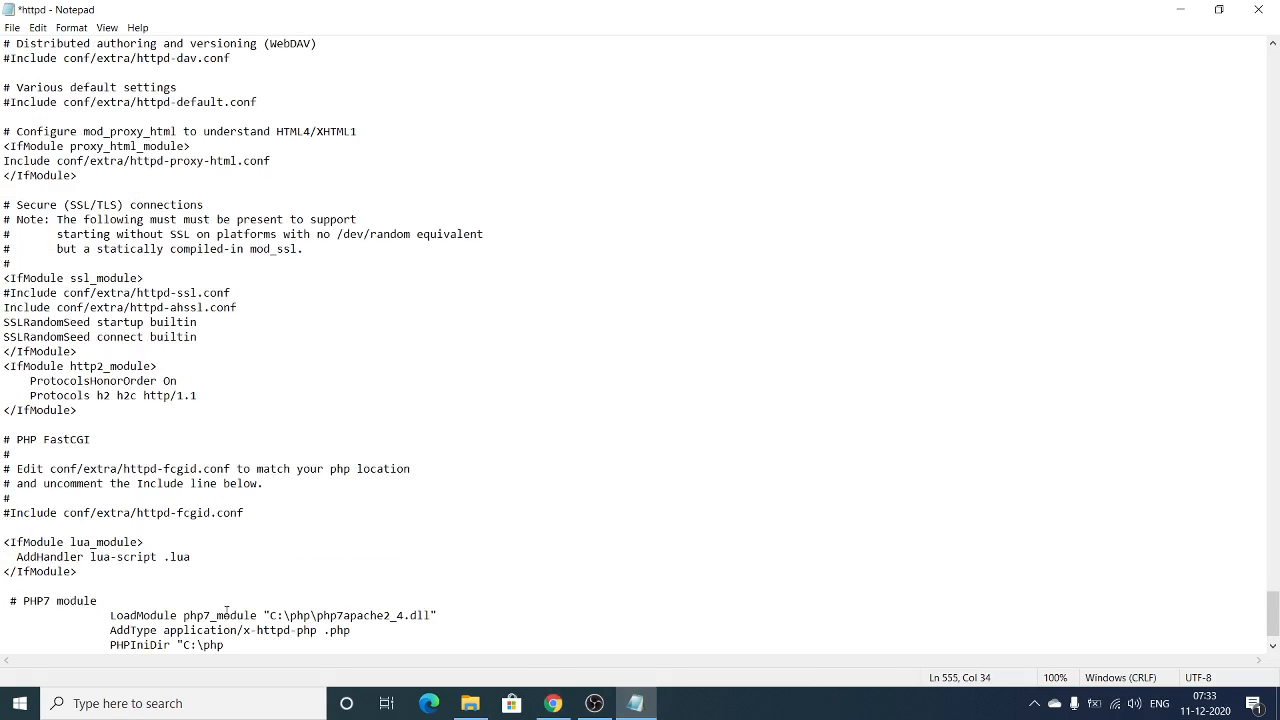
scroll(231, 605, "down", 1)
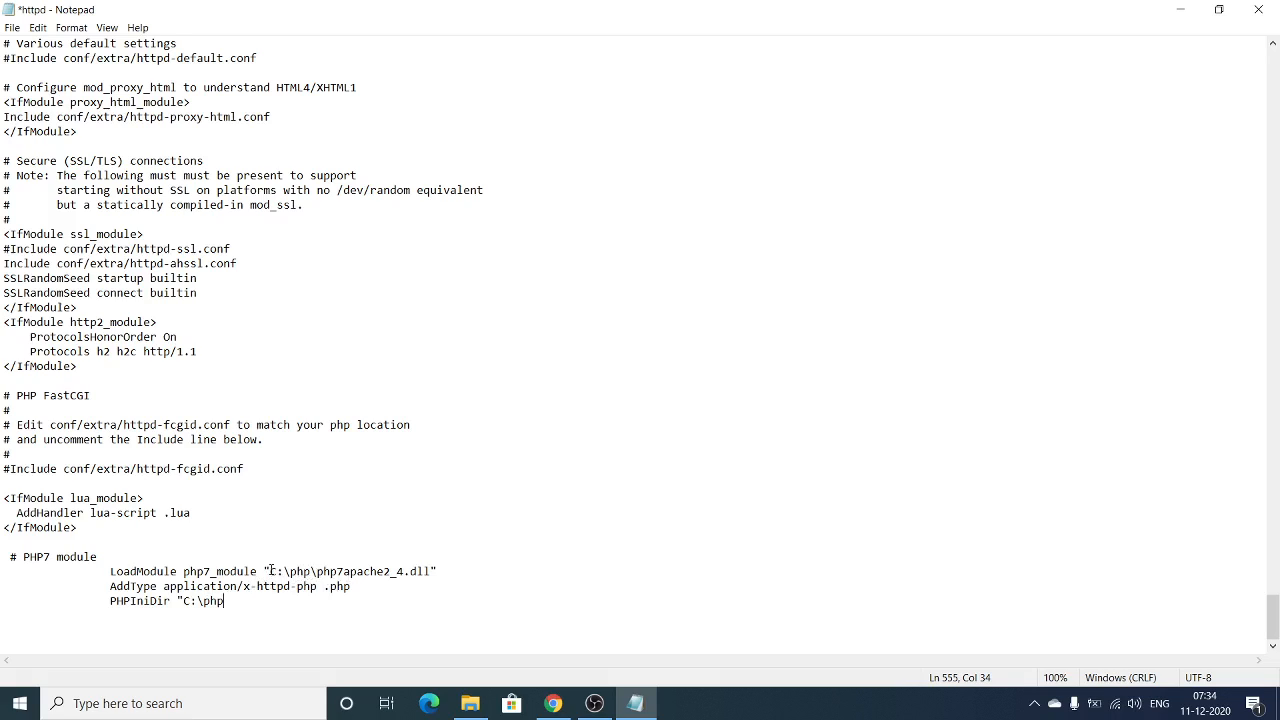
- Change the folder in the LoadModule path and the PHPIniDir line to C:\php7
left_click_drag(270, 571, 313, 572)
left_click(309, 571)
type("77")
left_click_drag(245, 603, 104, 576)
left_click(104, 573)
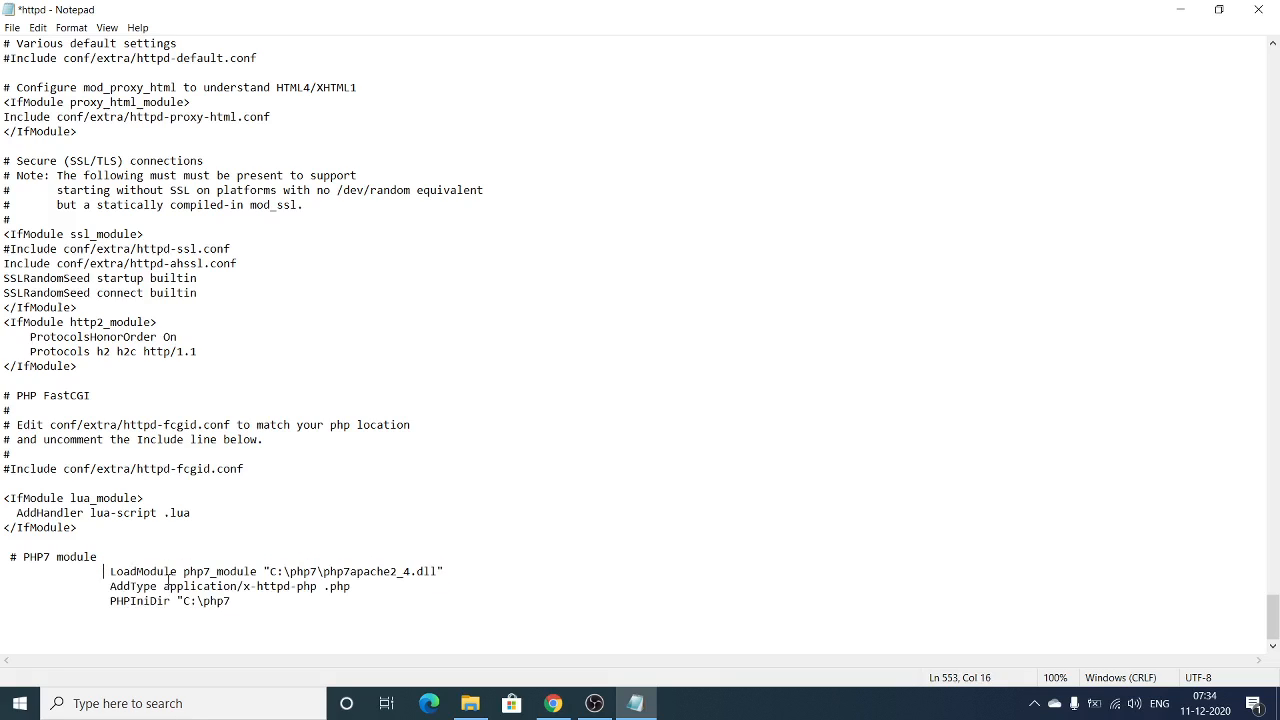
- Review the edited PHP7 module lines, save the httpd file and close it
left_click_drag(233, 600, 110, 573)
left_click(256, 604)
key("ctrl+s")
left_click(1258, 9)
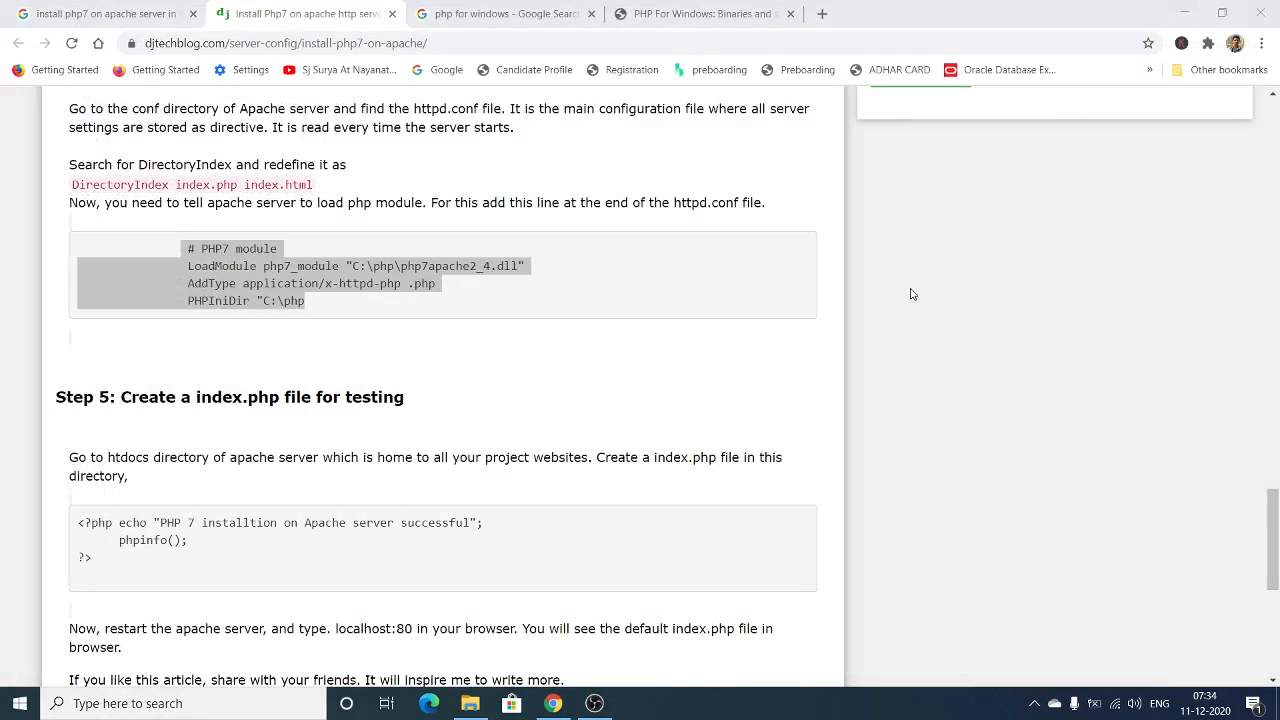
- Read the article's Step 5 on creating an index.php test file and minimize the browser
scroll(910, 295, "down", 1)
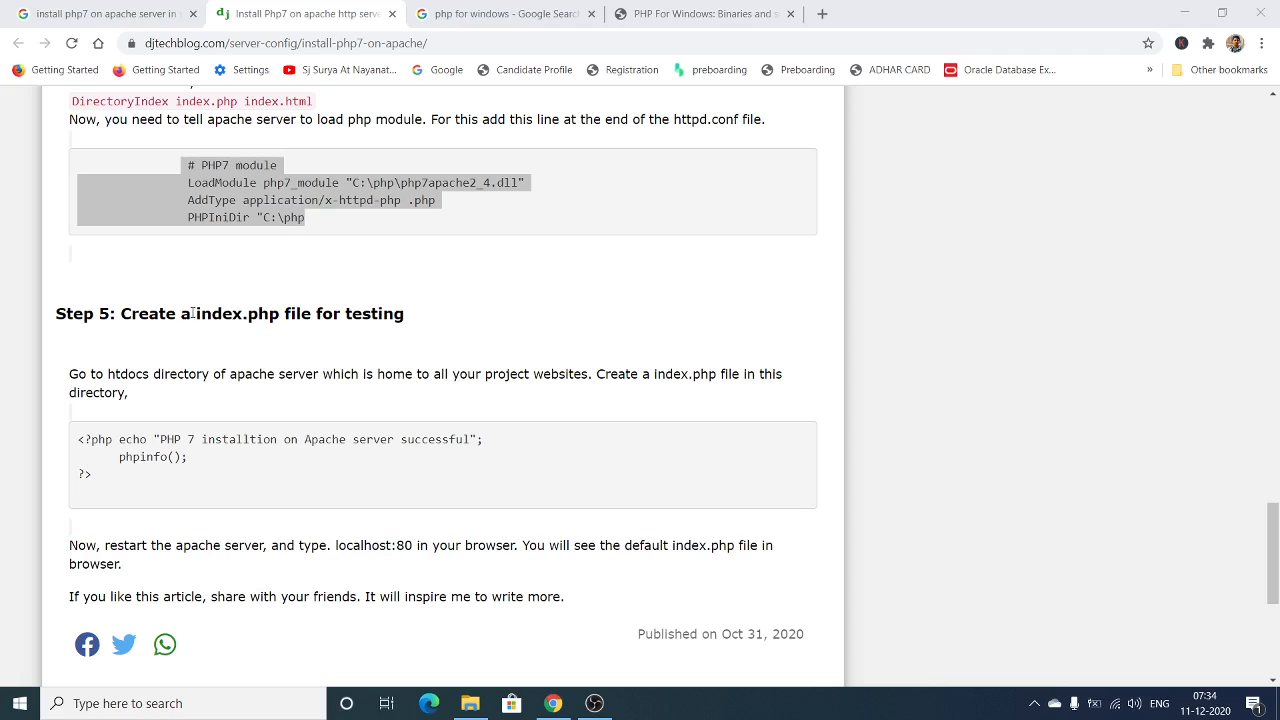
left_click_drag(192, 313, 280, 315)
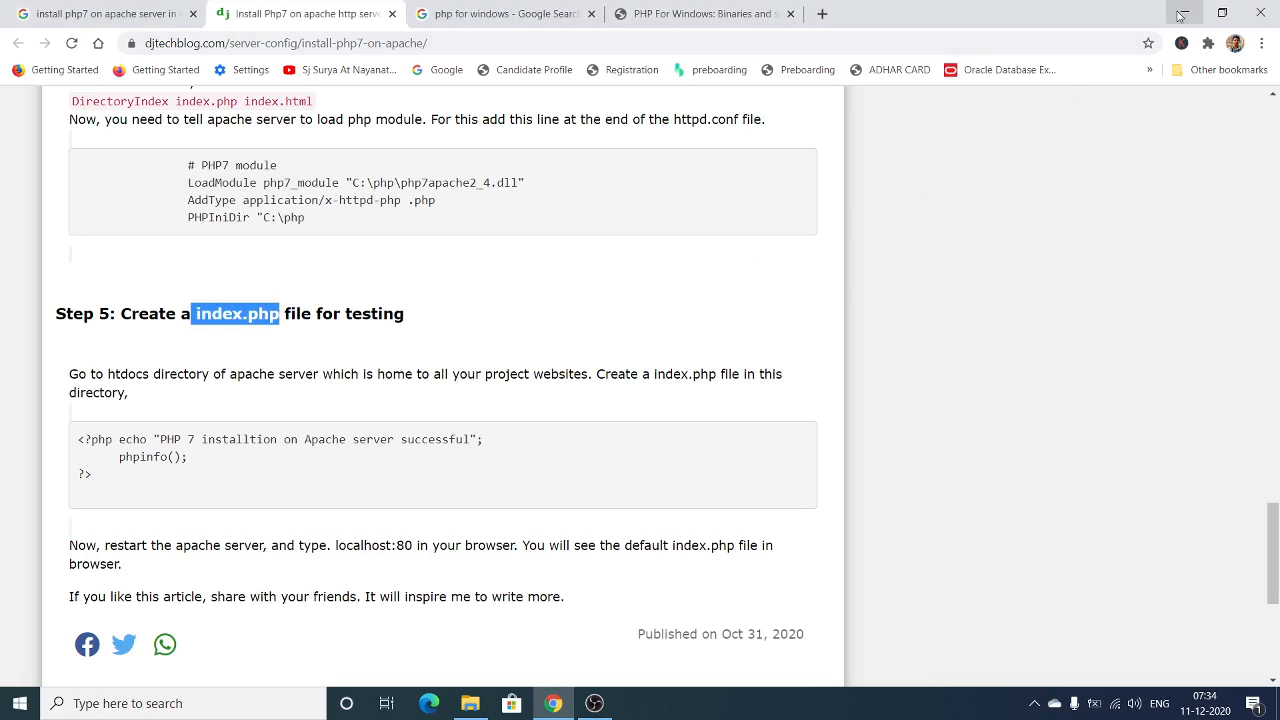
left_click(1183, 14)
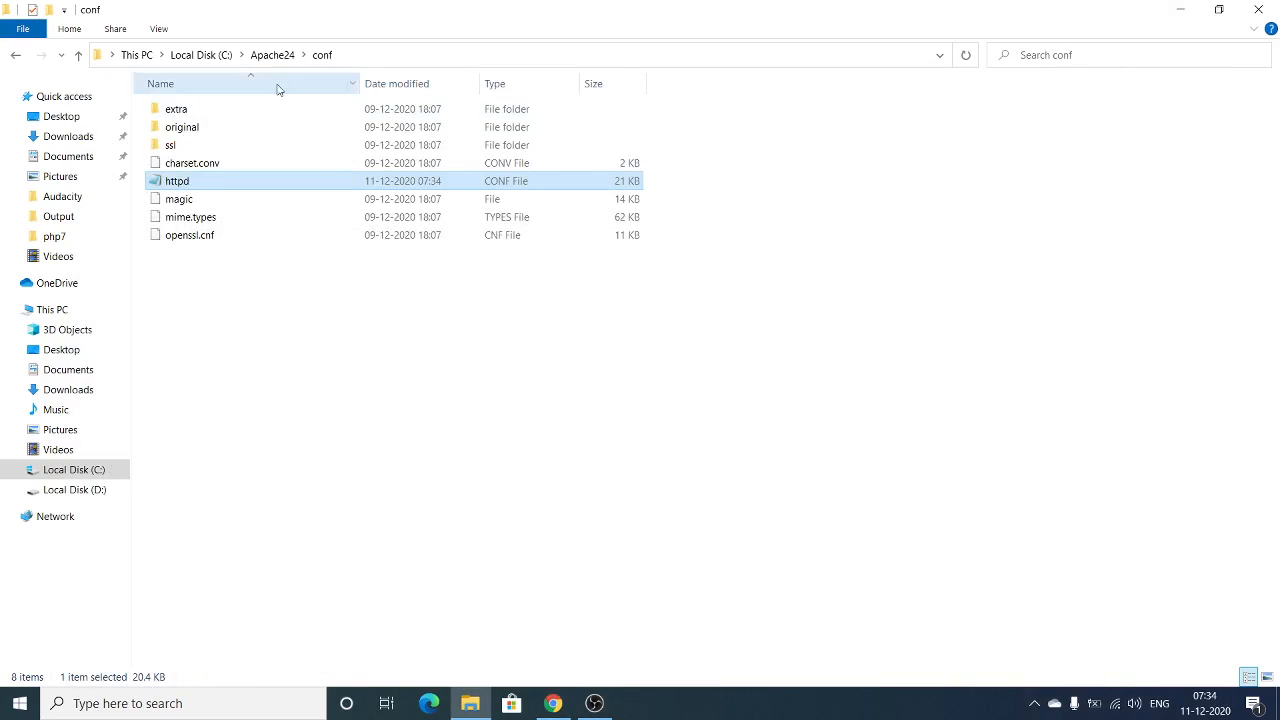
- Open index.php from C:\Apache24\htdocs in Notepad, with Notepad always used for .php files
left_click(263, 57)
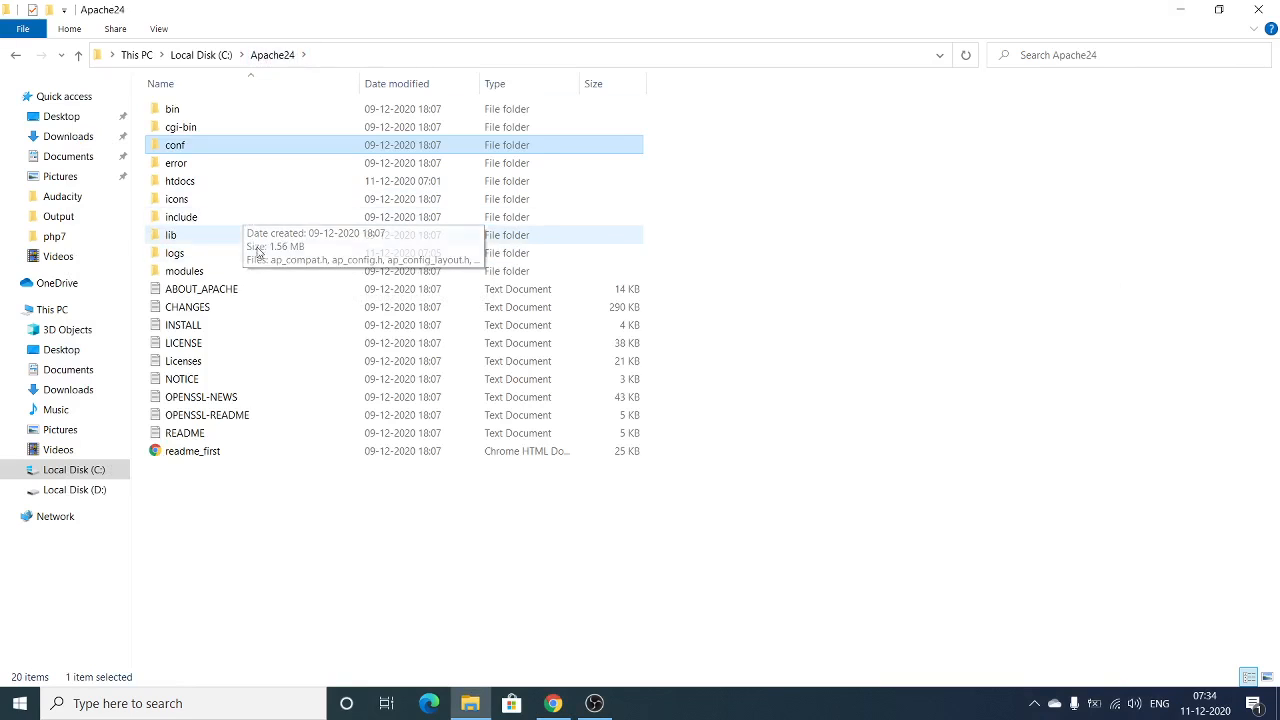
double_click(172, 183)
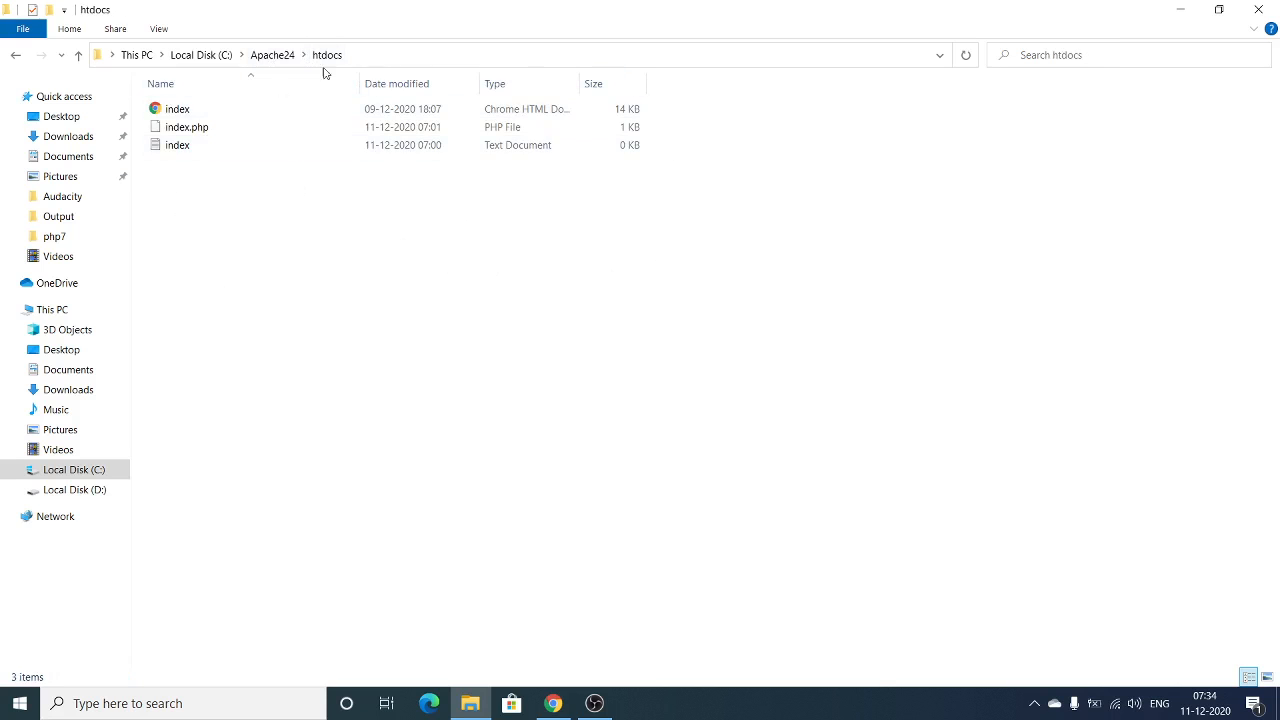
left_click(177, 130)
right_click(177, 130)
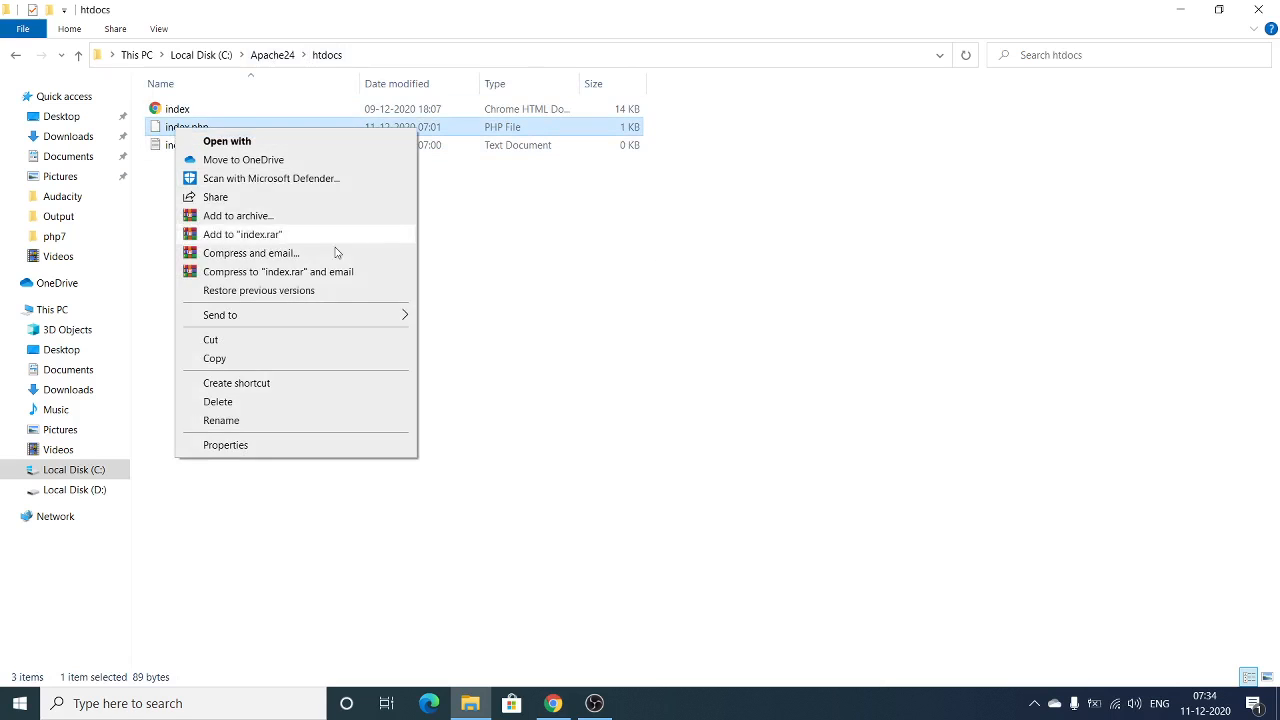
left_click(295, 146)
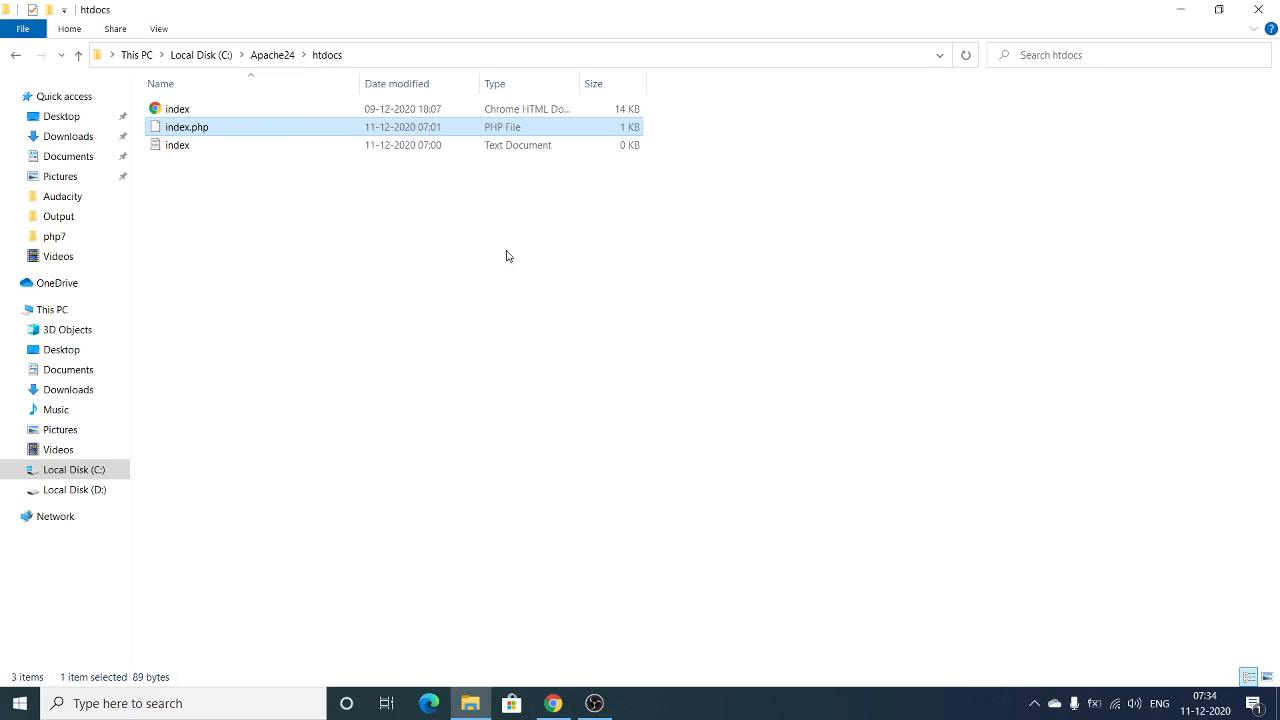
left_click(519, 289)
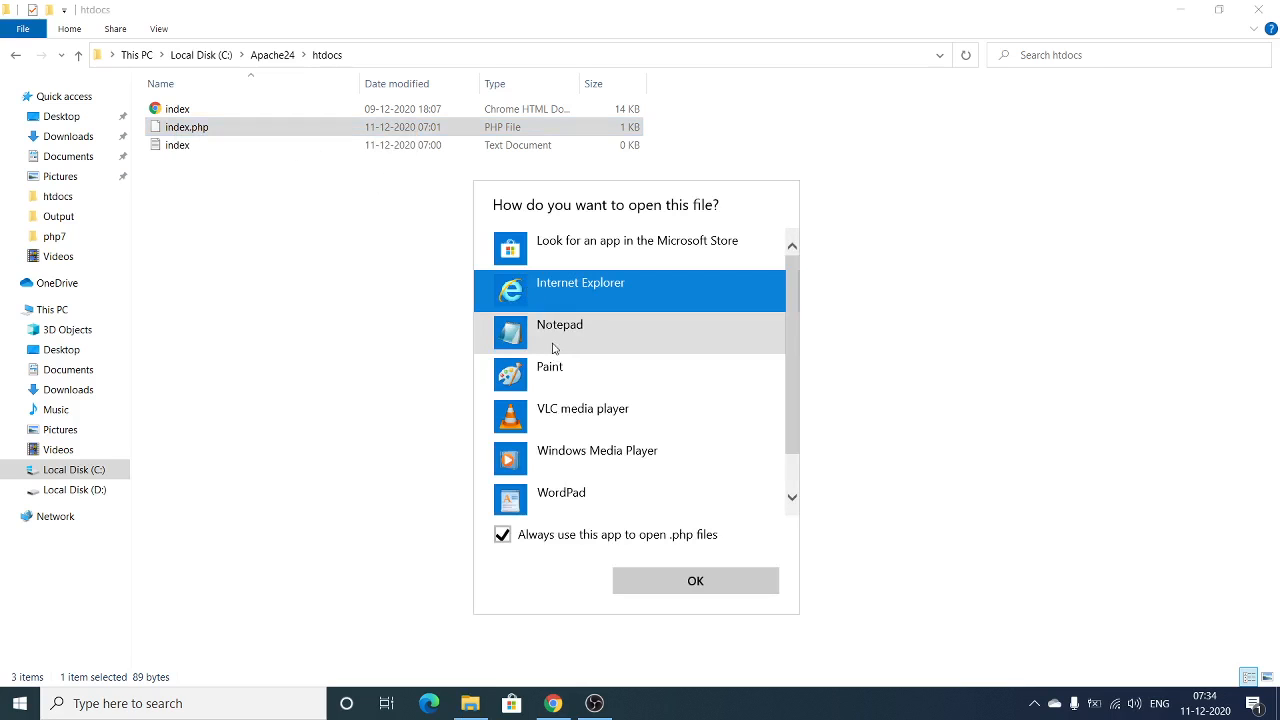
left_click(555, 348)
double_click(555, 348)
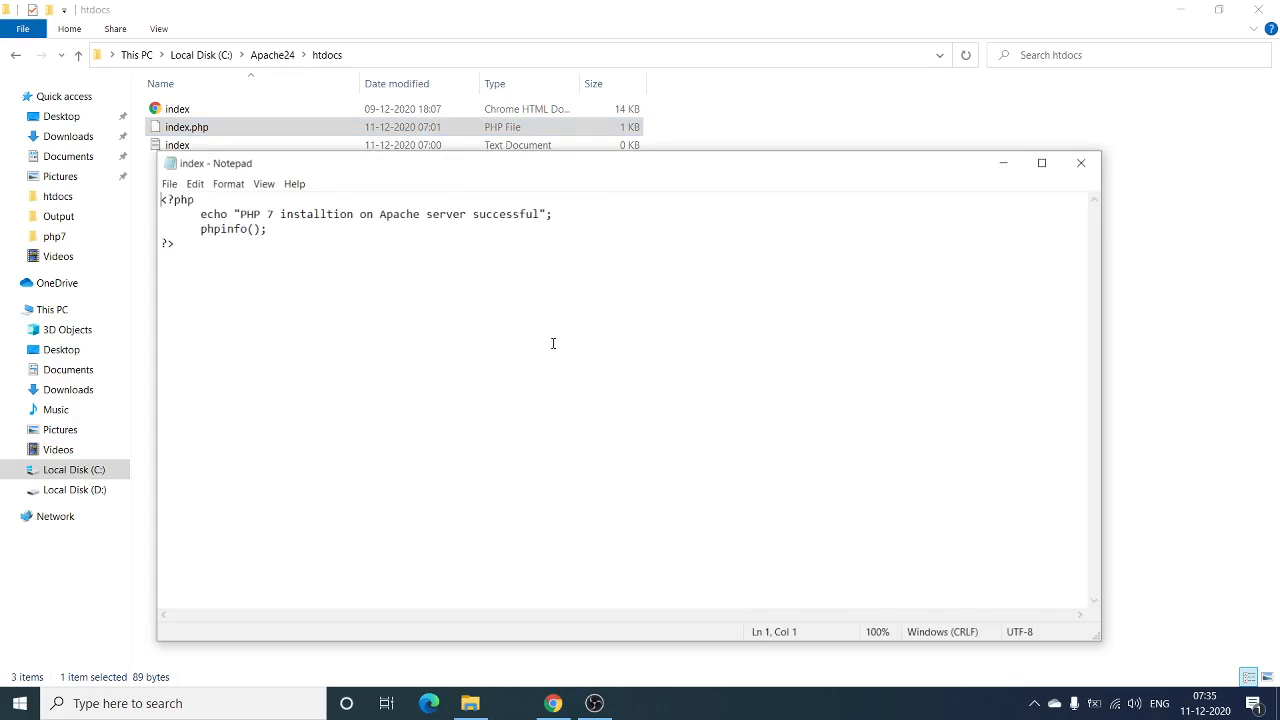
- Examine the echo and phpinfo() lines in index.php and close the file
left_click_drag(344, 166, 431, 130)
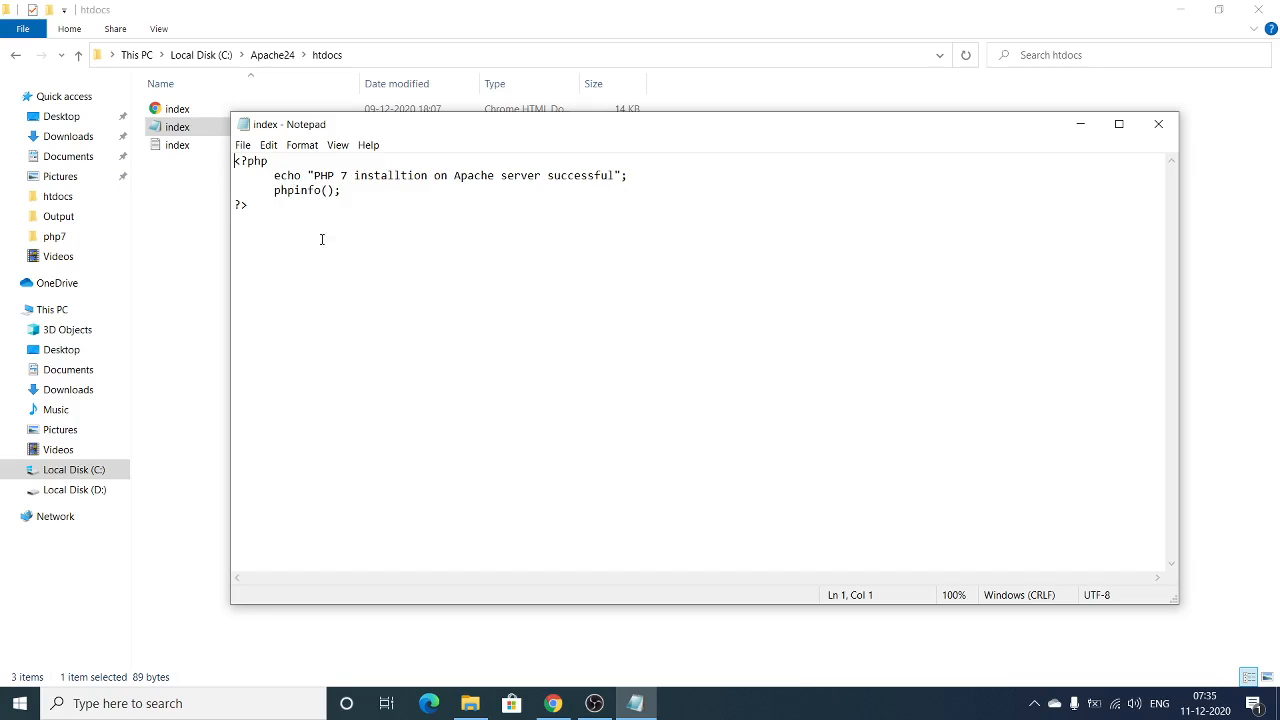
mouse_move(272, 190)
left_mouse_down()
mouse_move(329, 176)
mouse_move(346, 191)
mouse_move(276, 192)
left_mouse_up()
left_click(277, 192)
double_click(343, 242)
left_click(1158, 124)
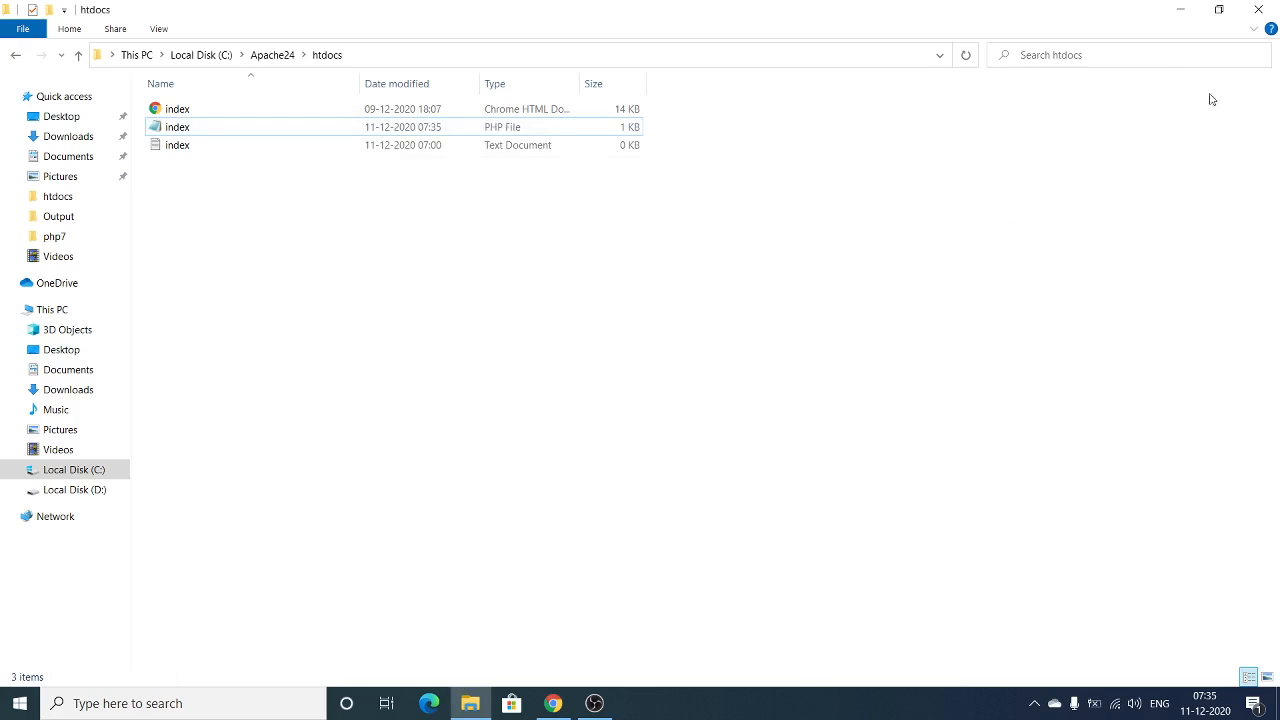
- Minimize File Explorer and open Command Prompt through a Windows search for cmd
left_click(1180, 9)
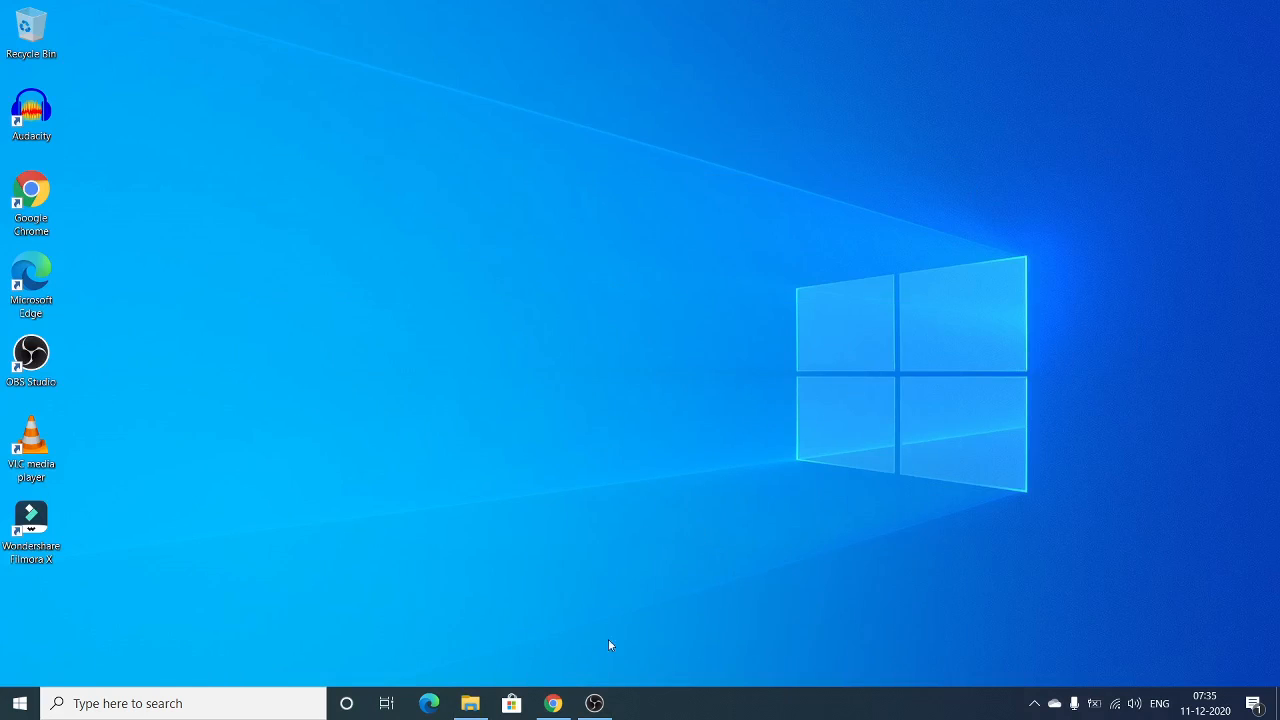
left_click(230, 704)
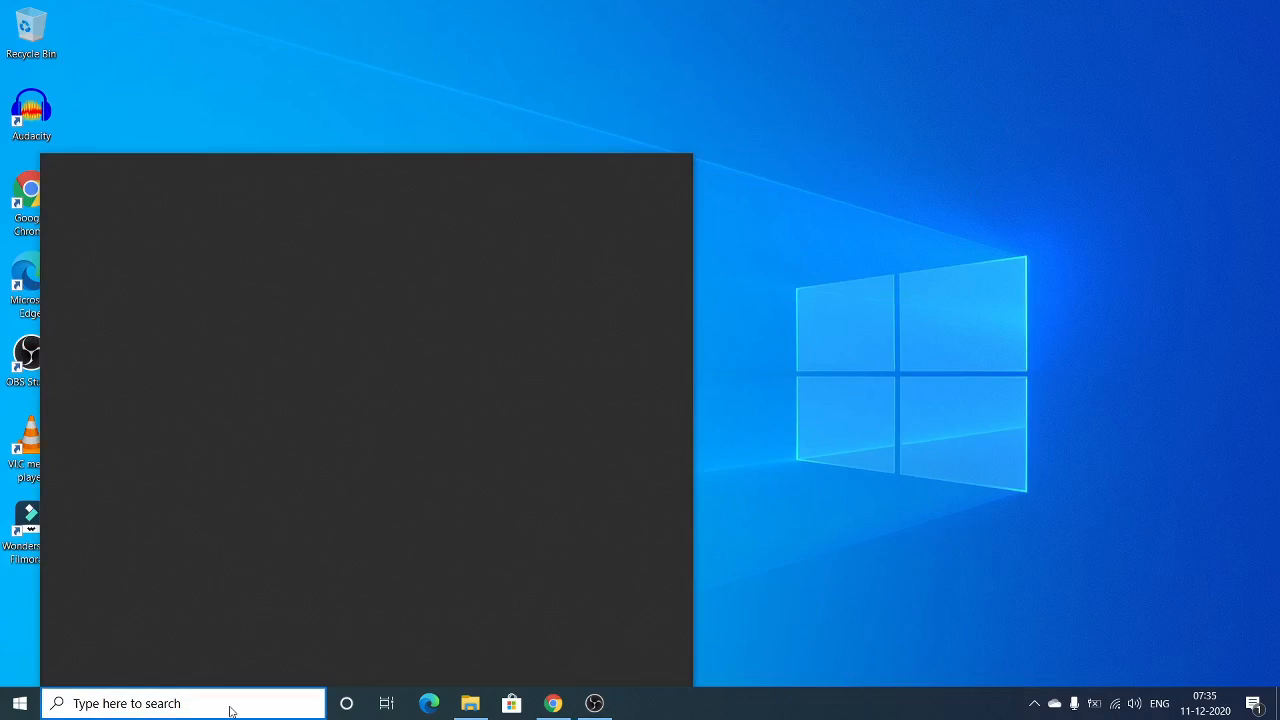
type("cmd")
key("Return")
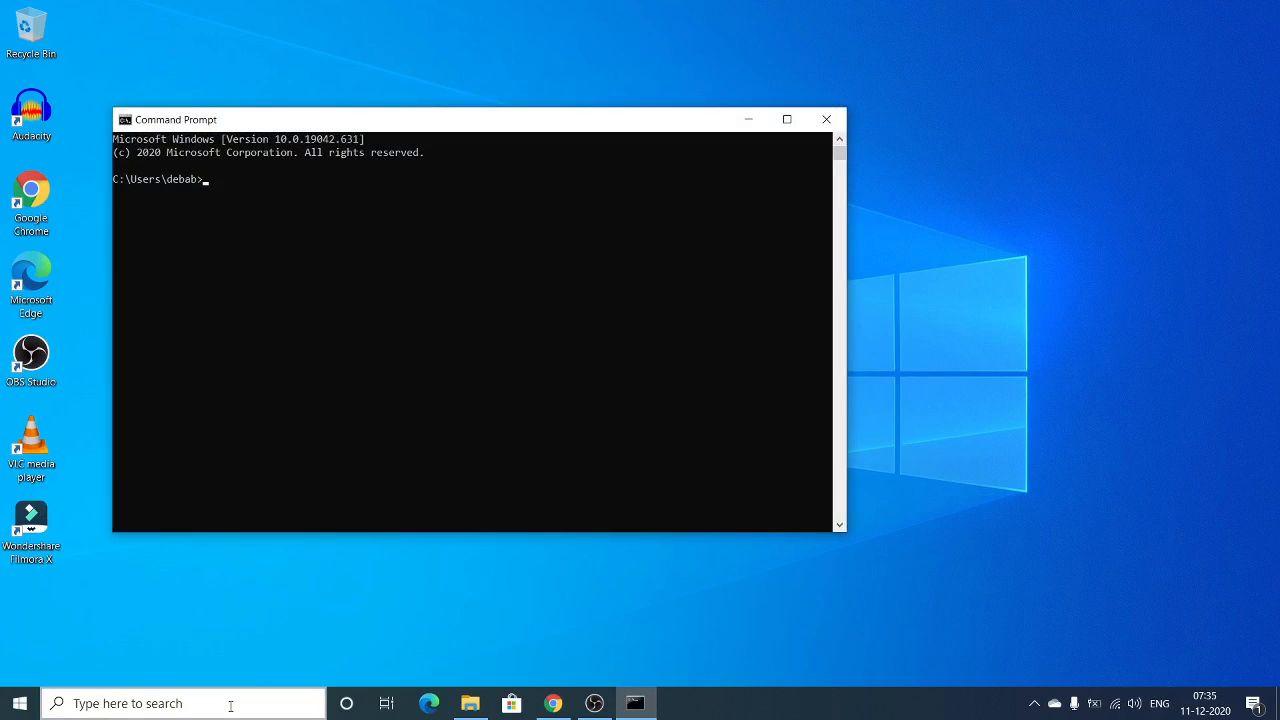
- Start the Apache server with the httpd command and move the Command Prompt window aside
type("httpd")
key("Return")
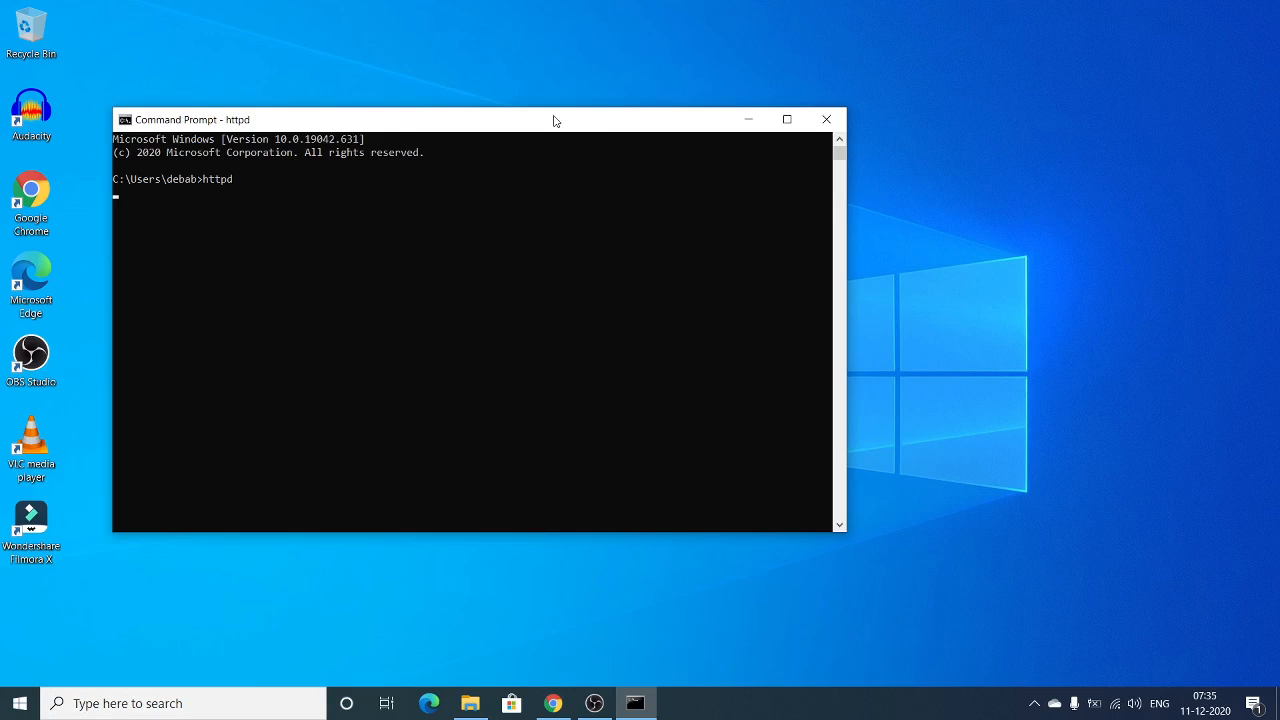
left_click_drag(553, 119, 671, 70)
- Switch to Chrome, open a new tab, close the PHP For Windows tab and load localhost
left_click(553, 703)
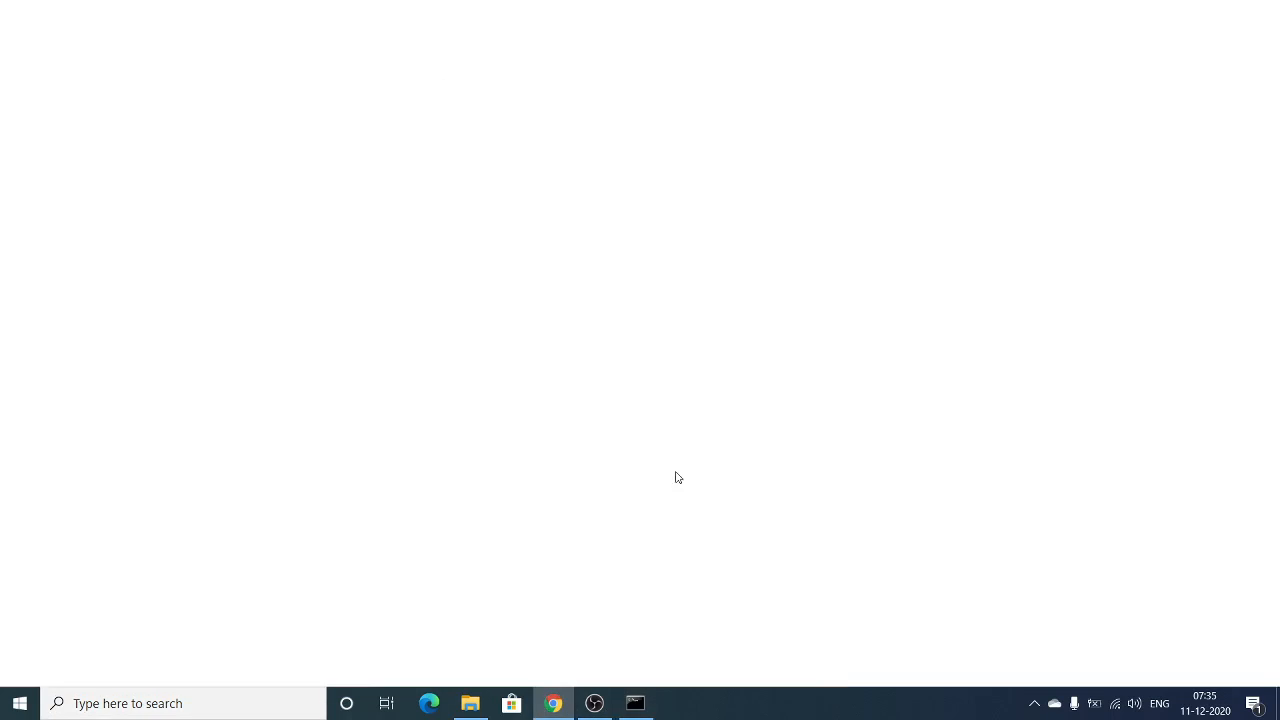
left_click(822, 14)
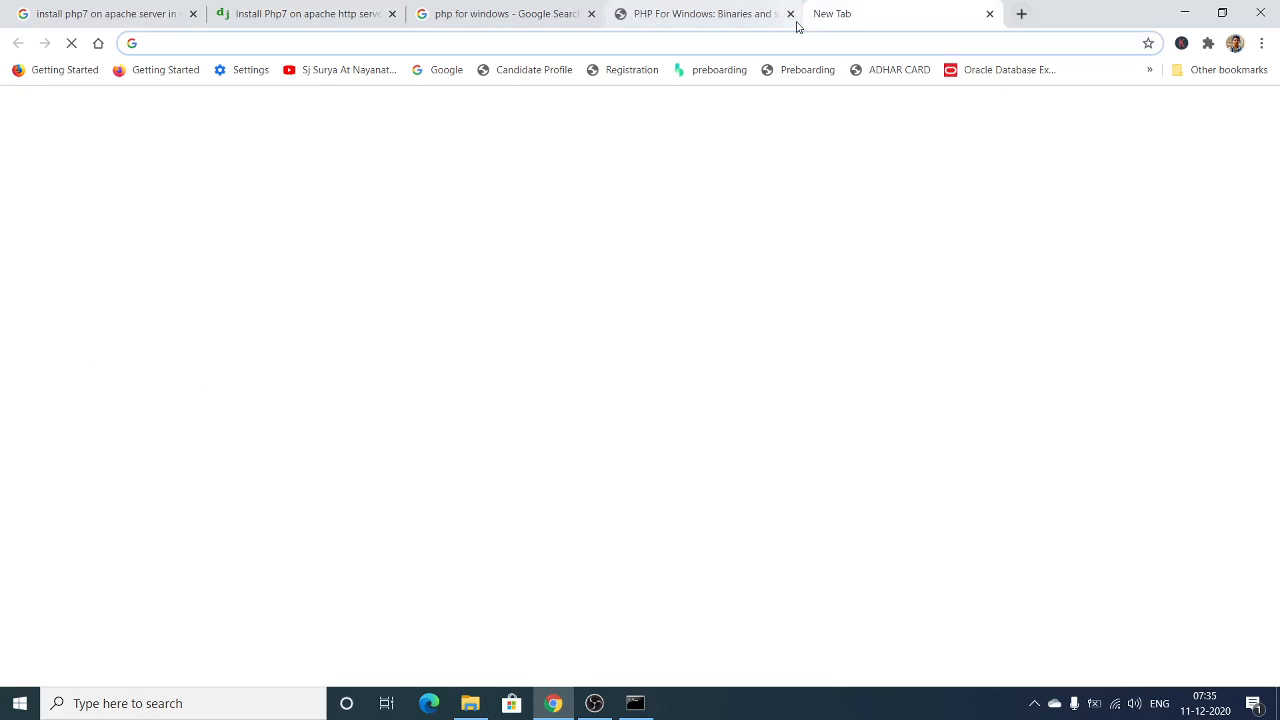
left_click(790, 14)
left_click(674, 38)
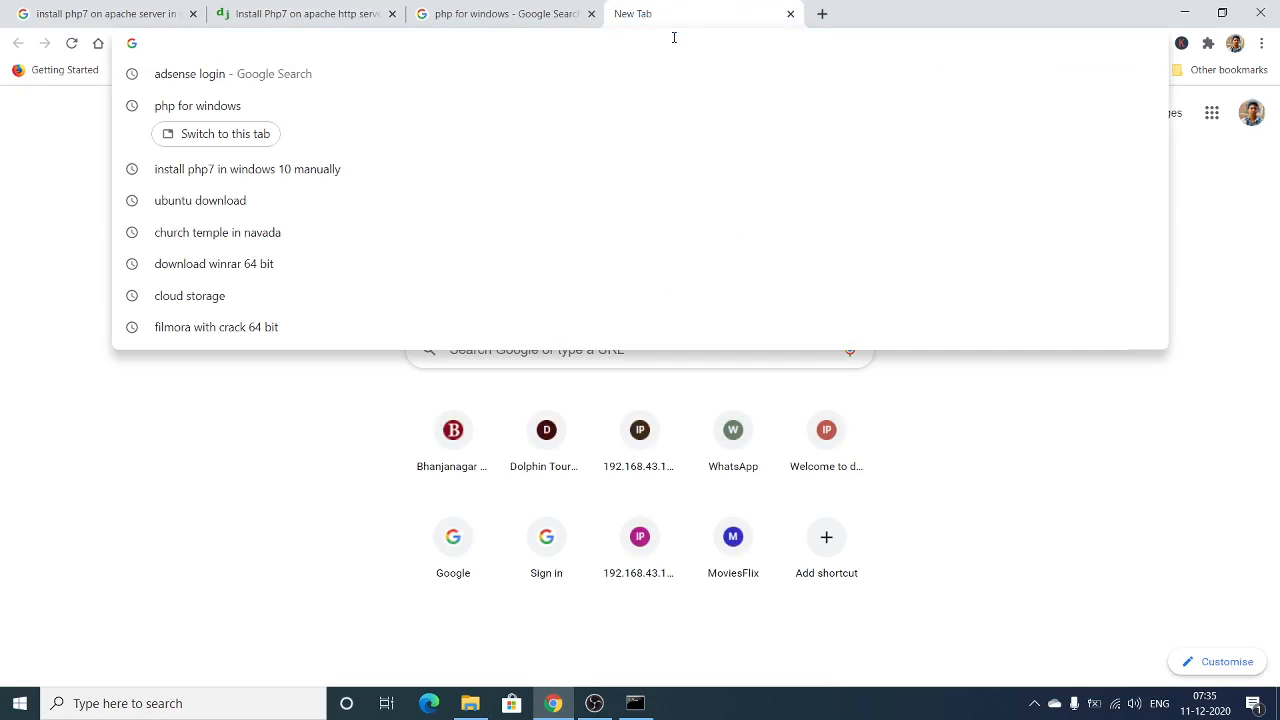
type("local")
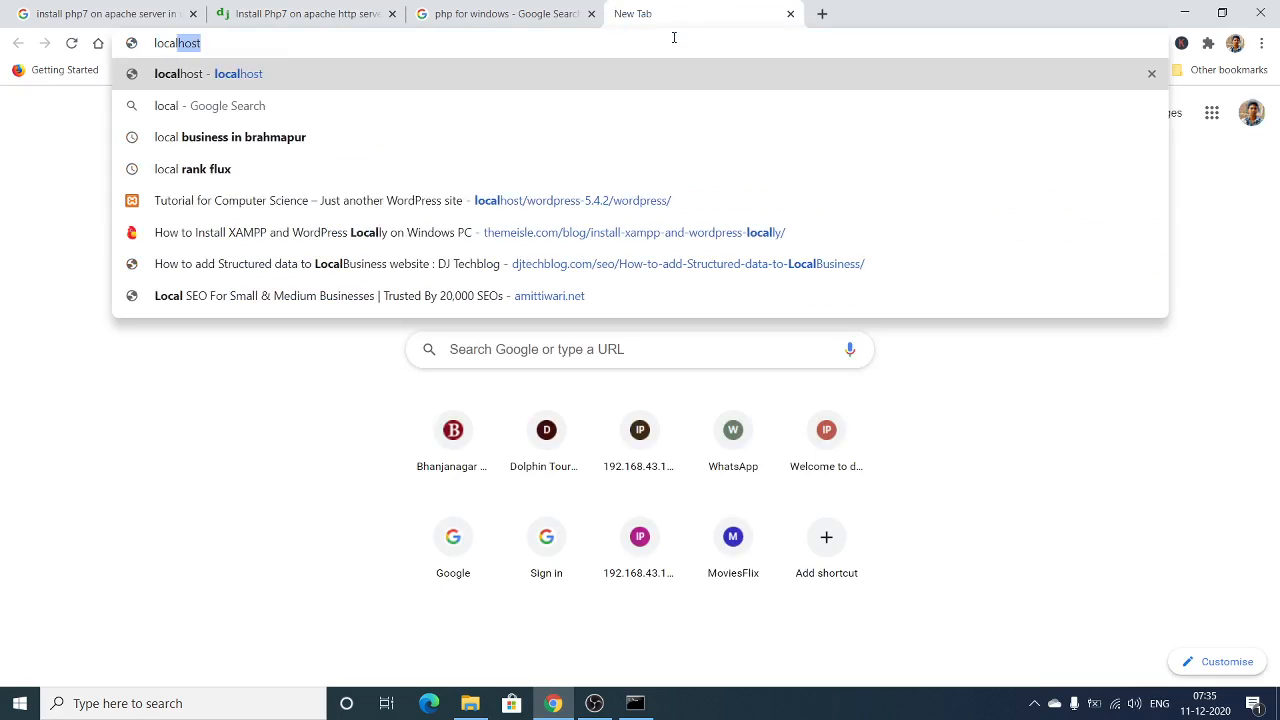
type("host")
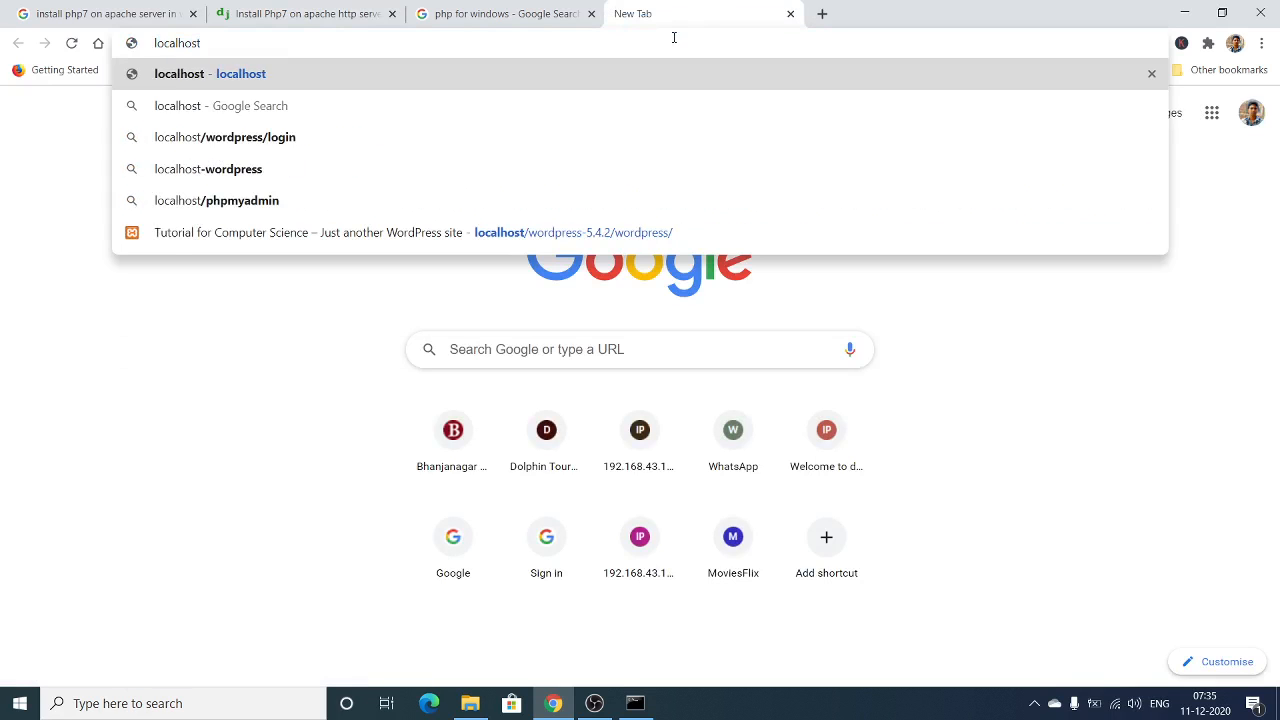
key("Return")
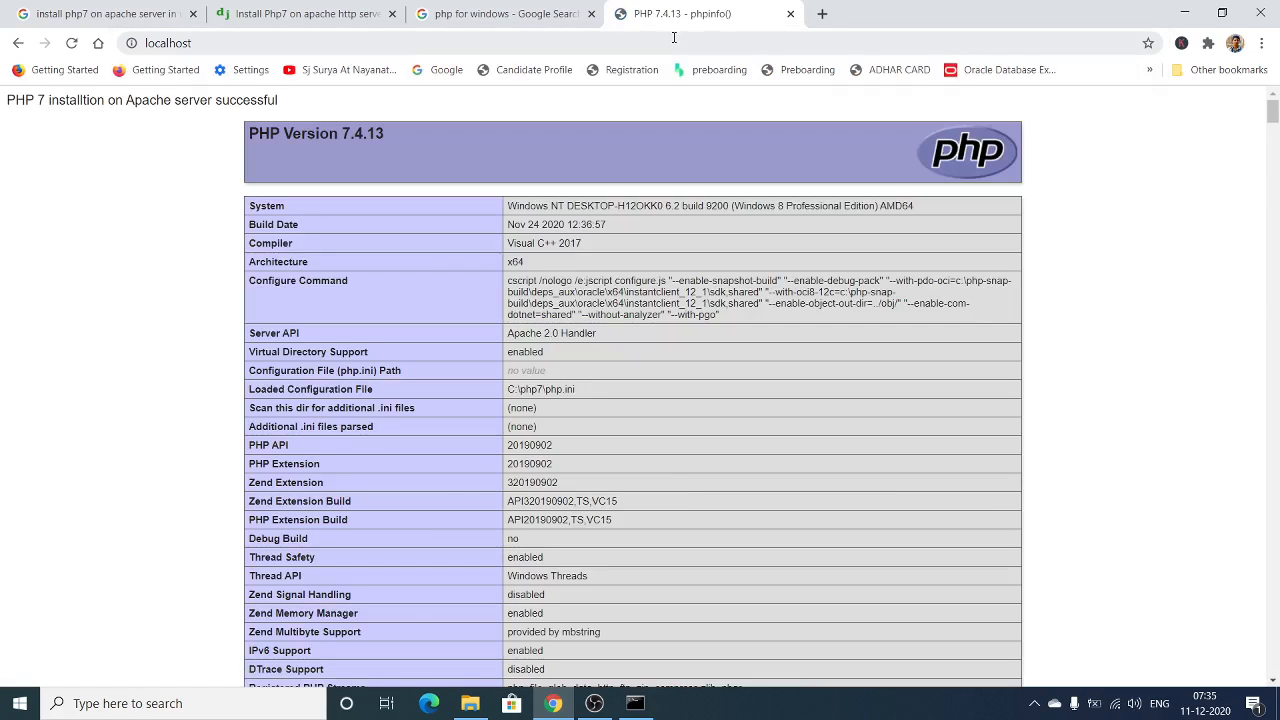
- Examine the index.php output on localhost: the echoed message, the PHP version heading and the phpinfo configuration tables
left_click_drag(280, 101, 2, 105)
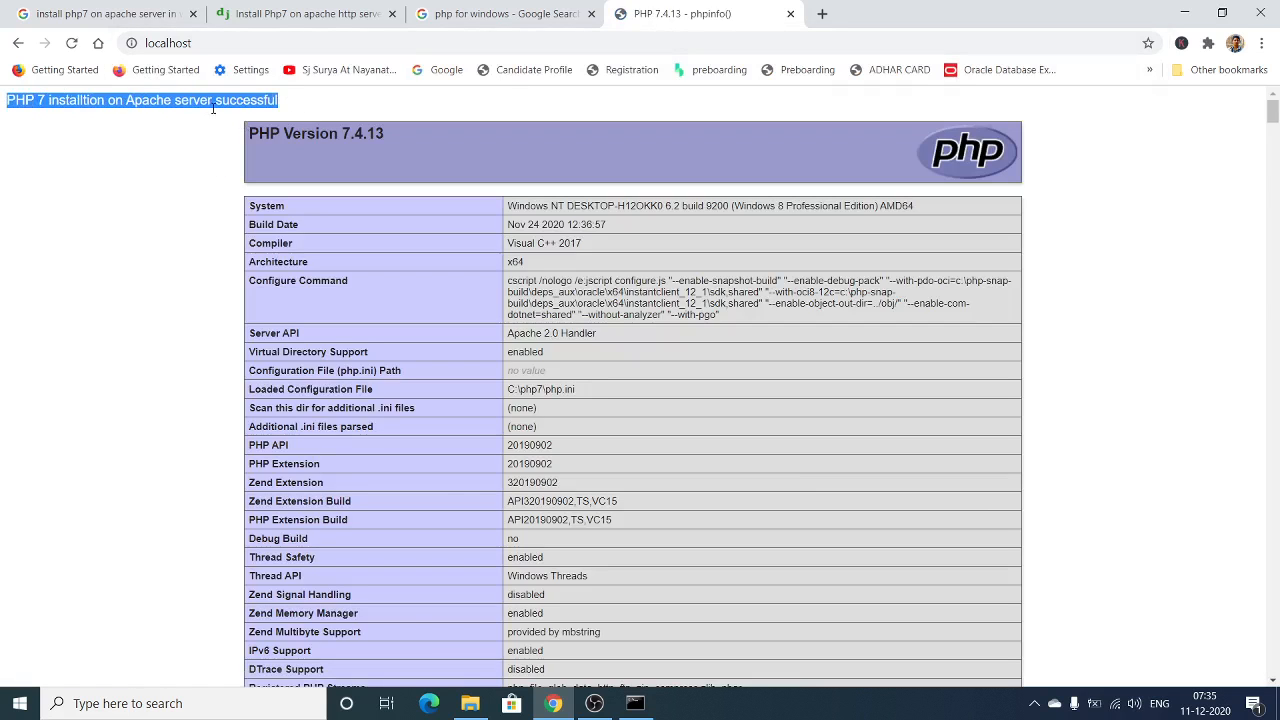
scroll(337, 171, "down", 3)
scroll(337, 177, "up", 3)
left_click_drag(245, 137, 631, 171)
scroll(650, 262, "down", 4)
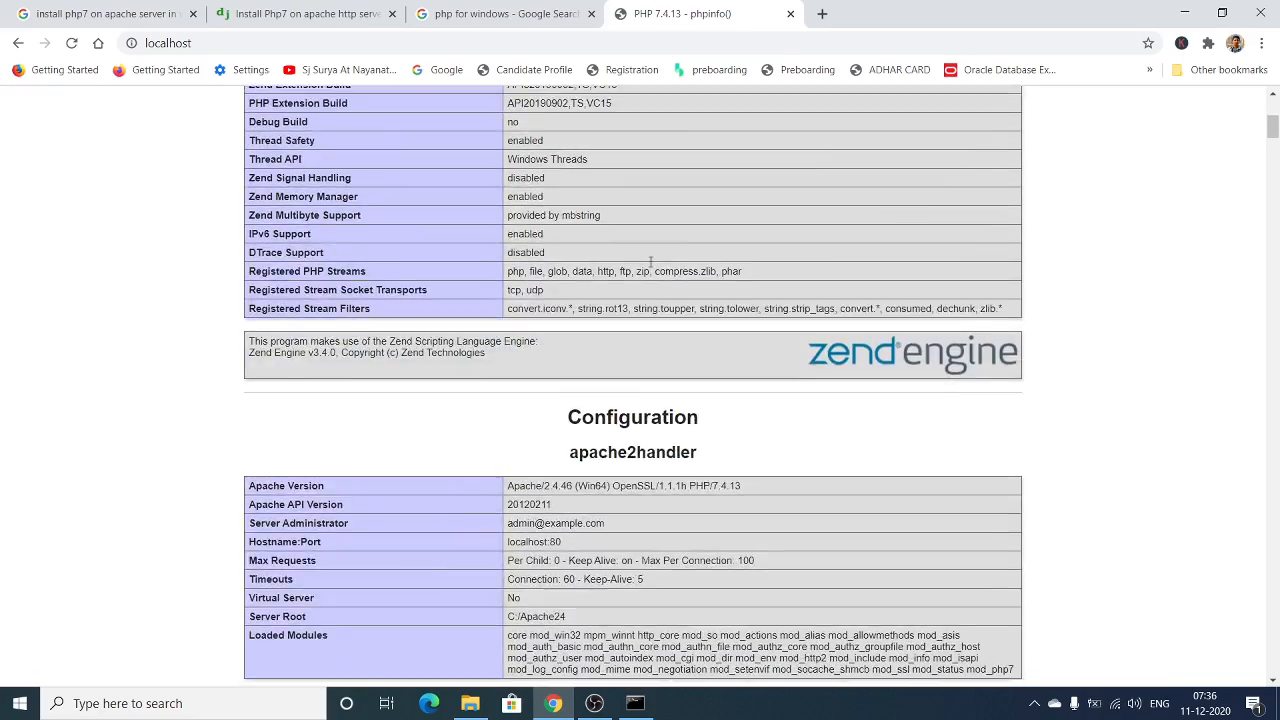
scroll(650, 262, "down", 20)
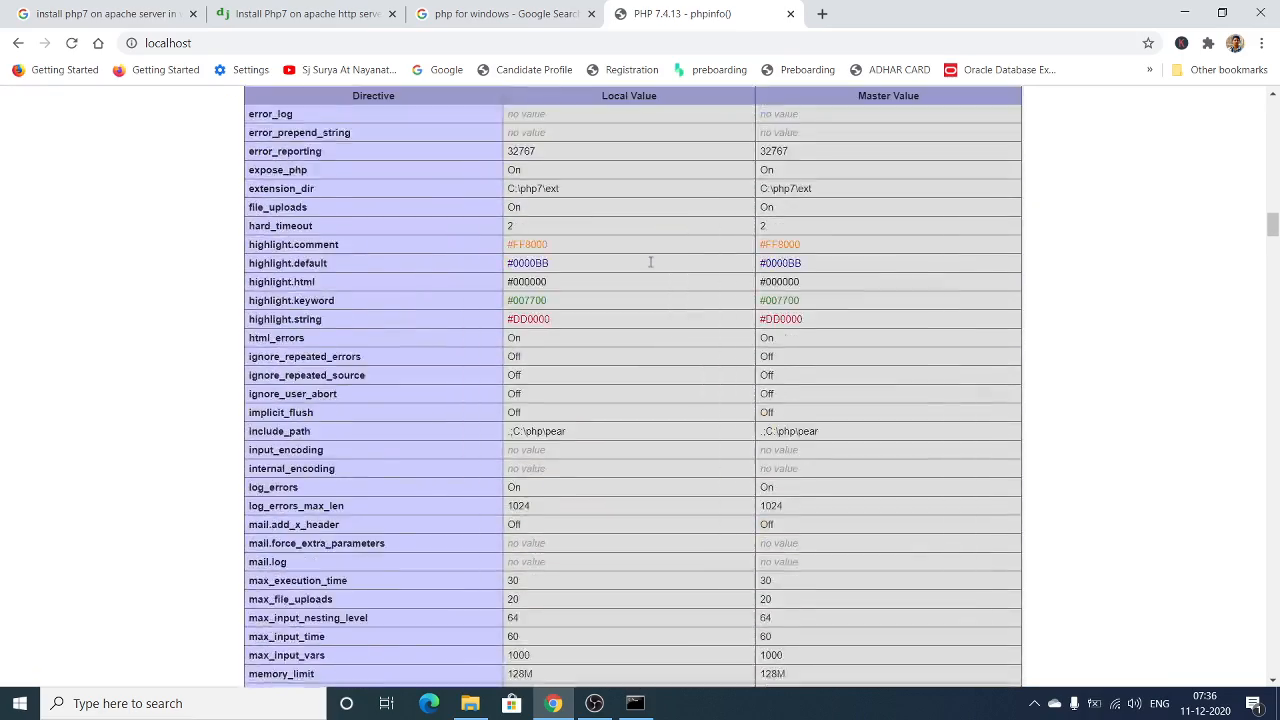
scroll(650, 262, "down", 20)
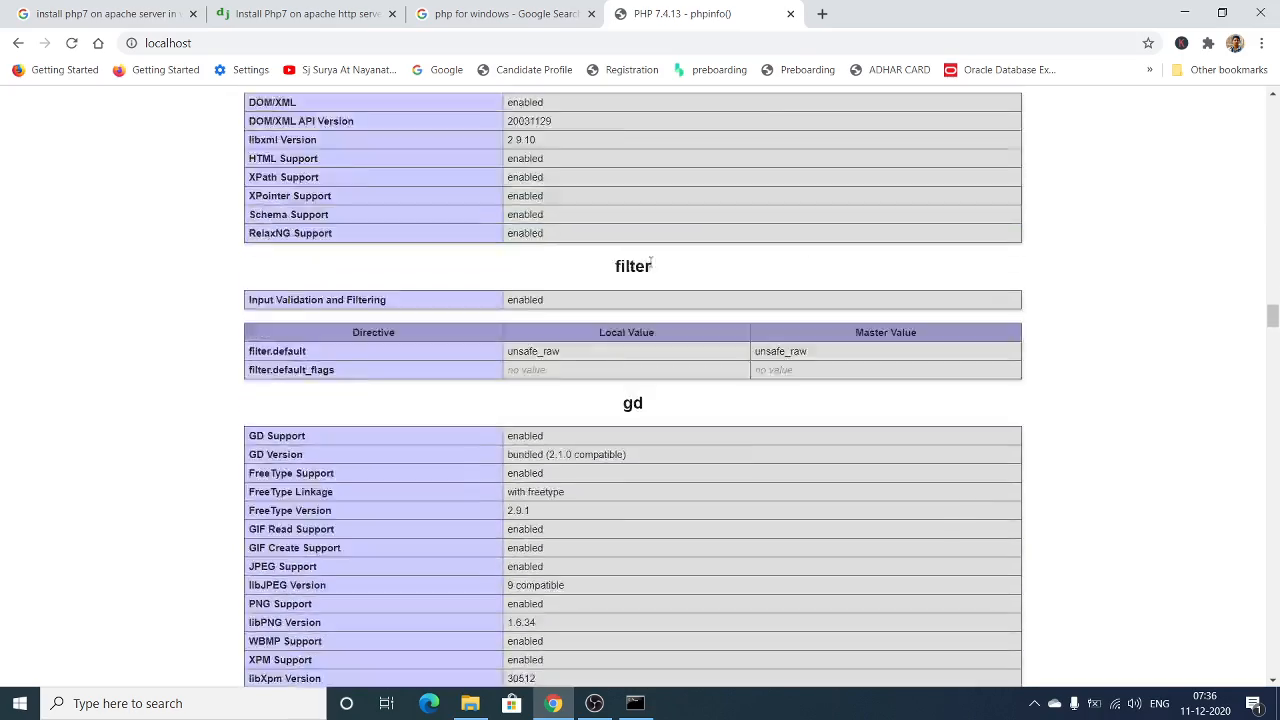
scroll(650, 262, "up", 20)
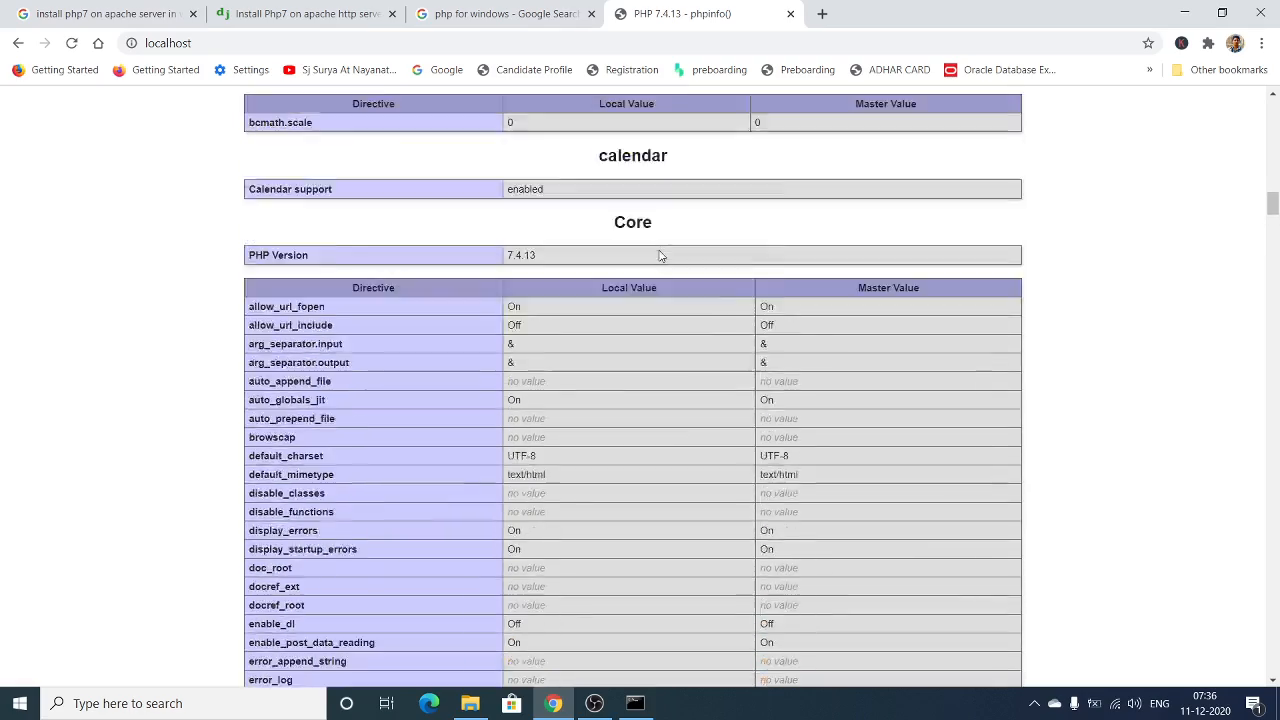
scroll(660, 256, "up", 20)
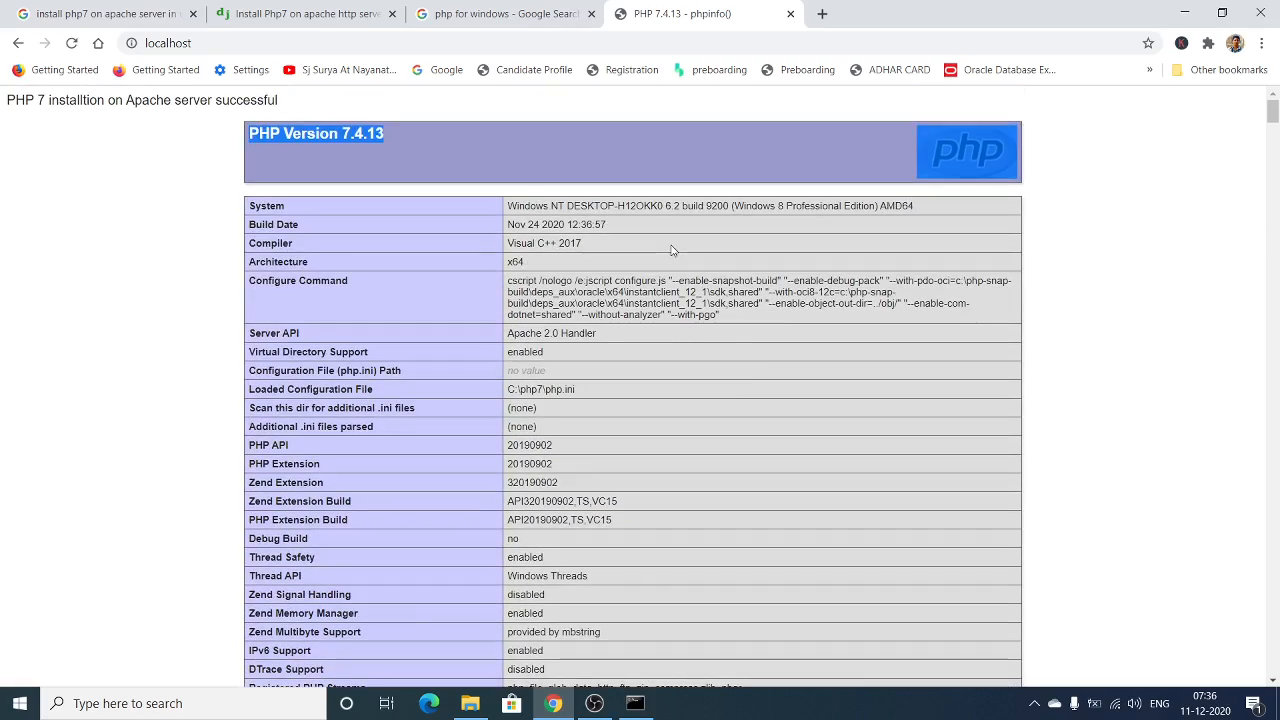
left_click(626, 178)
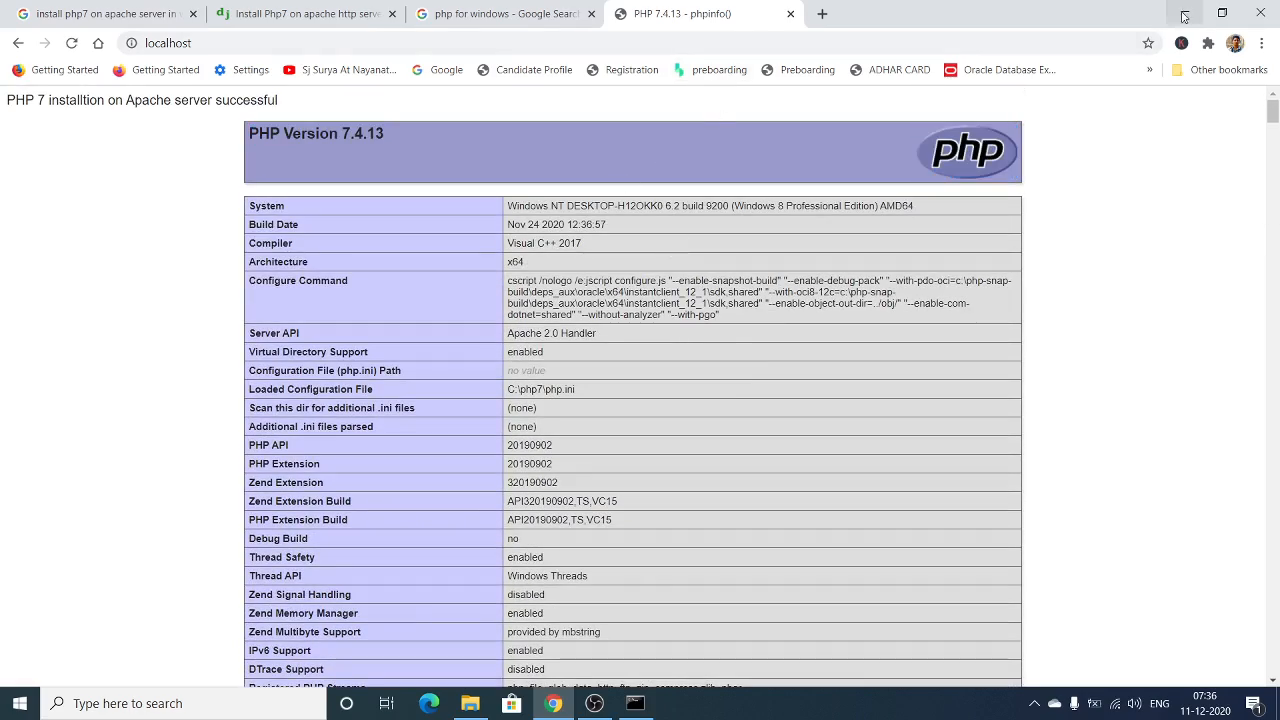